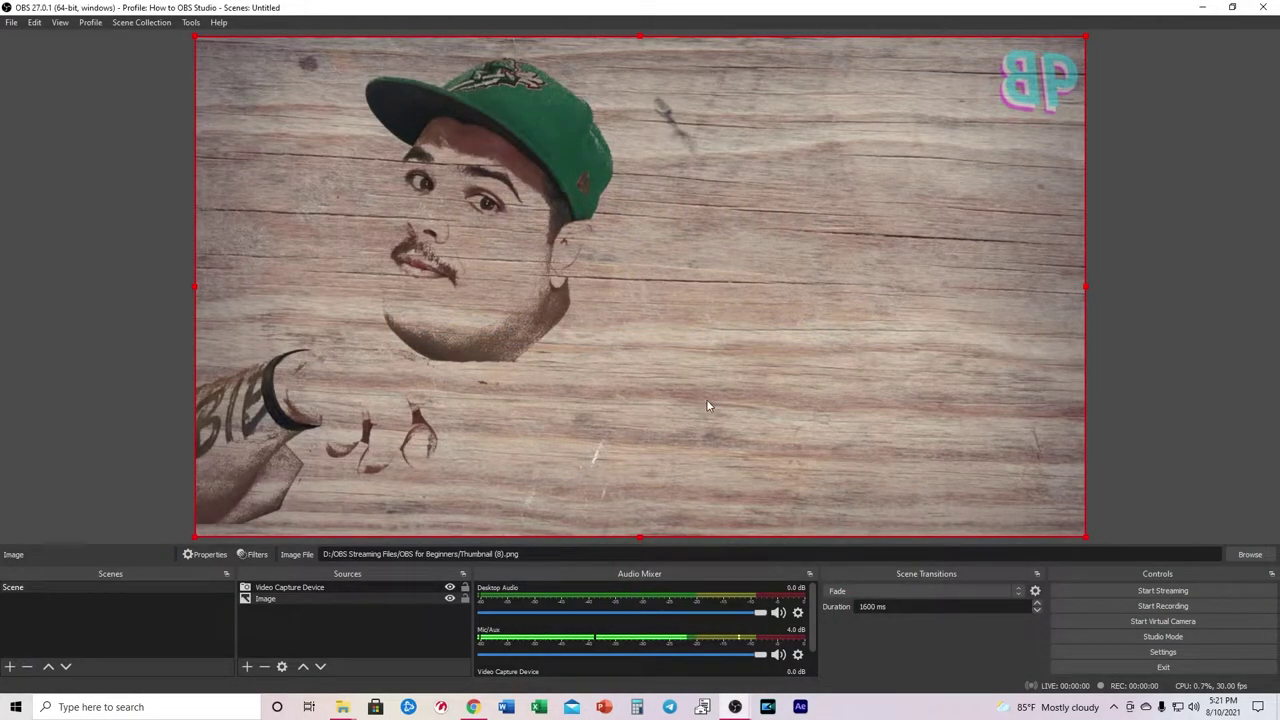
Remove the Image source from the scene and confirm its removal.
{"action": "key", "text": "Delete"}
{"action": "left_click", "coordinate": [667, 367]}
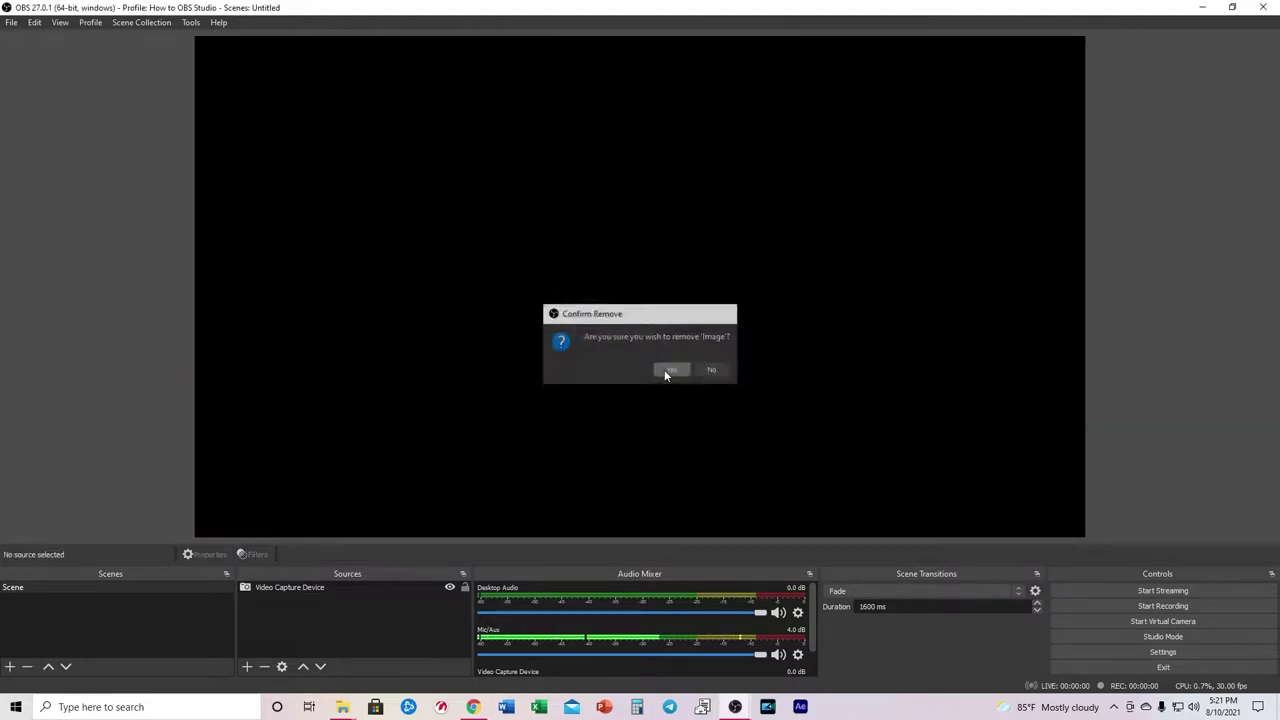
Create a new profile named Pru, leaving the auto-configuration wizard option enabled.
{"action": "left_click", "coordinate": [91, 22]}
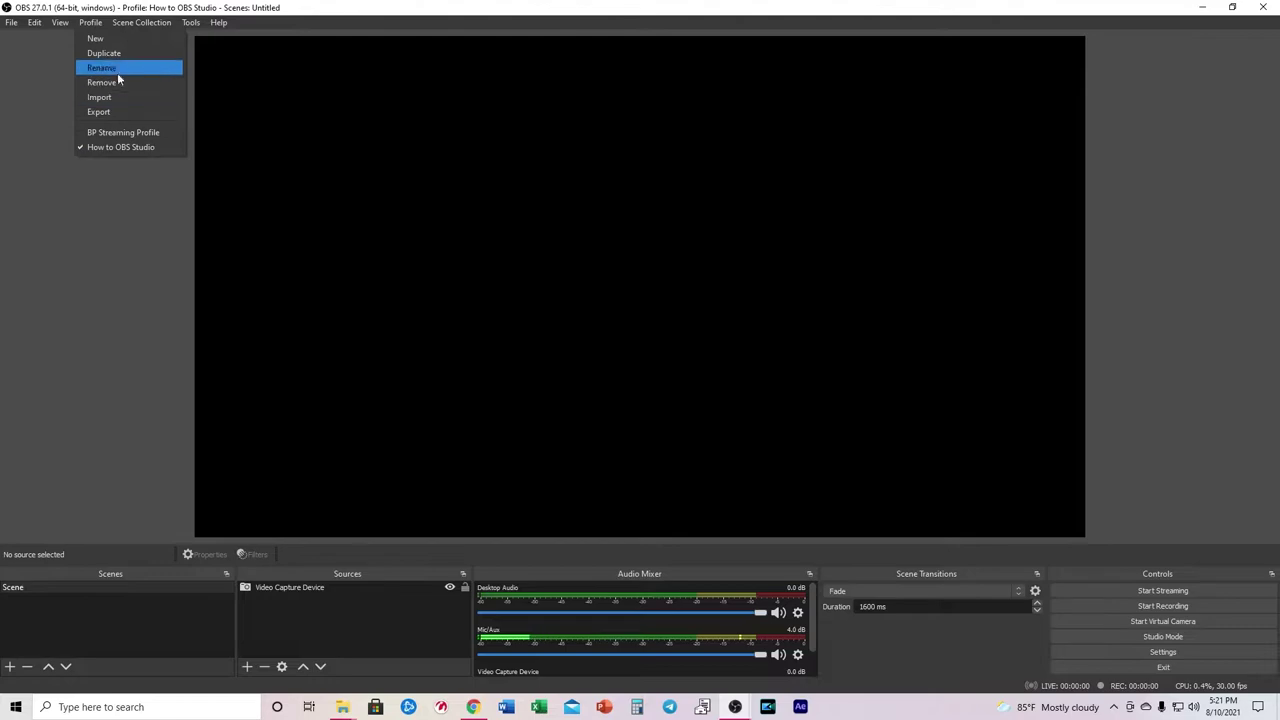
{"action": "left_click", "coordinate": [116, 42]}
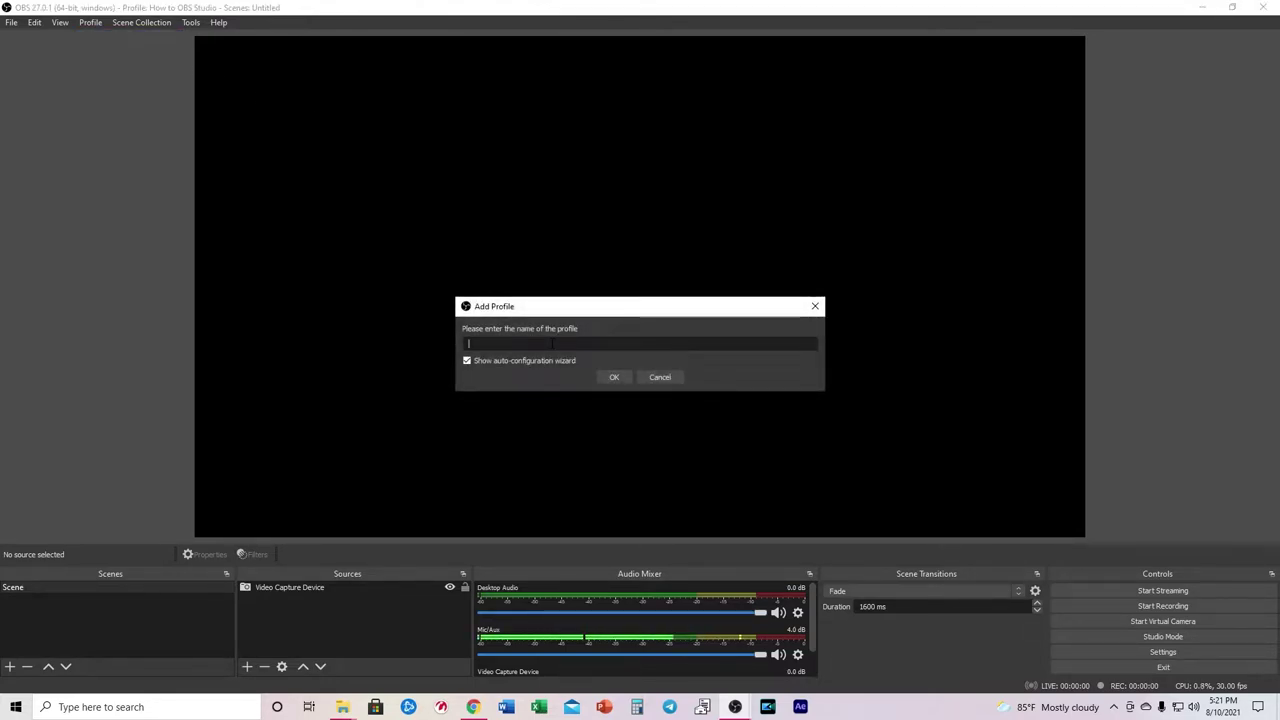
{"action": "type", "text": "Pru"}
{"action": "left_click", "coordinate": [616, 377]}
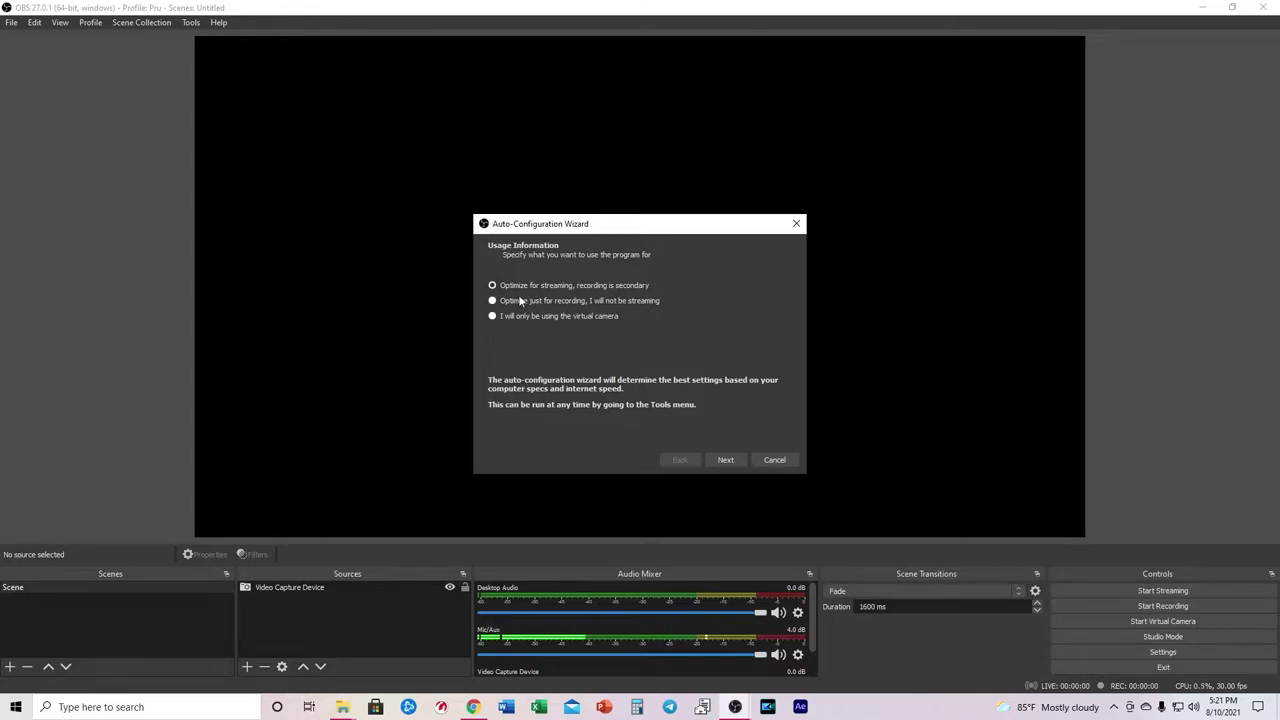
Go through the auto-configuration wizard with FPS at "Either 60 or 30, but prefer 60 when possible", and cancel it at the stream information.
{"action": "left_click", "coordinate": [729, 462]}
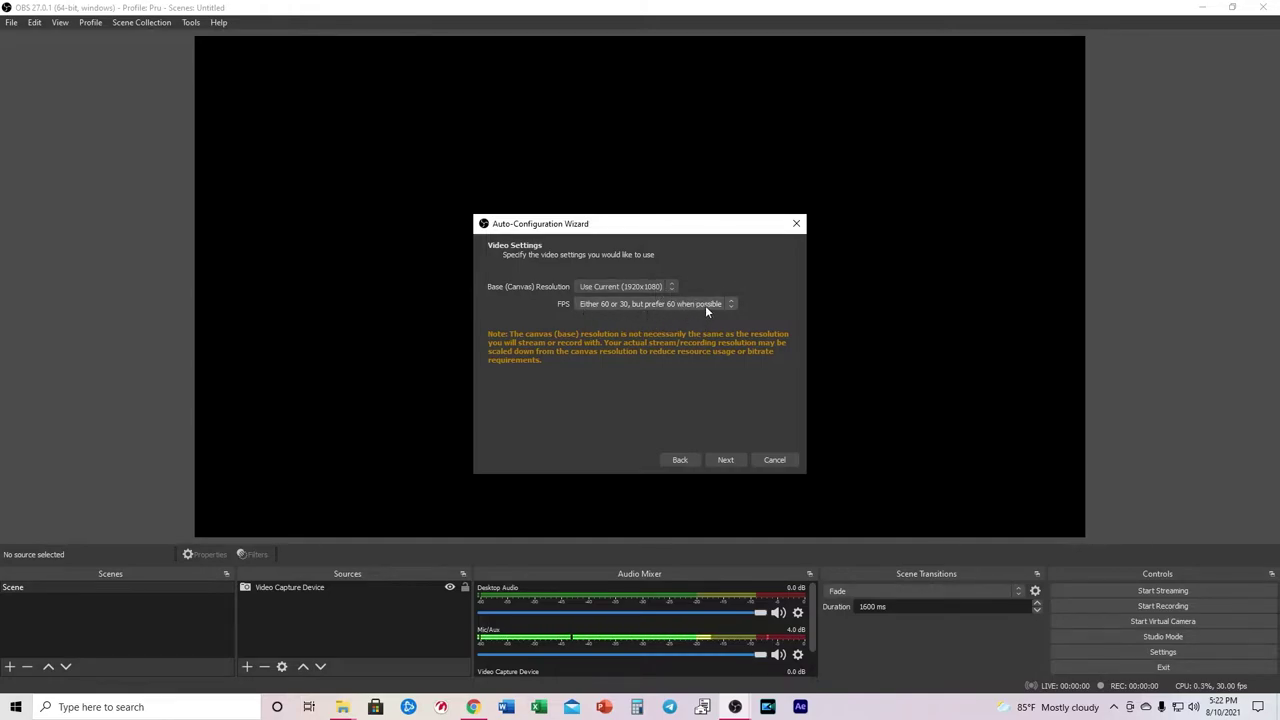
{"action": "left_click", "coordinate": [730, 303]}
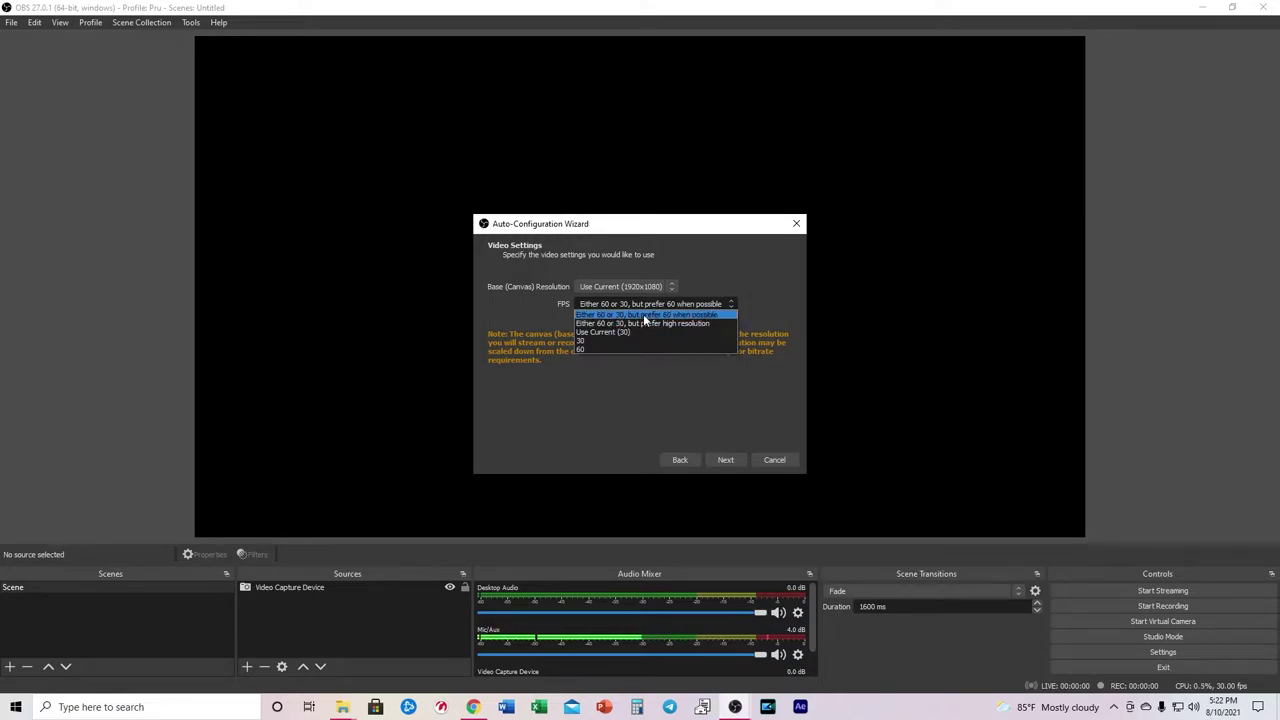
{"action": "left_click", "coordinate": [645, 315]}
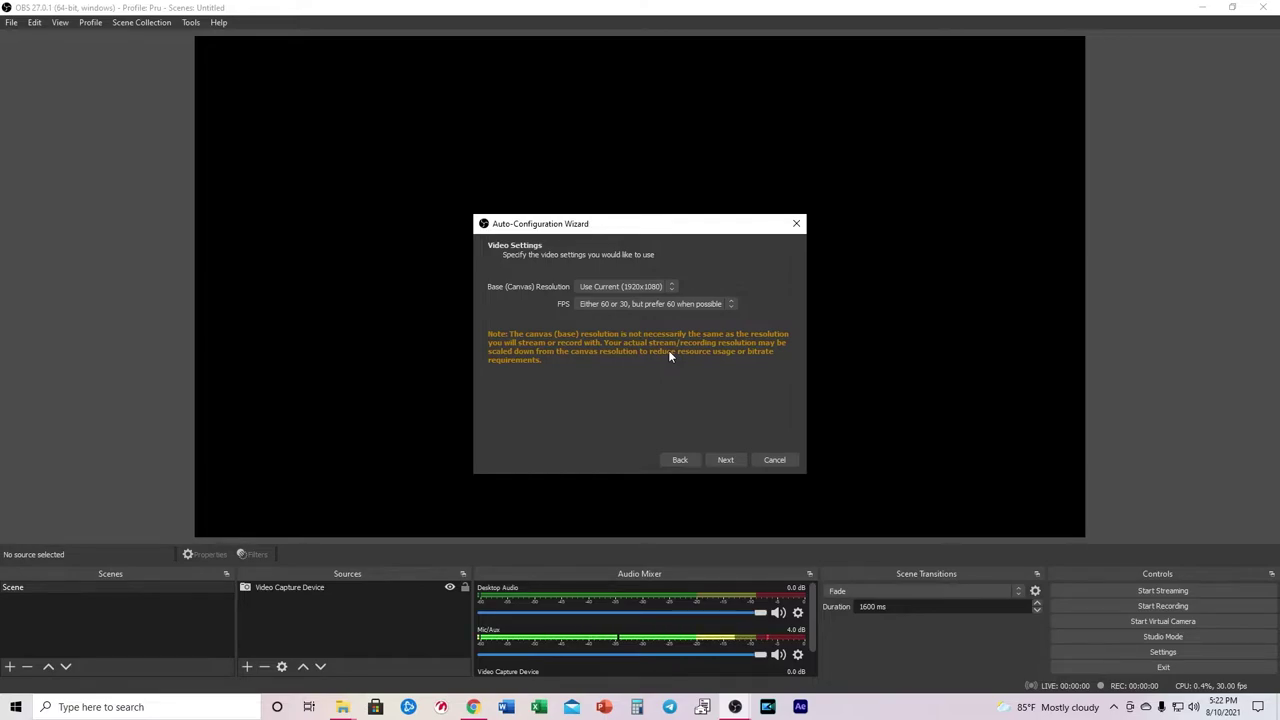
{"action": "left_click", "coordinate": [731, 458]}
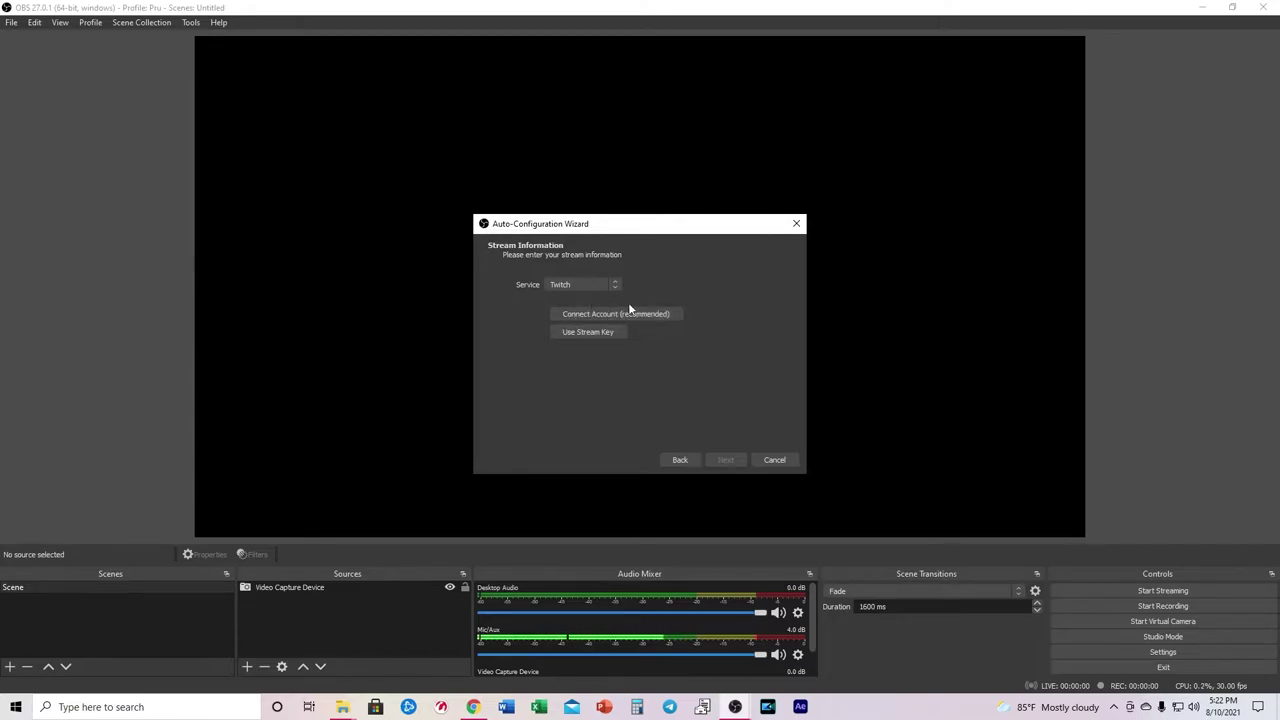
{"action": "left_click", "coordinate": [774, 461]}
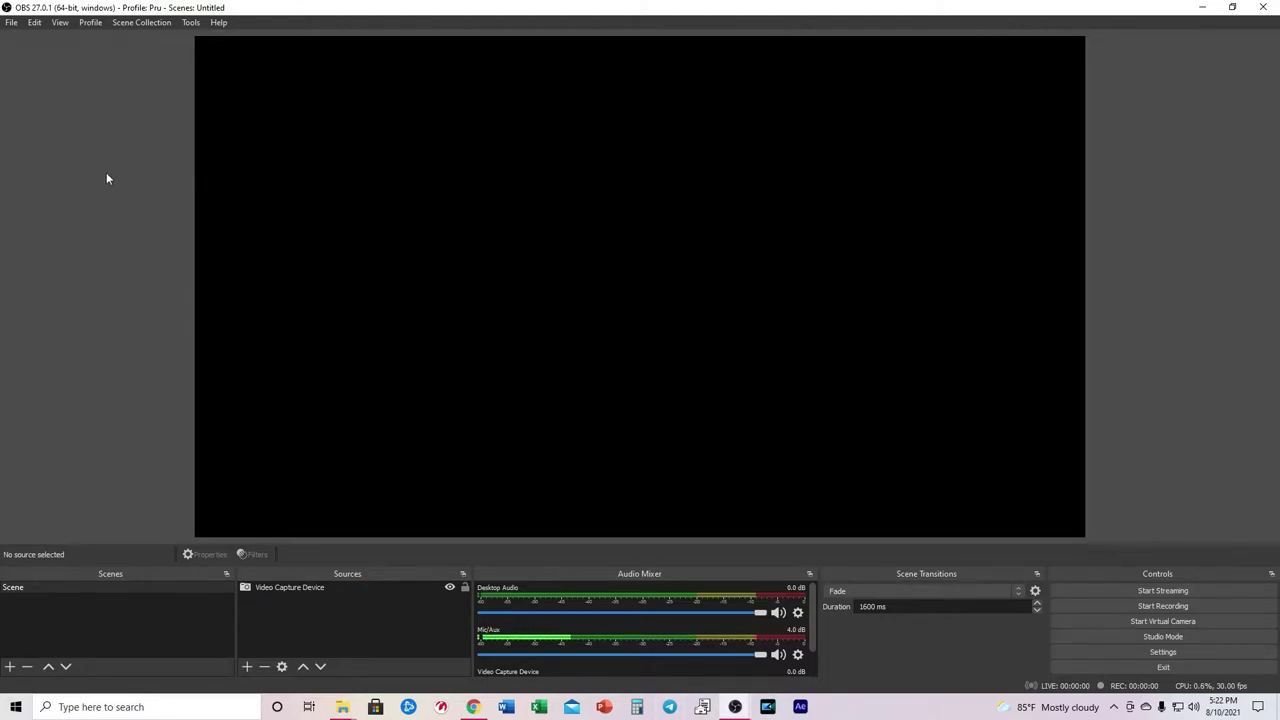
{"action": "left_click", "coordinate": [12, 23]}
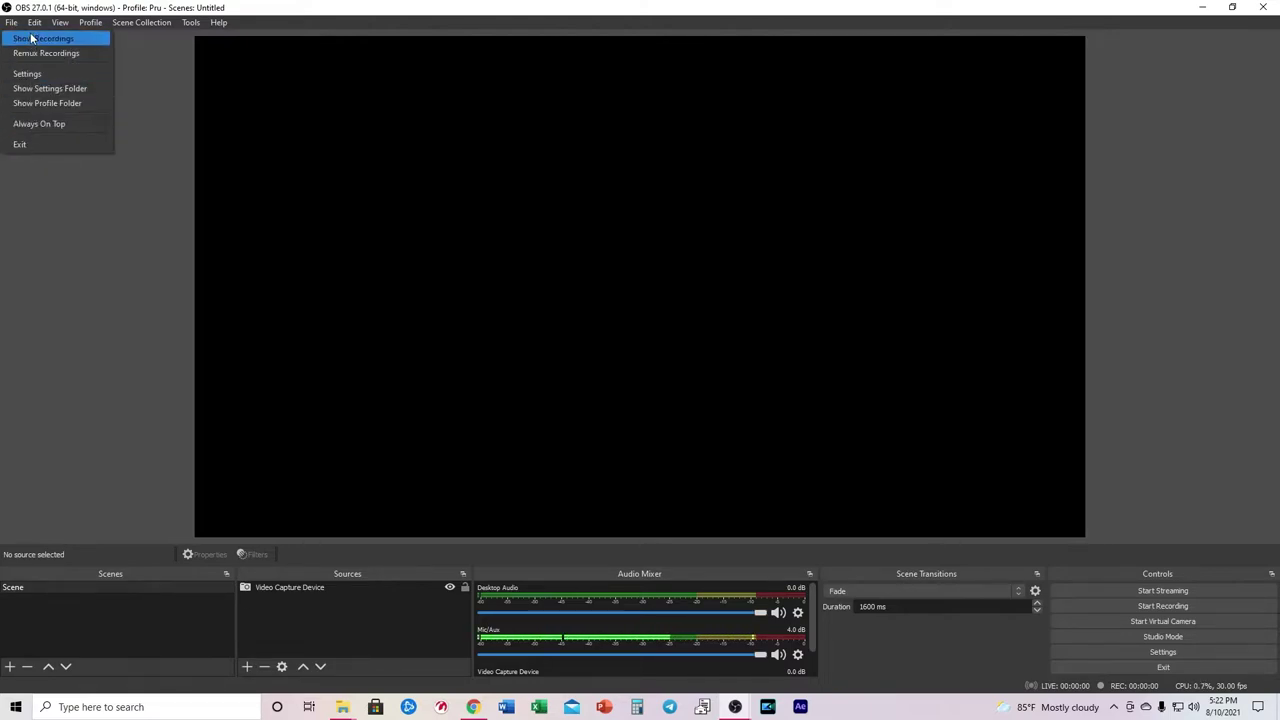
{"action": "mouse_move", "coordinate": [34, 22]}
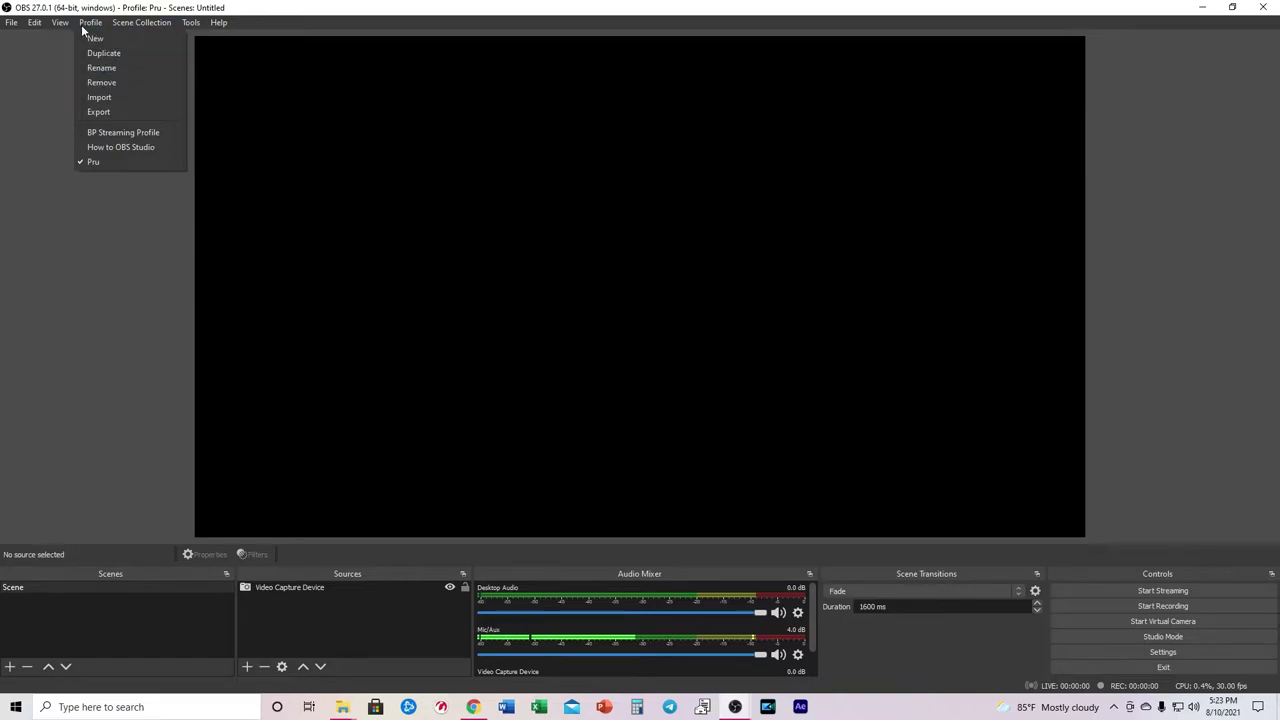
{"action": "mouse_move", "coordinate": [135, 24]}
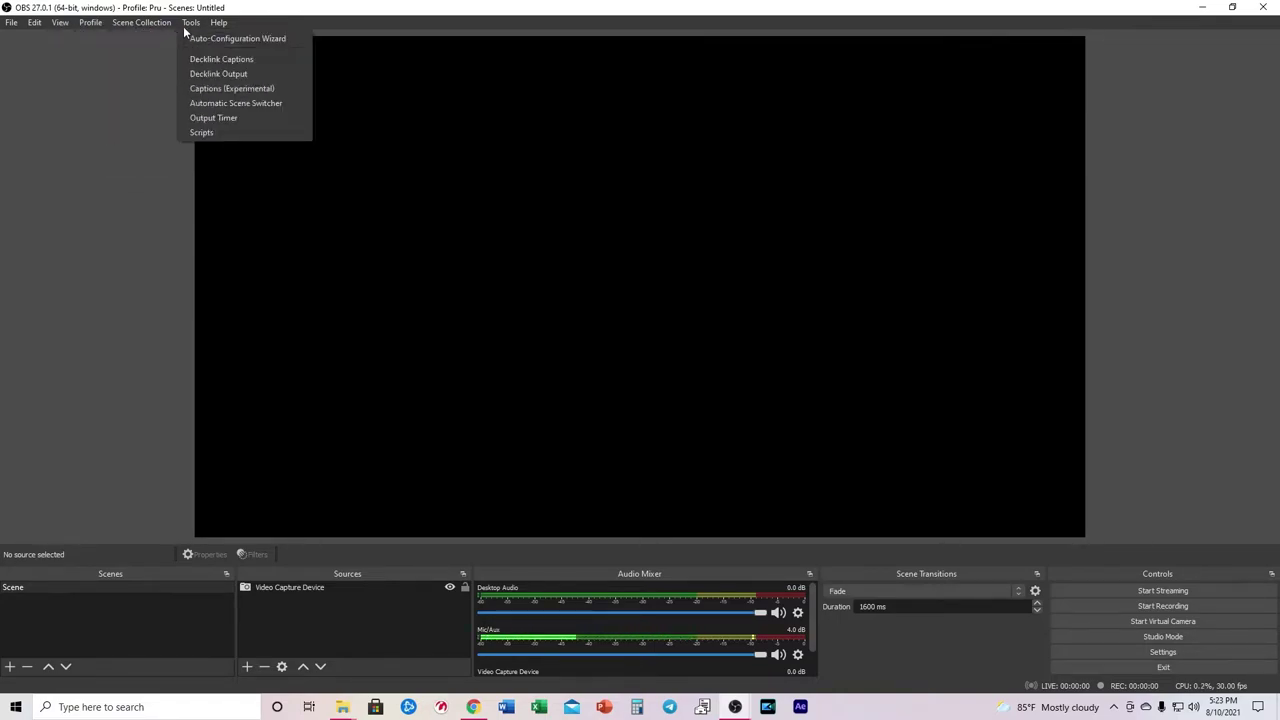
{"action": "mouse_move", "coordinate": [195, 22]}
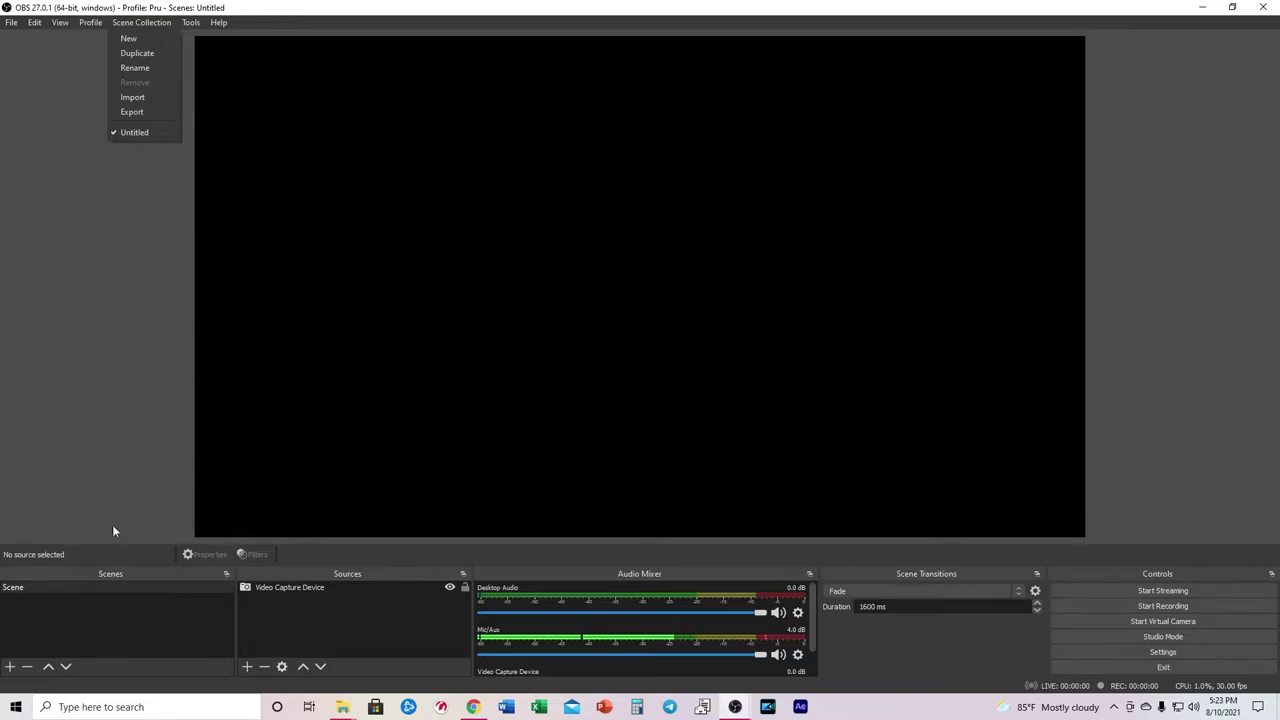
{"action": "left_click", "coordinate": [97, 351]}
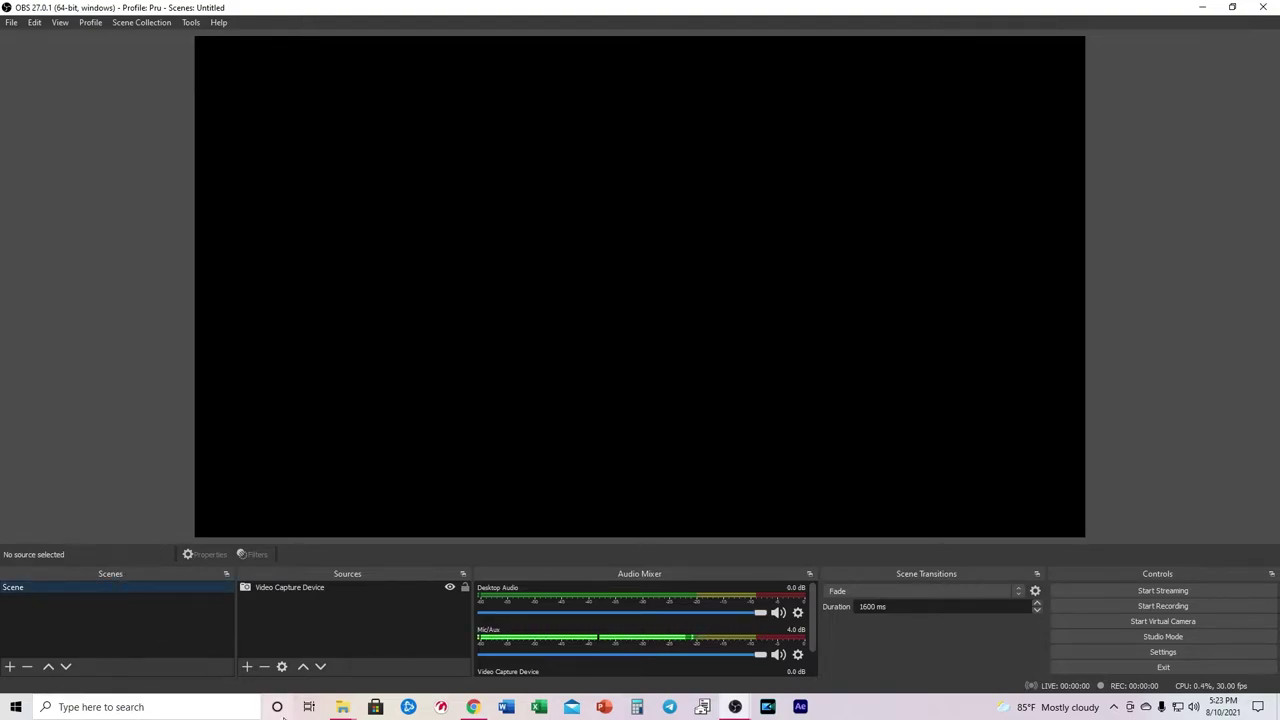
Remove the Video Capture Device source from the scene and confirm its removal.
{"action": "left_click", "coordinate": [357, 588]}
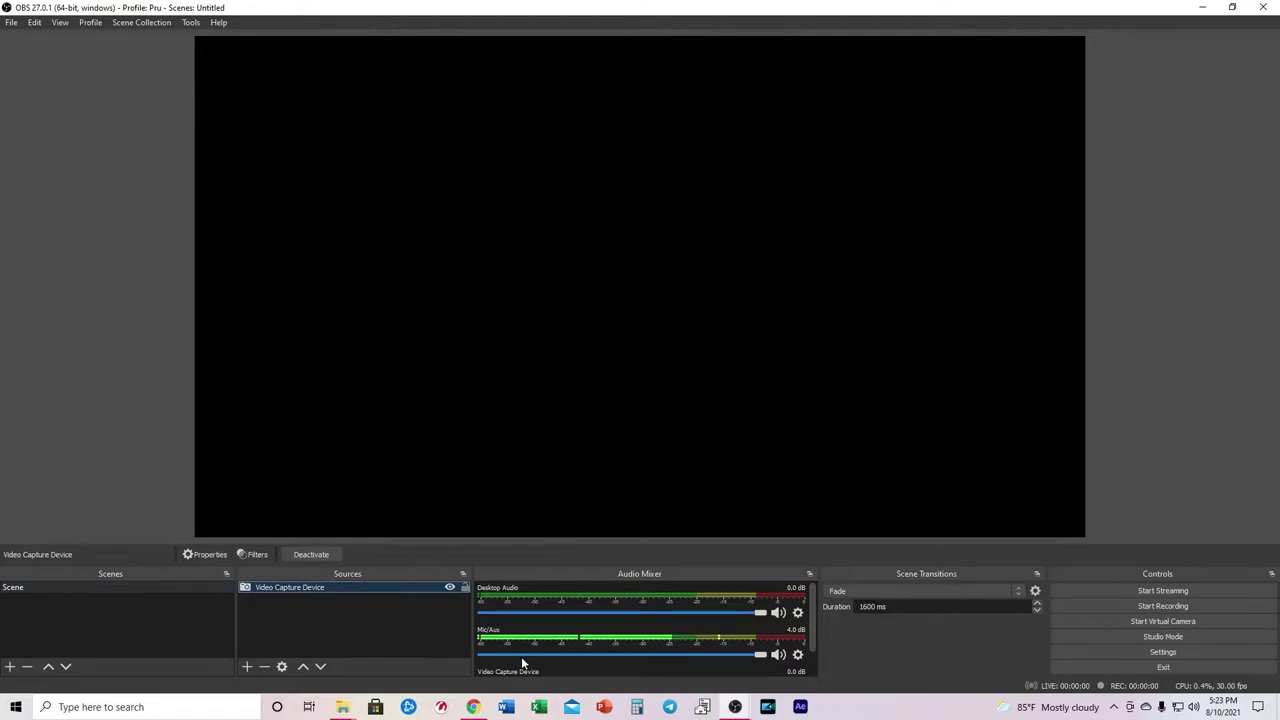
{"action": "key", "text": "Delete"}
{"action": "left_click", "coordinate": [690, 370]}
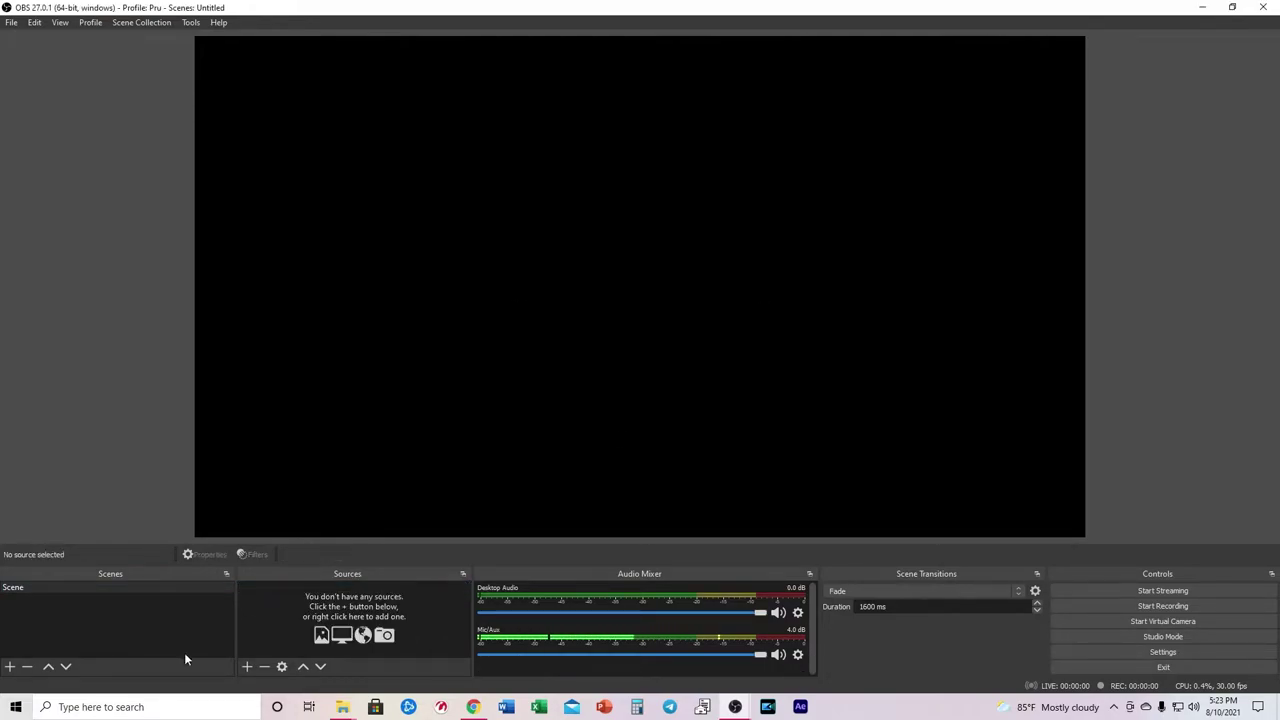
Add a new Image source to the scene using Thumbnail (8).png from the OBS for Beginners folder.
{"action": "left_click", "coordinate": [45, 591]}
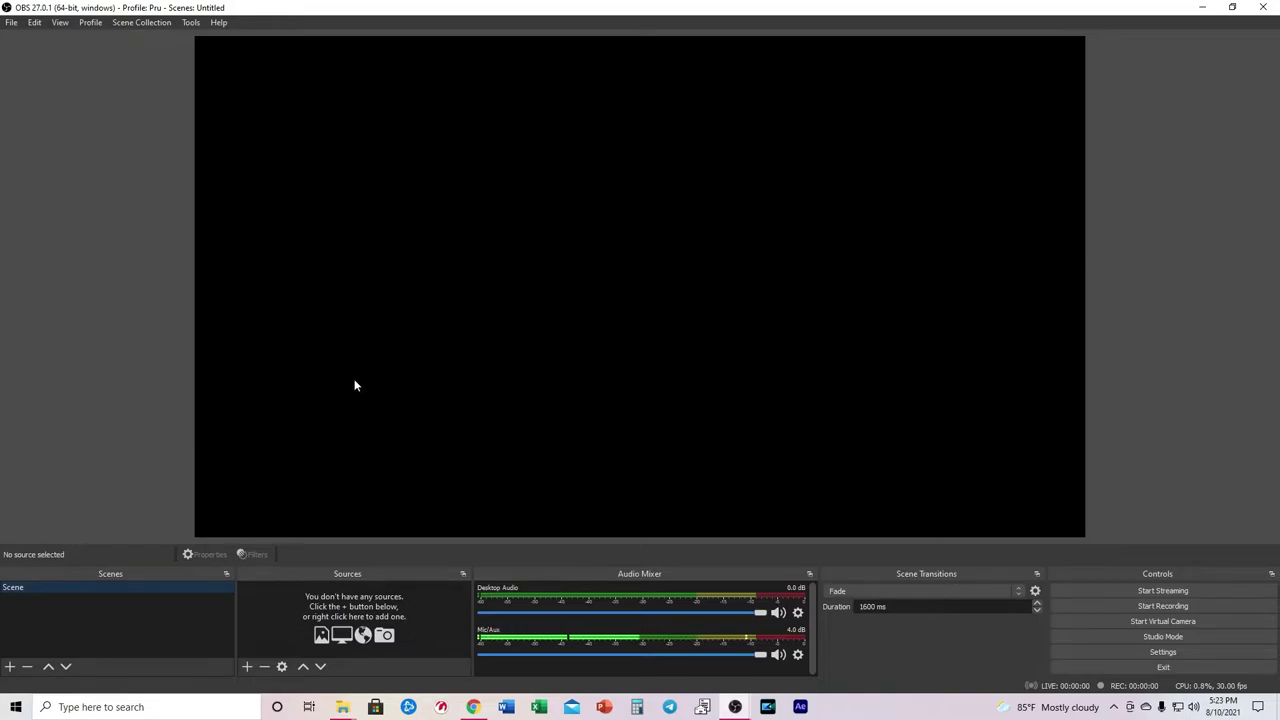
{"action": "left_click", "coordinate": [247, 665]}
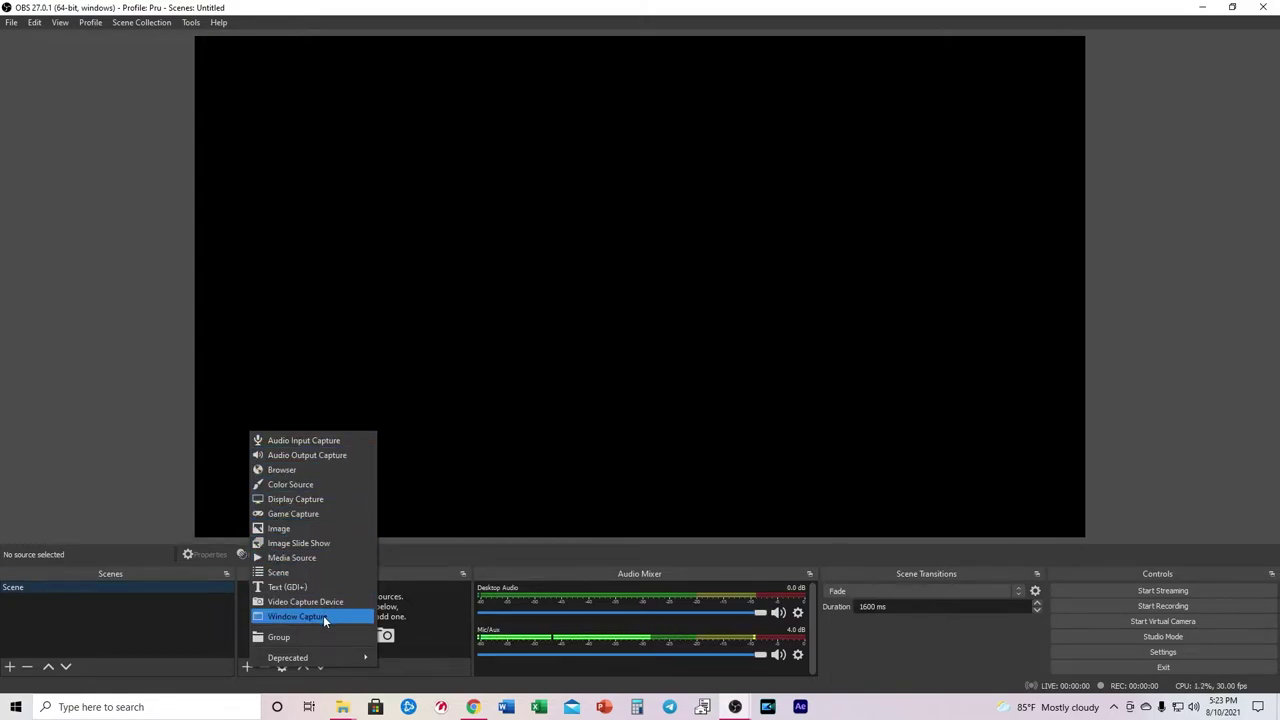
{"action": "left_click", "coordinate": [315, 530]}
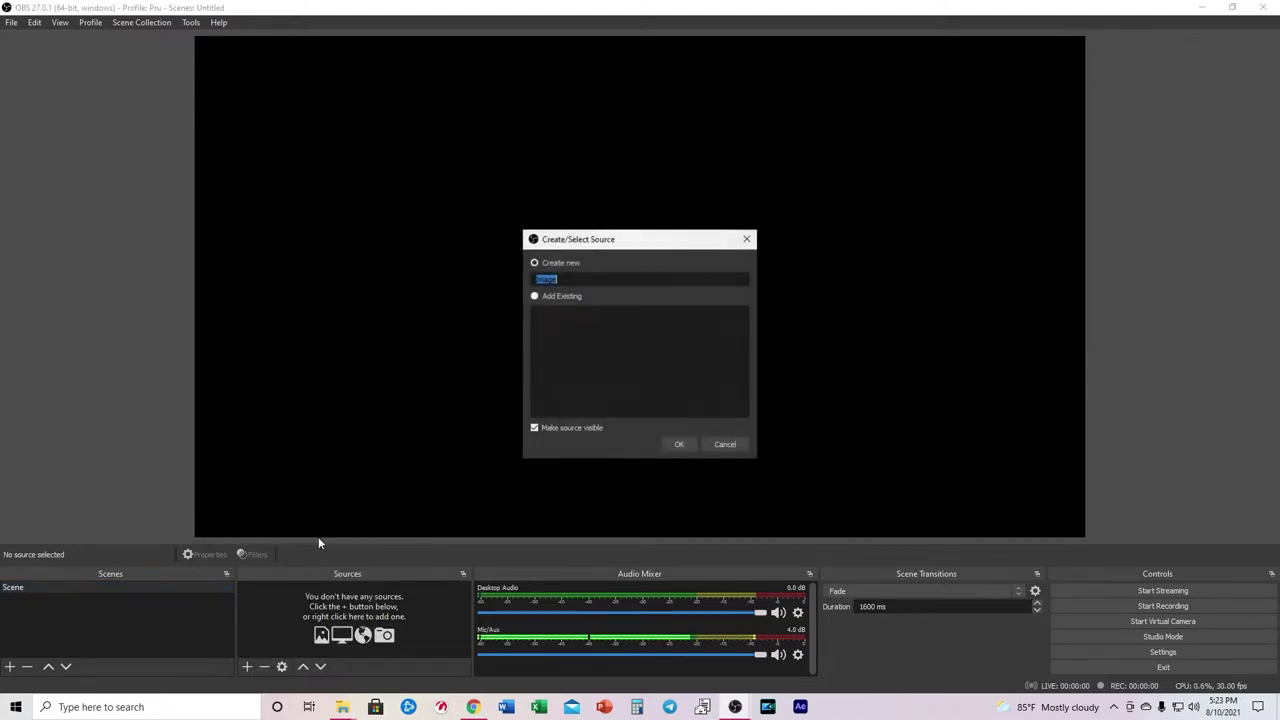
{"action": "left_click", "coordinate": [679, 446]}
{"action": "left_click", "coordinate": [855, 433]}
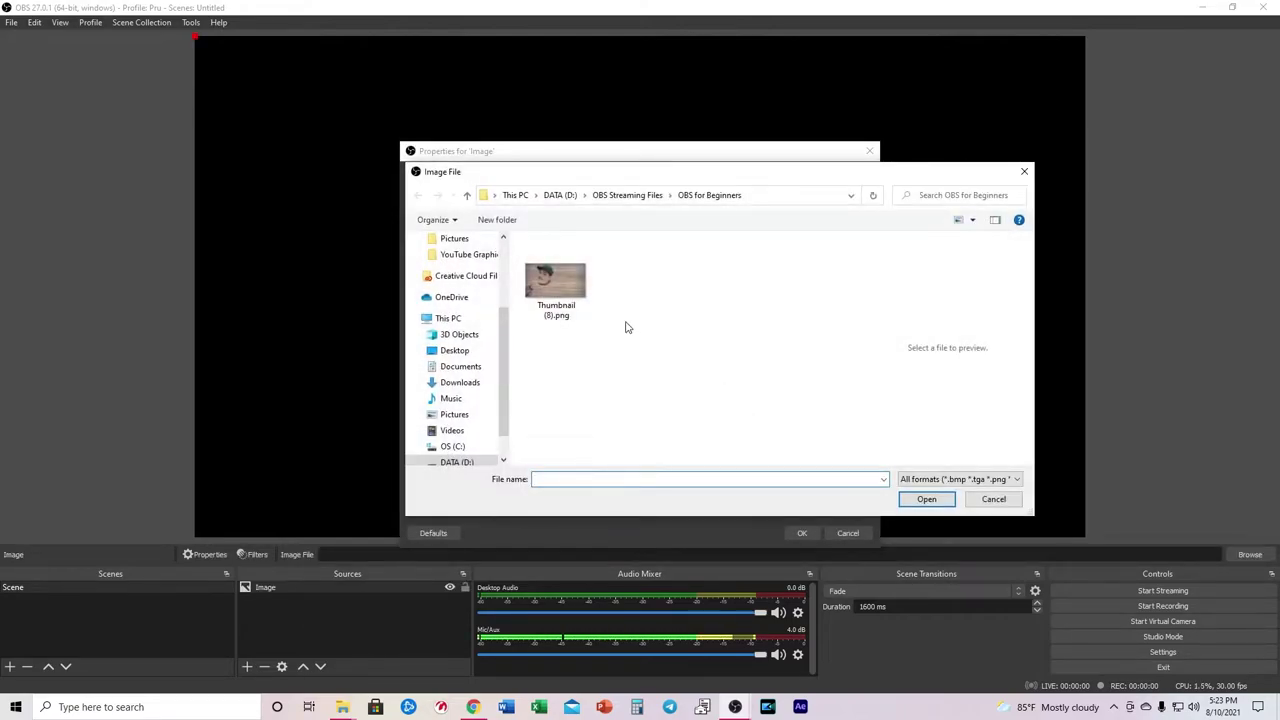
{"action": "left_click", "coordinate": [557, 282]}
{"action": "double_click", "coordinate": [558, 280]}
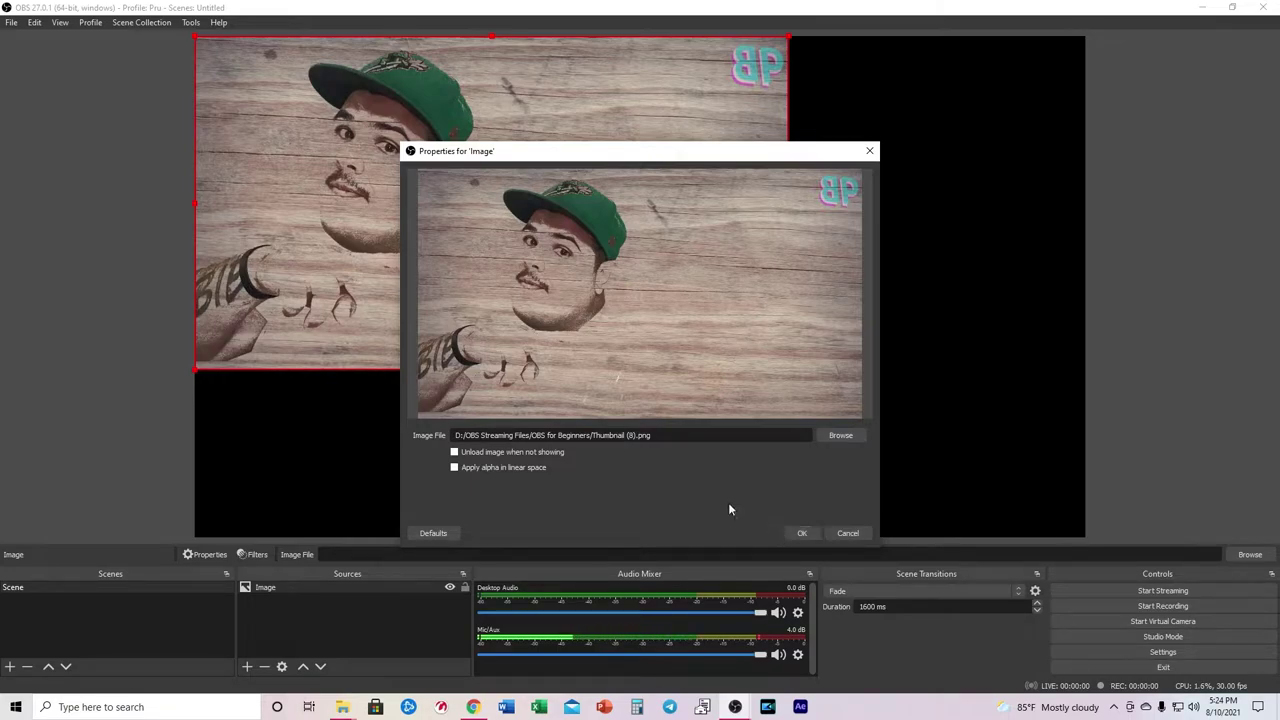
{"action": "left_click", "coordinate": [801, 533]}
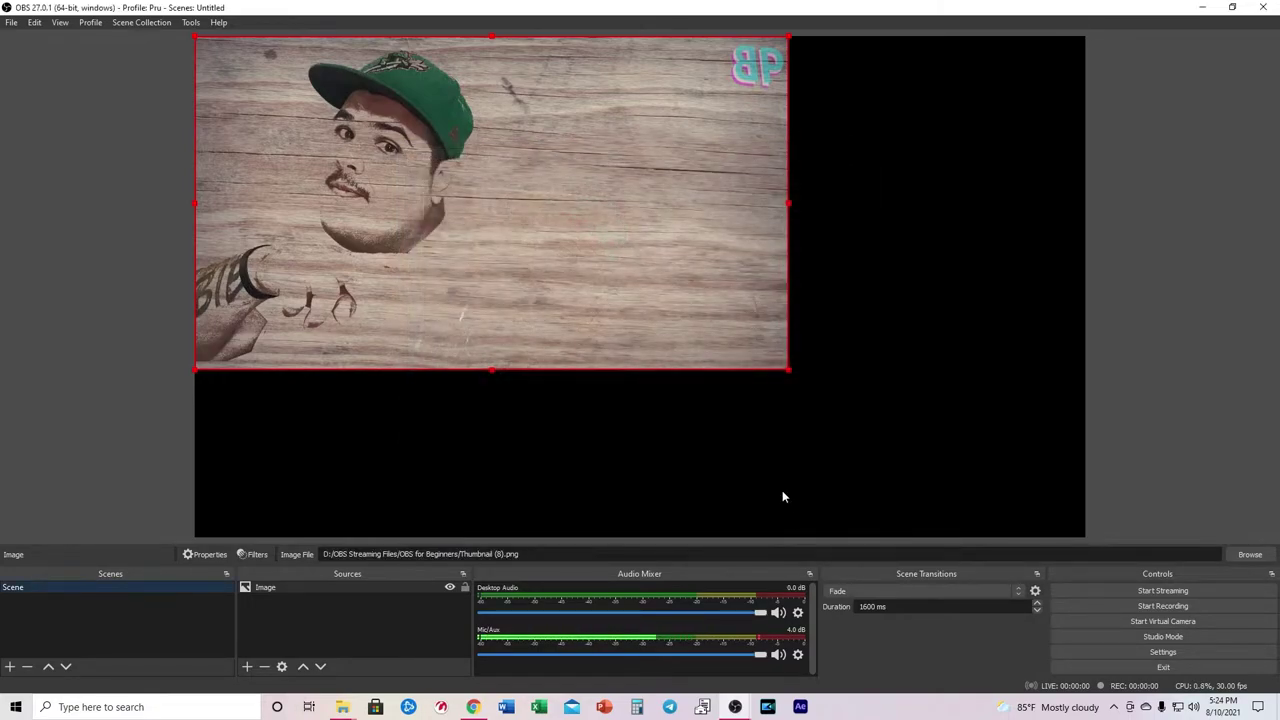
Fit the image source to the screen with the Fit to screen transform.
{"action": "right_click", "coordinate": [519, 207]}
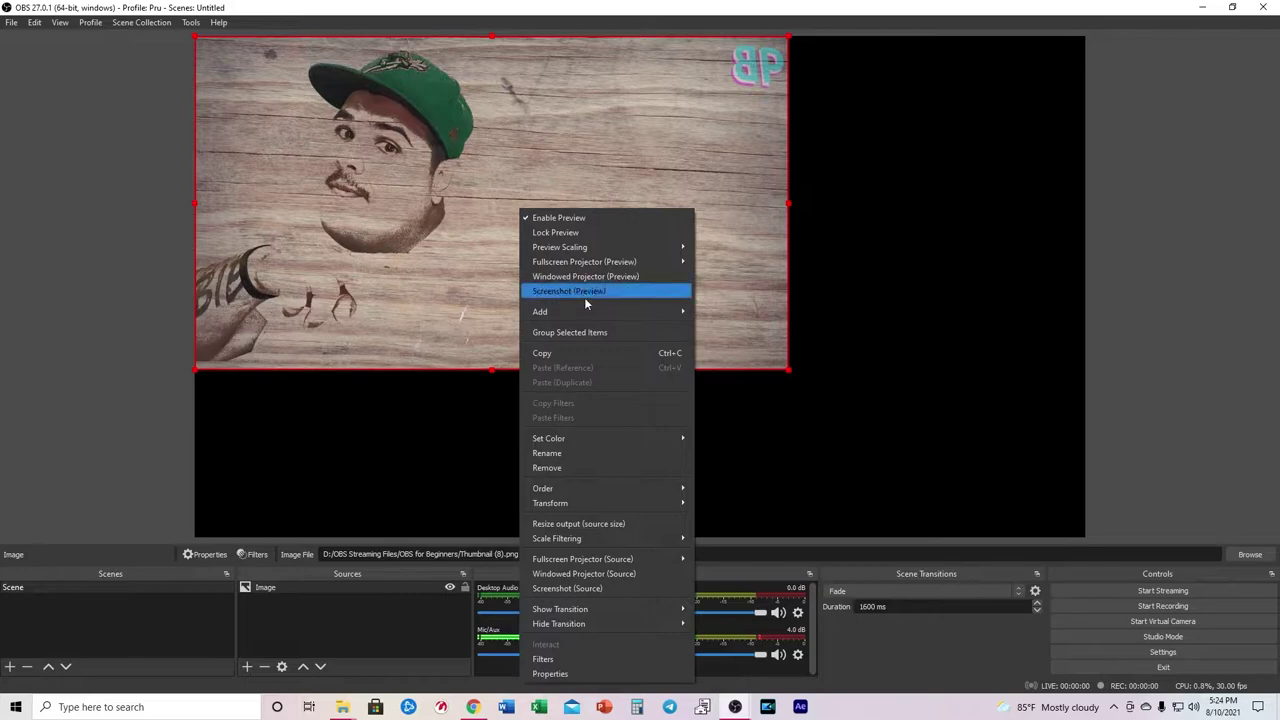
{"action": "mouse_move", "coordinate": [602, 509]}
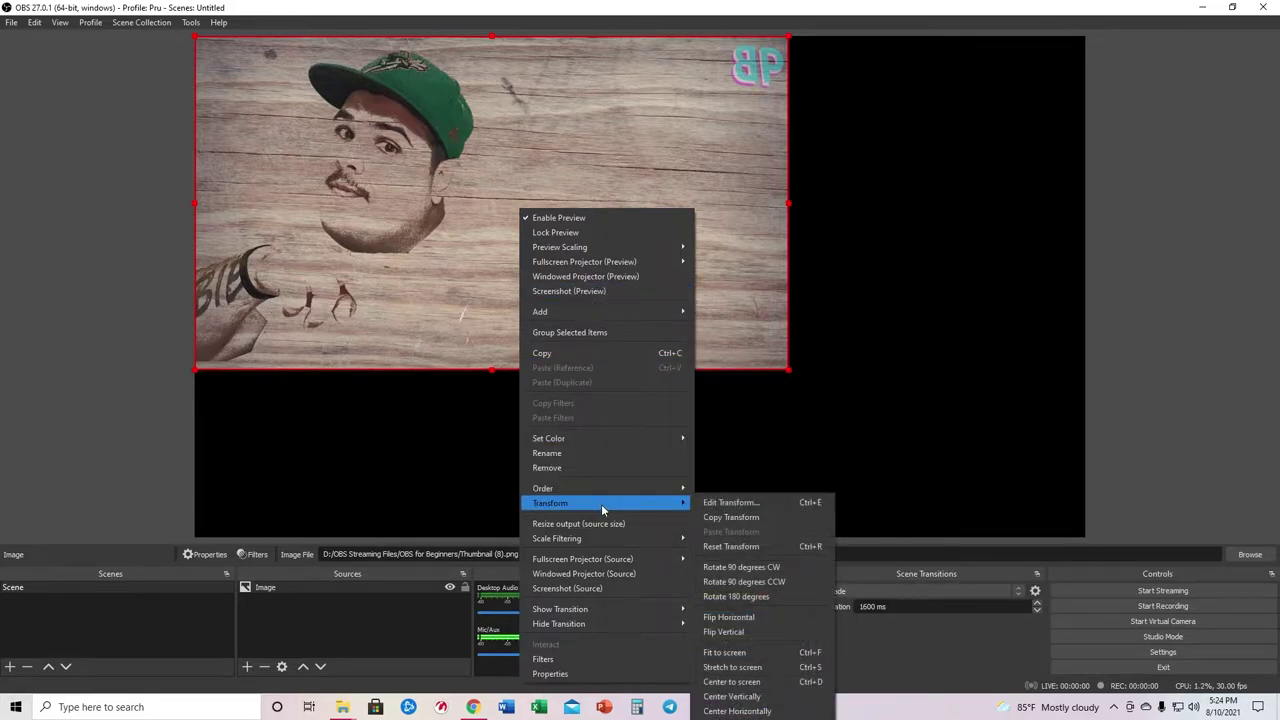
{"action": "left_click", "coordinate": [752, 655]}
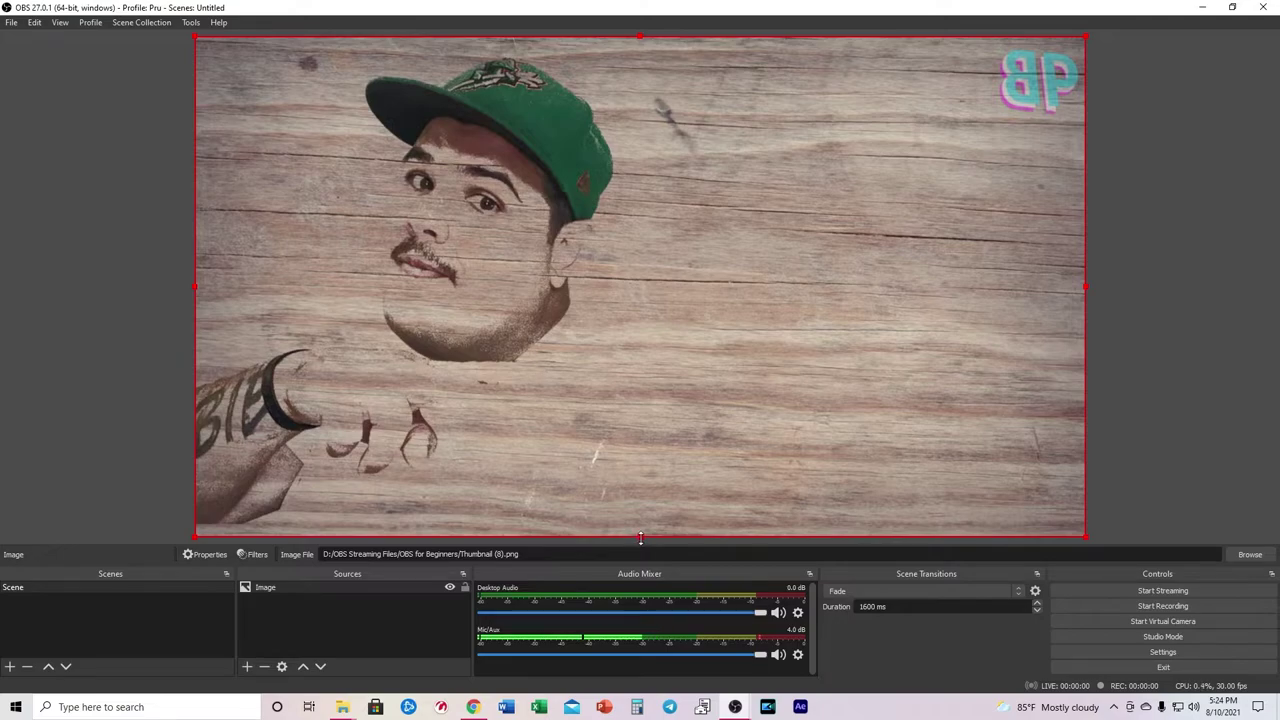
Resize the image source freehand in the preview by its lower edge and lower corner, making it smaller than the canvas.
{"action": "left_click_drag", "start_coordinate": [638, 538], "coordinate": [635, 510]}
{"action": "left_click_drag", "start_coordinate": [622, 441], "coordinate": [626, 409]}
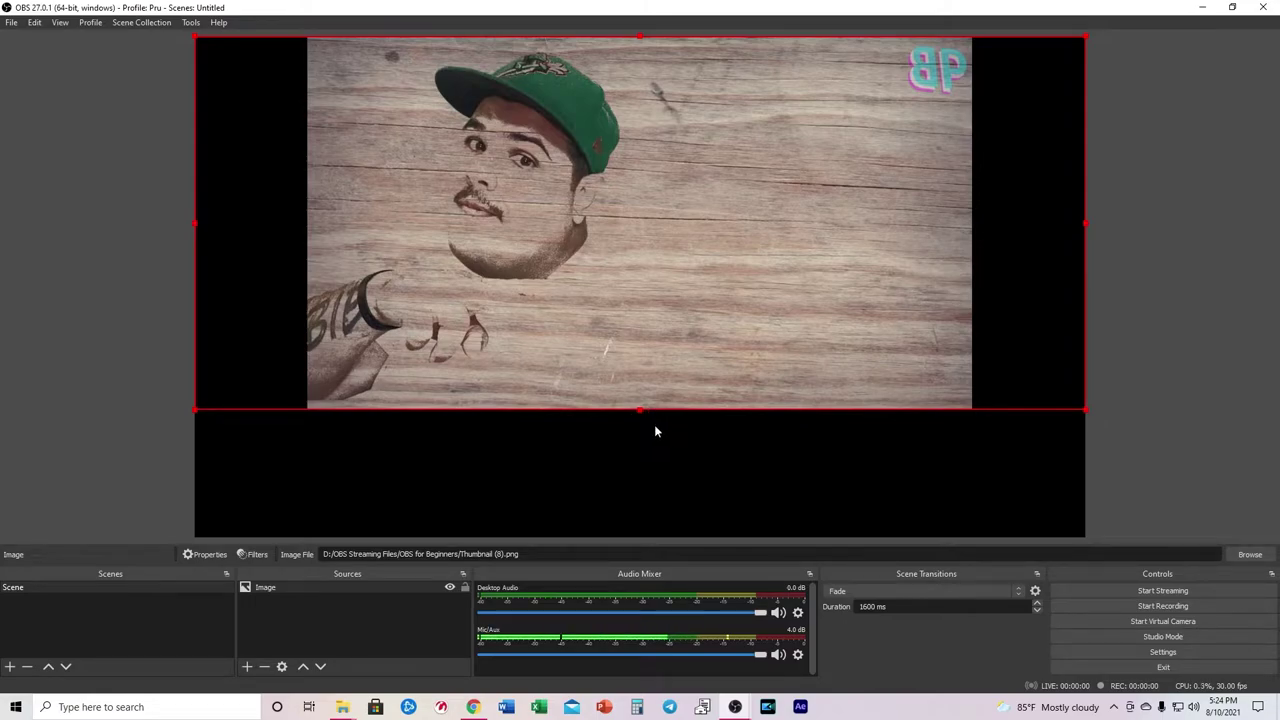
{"action": "left_click_drag", "start_coordinate": [637, 410], "coordinate": [615, 428]}
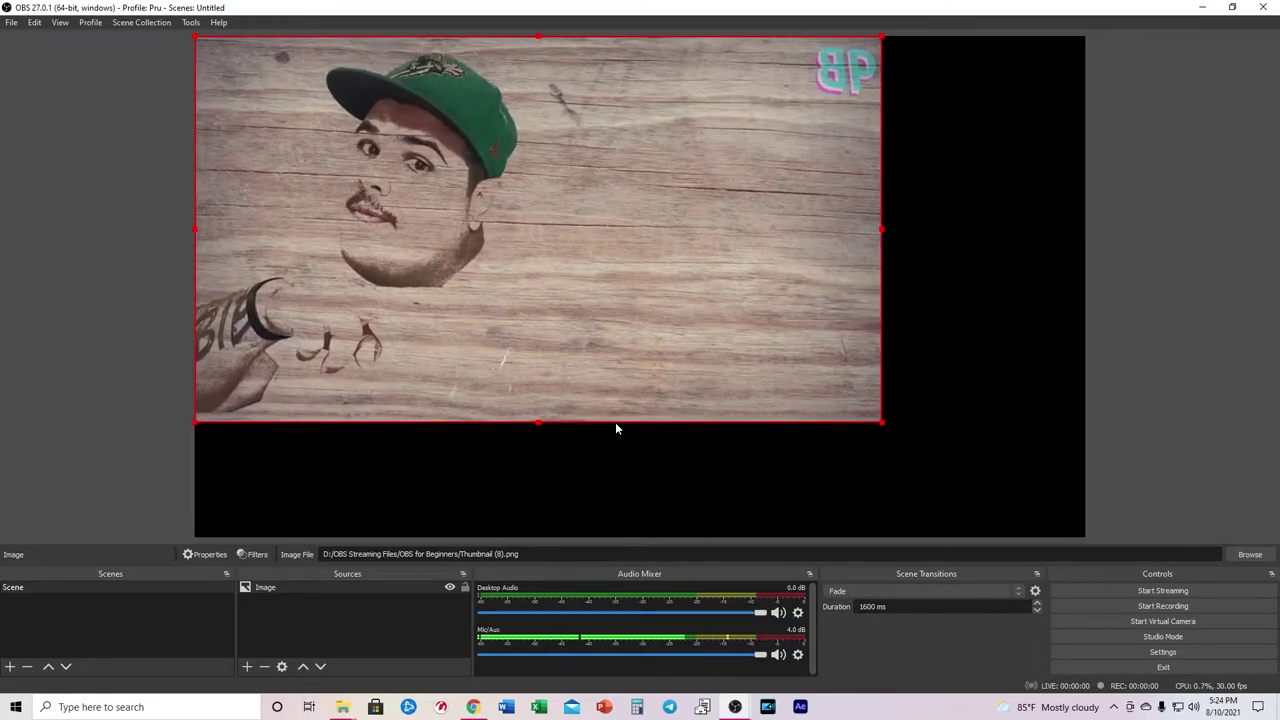
{"action": "left_click_drag", "start_coordinate": [878, 424], "coordinate": [732, 393]}
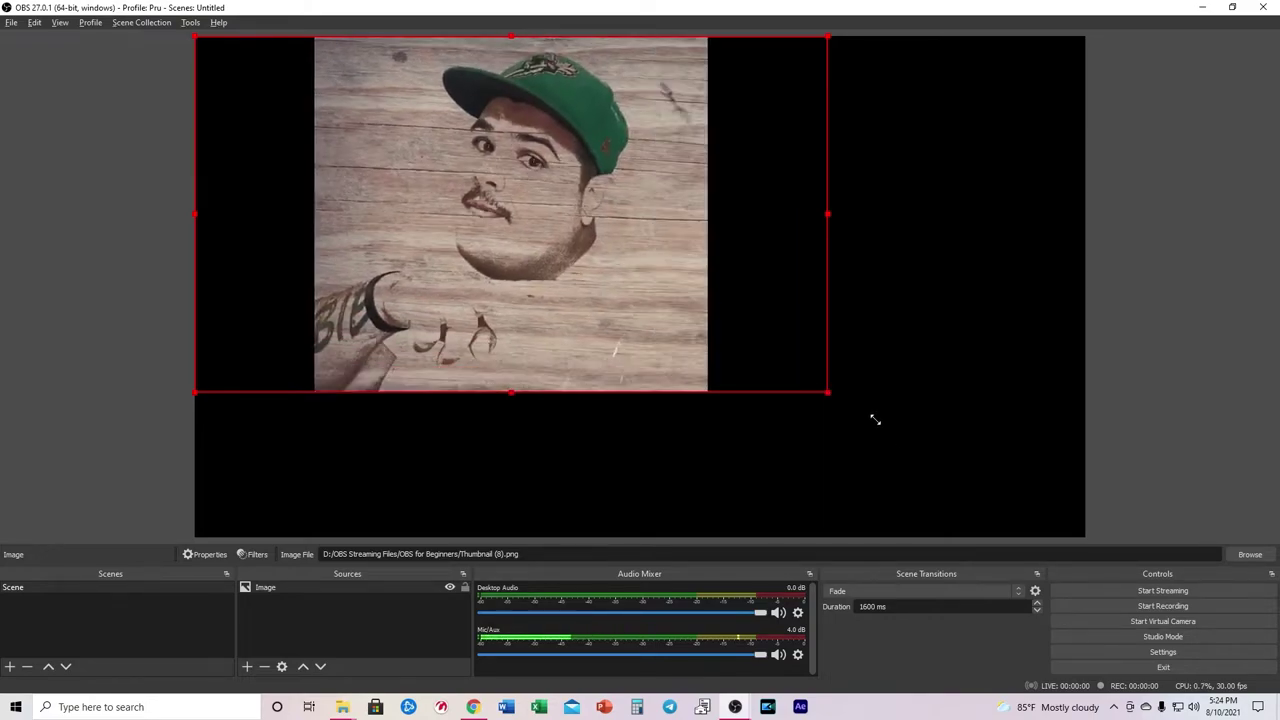
Fill the whole canvas with the image source using the Stretch to screen transform, and deselect the source.
{"action": "right_click", "coordinate": [538, 302]}
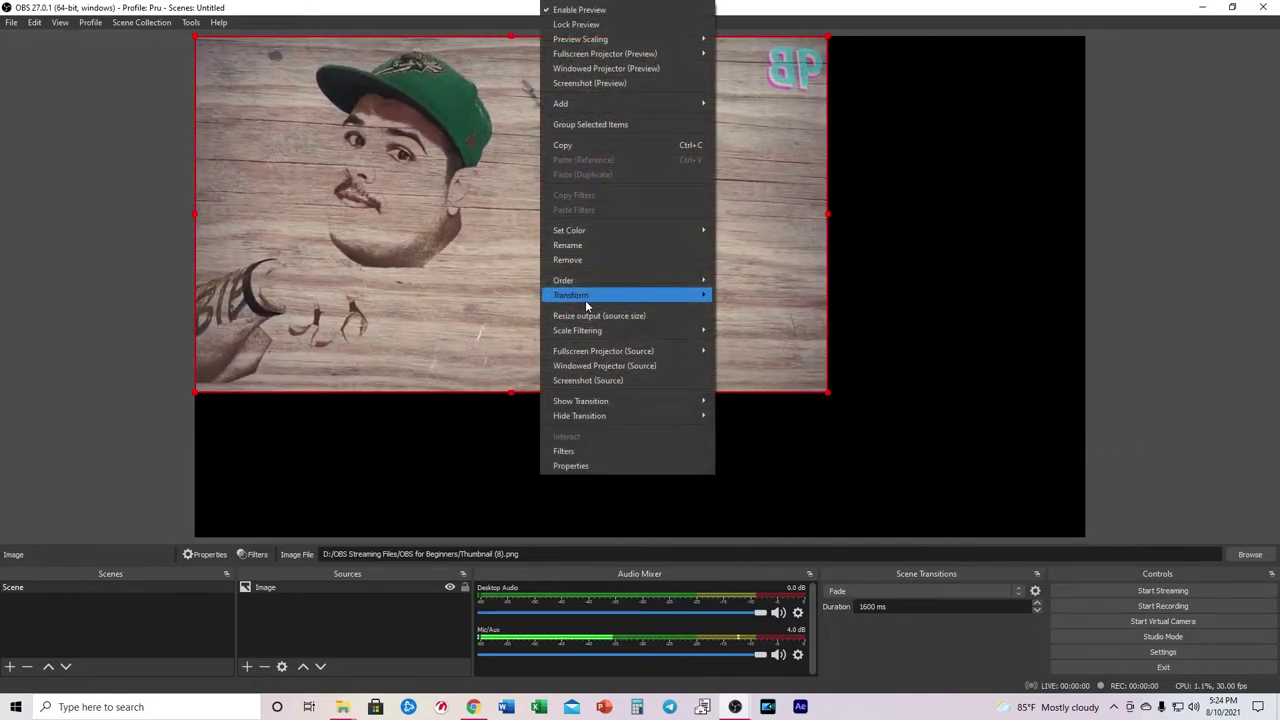
{"action": "mouse_move", "coordinate": [670, 298]}
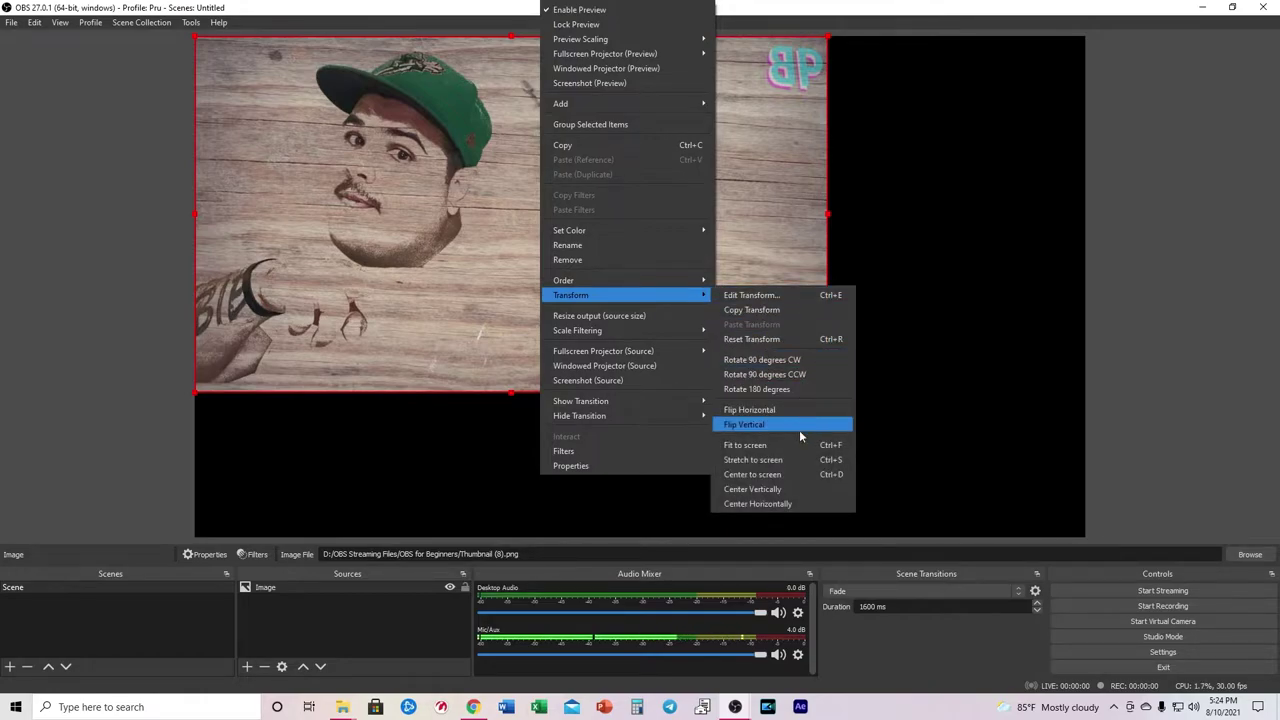
{"action": "left_click", "coordinate": [798, 461]}
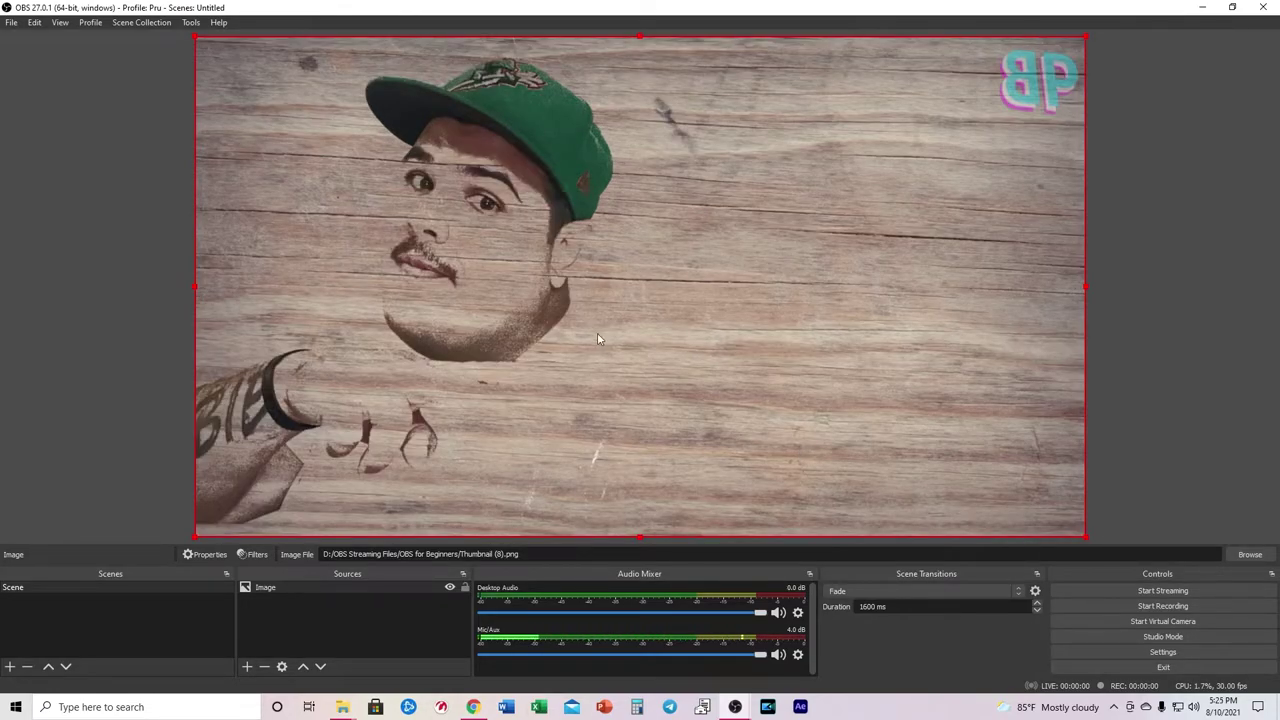
{"action": "left_click", "coordinate": [378, 622]}
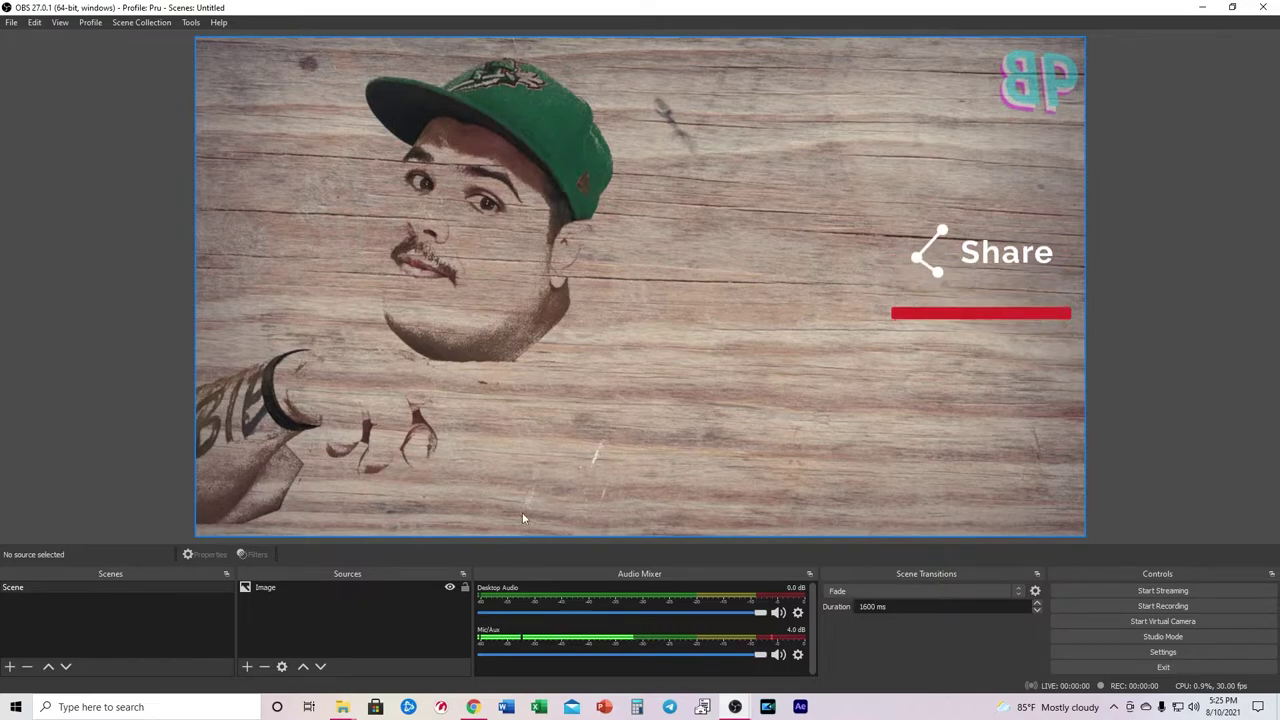
Add a new Media Source to the scene with Loop enabled, using bensound-groovyhiphop.mp3 from the OBS for Beginners folder.
{"action": "left_click", "coordinate": [246, 666]}
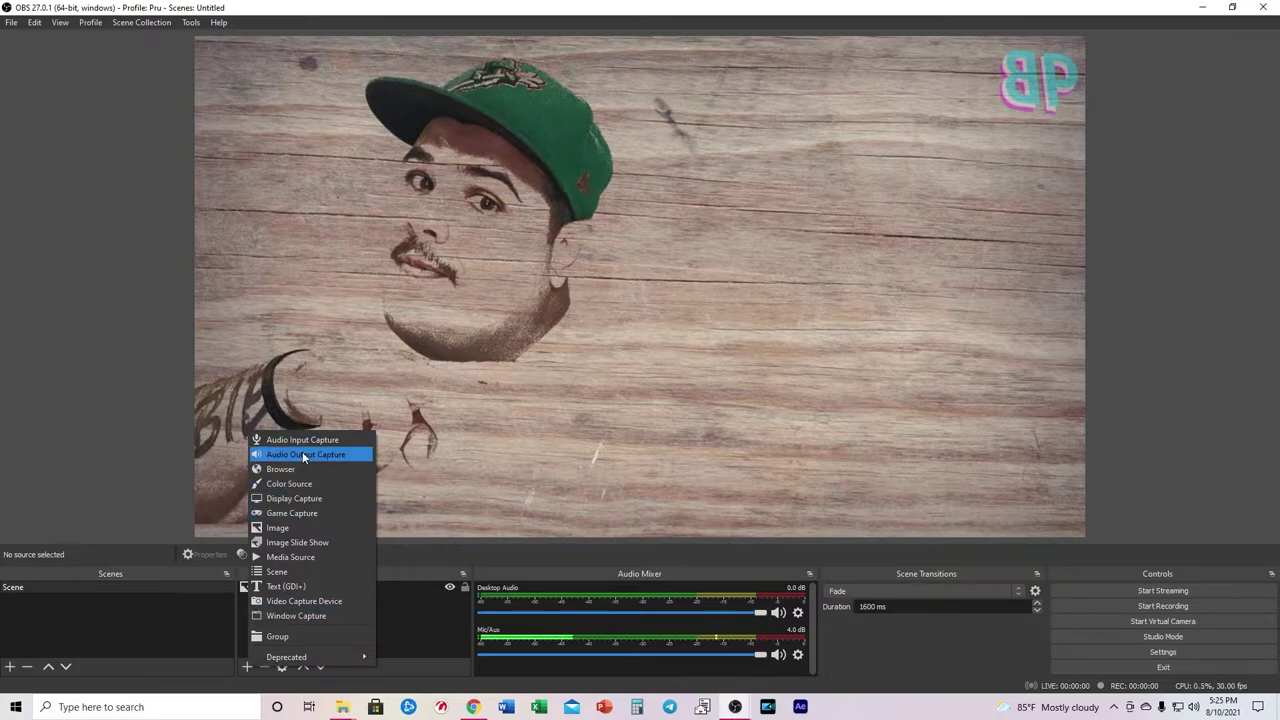
{"action": "left_click", "coordinate": [306, 557]}
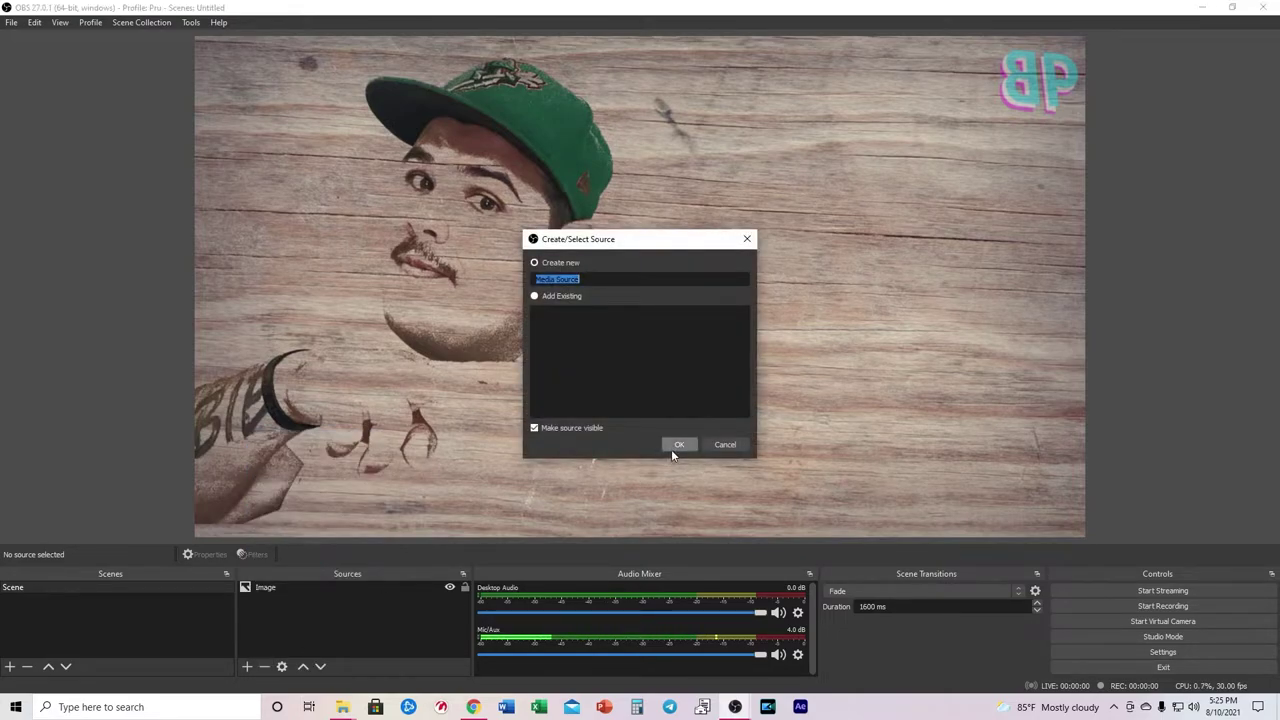
{"action": "left_click", "coordinate": [676, 446]}
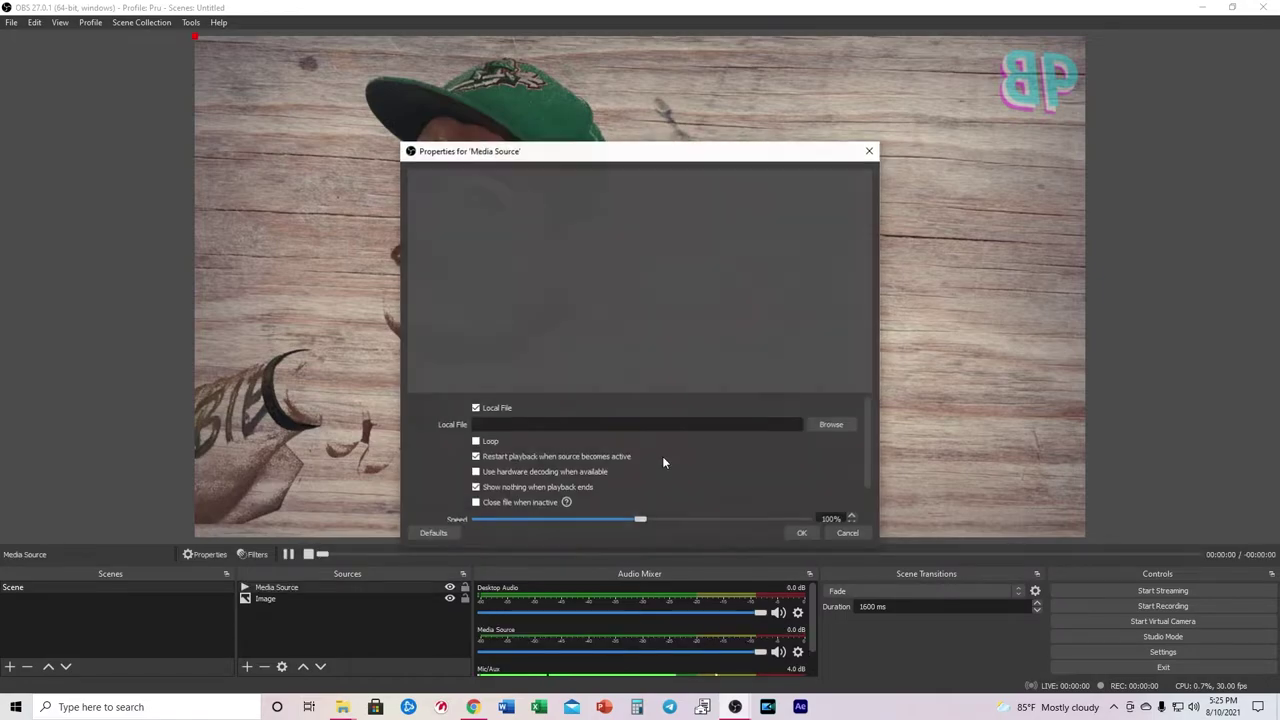
{"action": "left_click", "coordinate": [475, 442]}
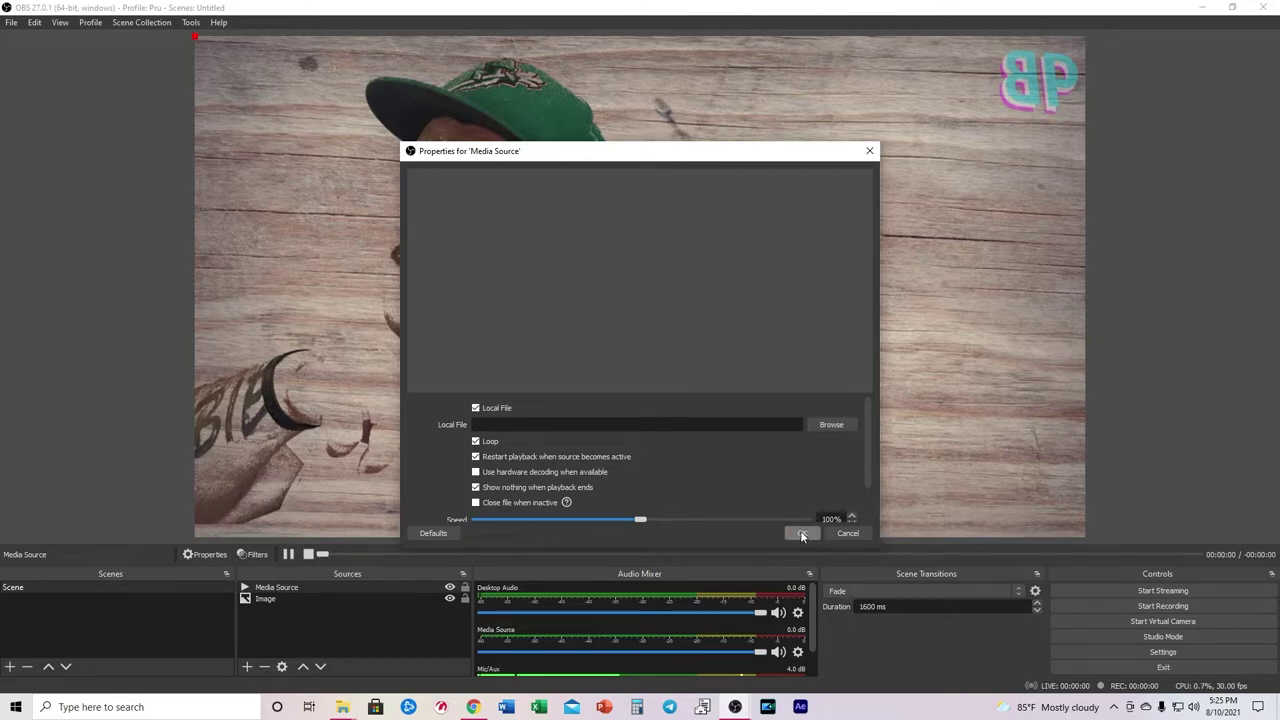
{"action": "left_click", "coordinate": [831, 424]}
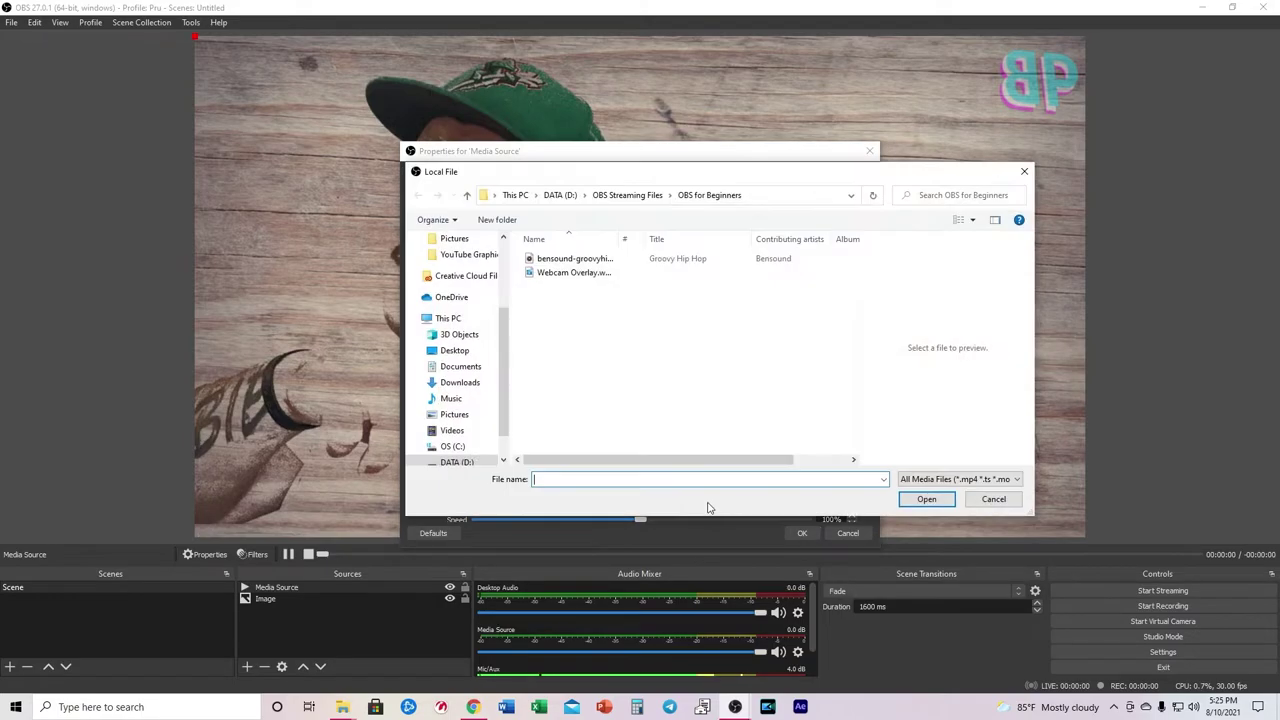
{"action": "left_click", "coordinate": [576, 262]}
{"action": "double_click", "coordinate": [576, 260]}
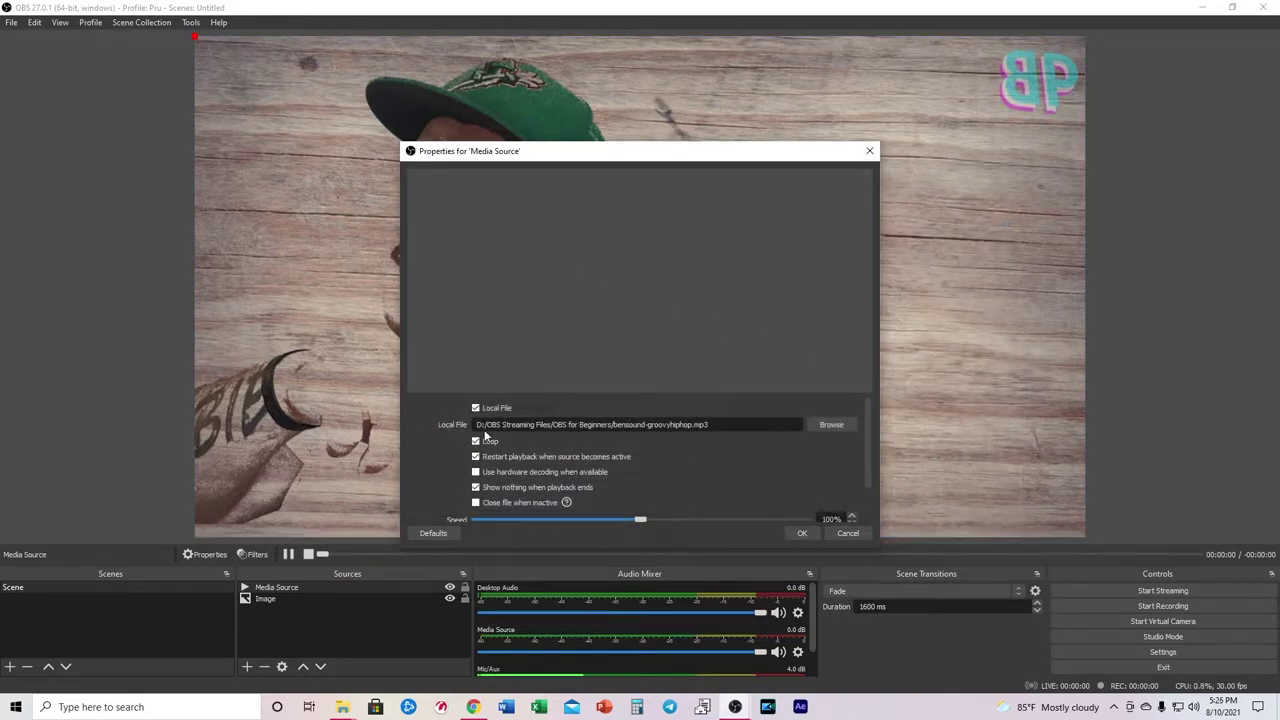
{"action": "left_click", "coordinate": [802, 534]}
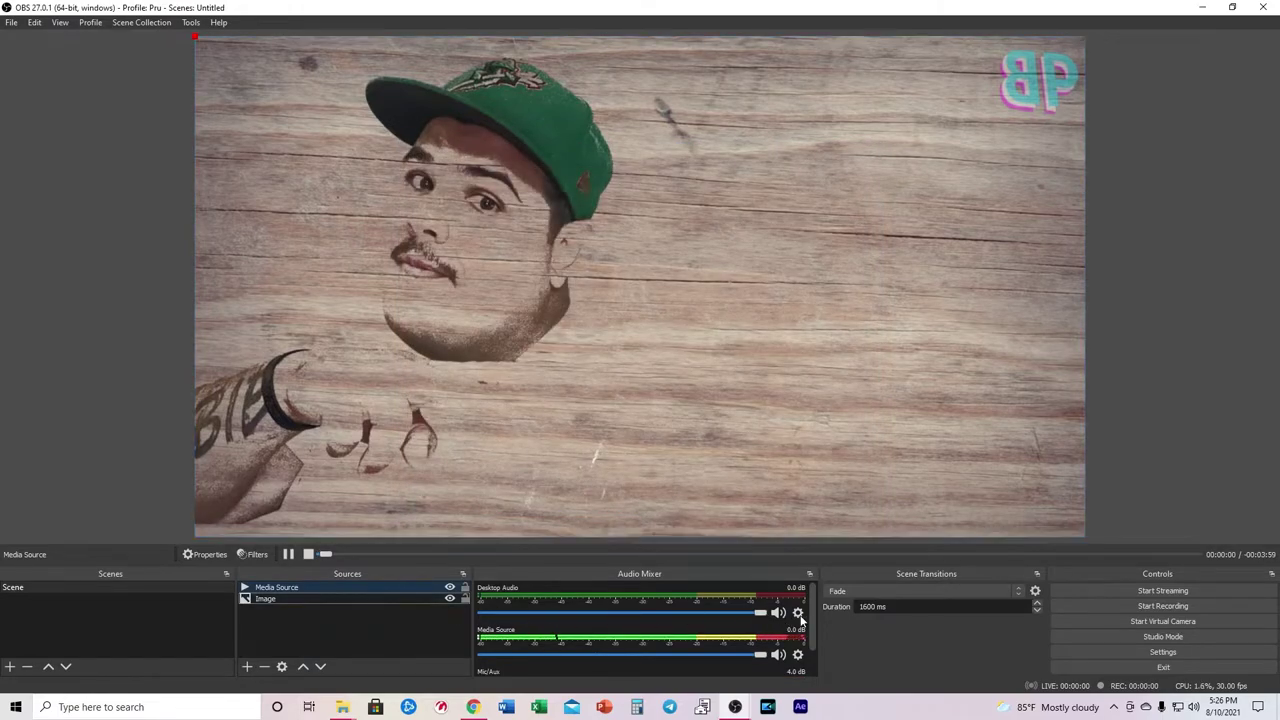
Lower the music Media Source's volume in the audio mixer to about -36.9 dB.
{"action": "left_click_drag", "start_coordinate": [812, 612], "coordinate": [816, 633]}
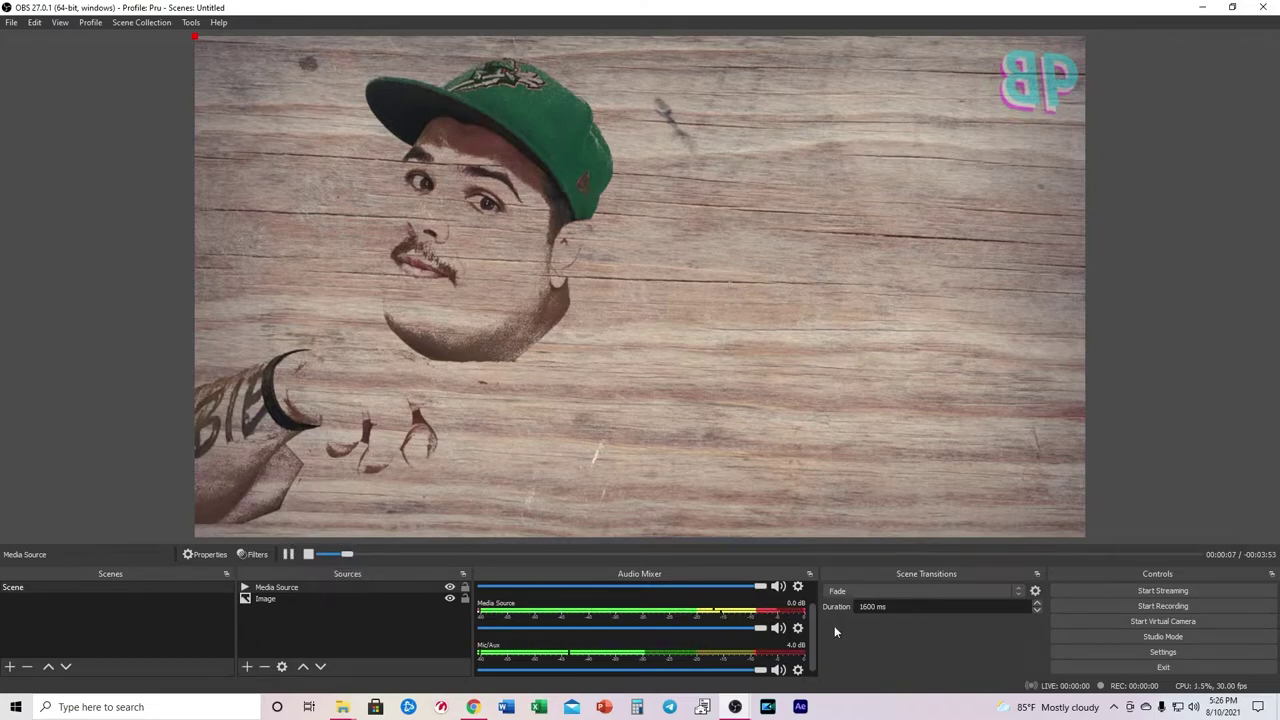
{"action": "scroll", "coordinate": [812, 629], "scroll_direction": "up", "scroll_amount": 1}
{"action": "scroll", "coordinate": [812, 625], "scroll_direction": "up", "scroll_amount": 1}
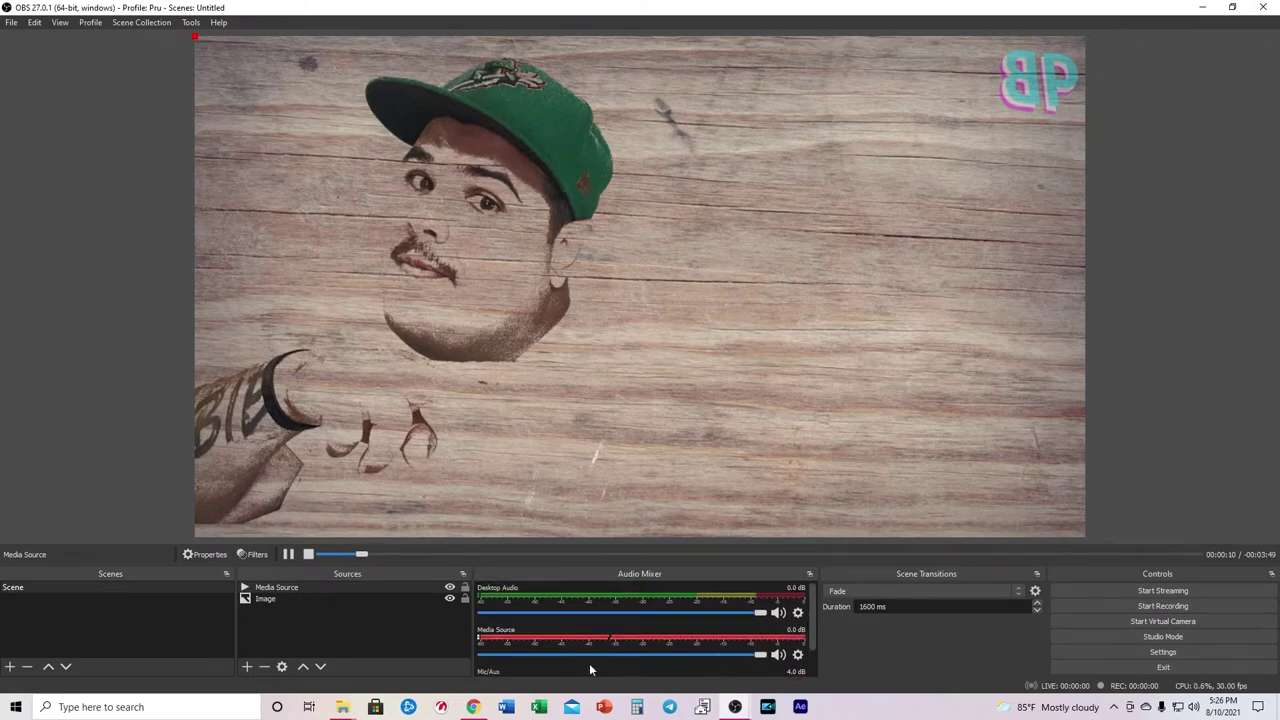
{"action": "left_click_drag", "start_coordinate": [764, 655], "coordinate": [670, 664]}
{"action": "mouse_move", "coordinate": [588, 657]}
{"action": "left_mouse_down"}
{"action": "mouse_move", "coordinate": [535, 658]}
{"action": "mouse_move", "coordinate": [568, 660]}
{"action": "left_mouse_up"}
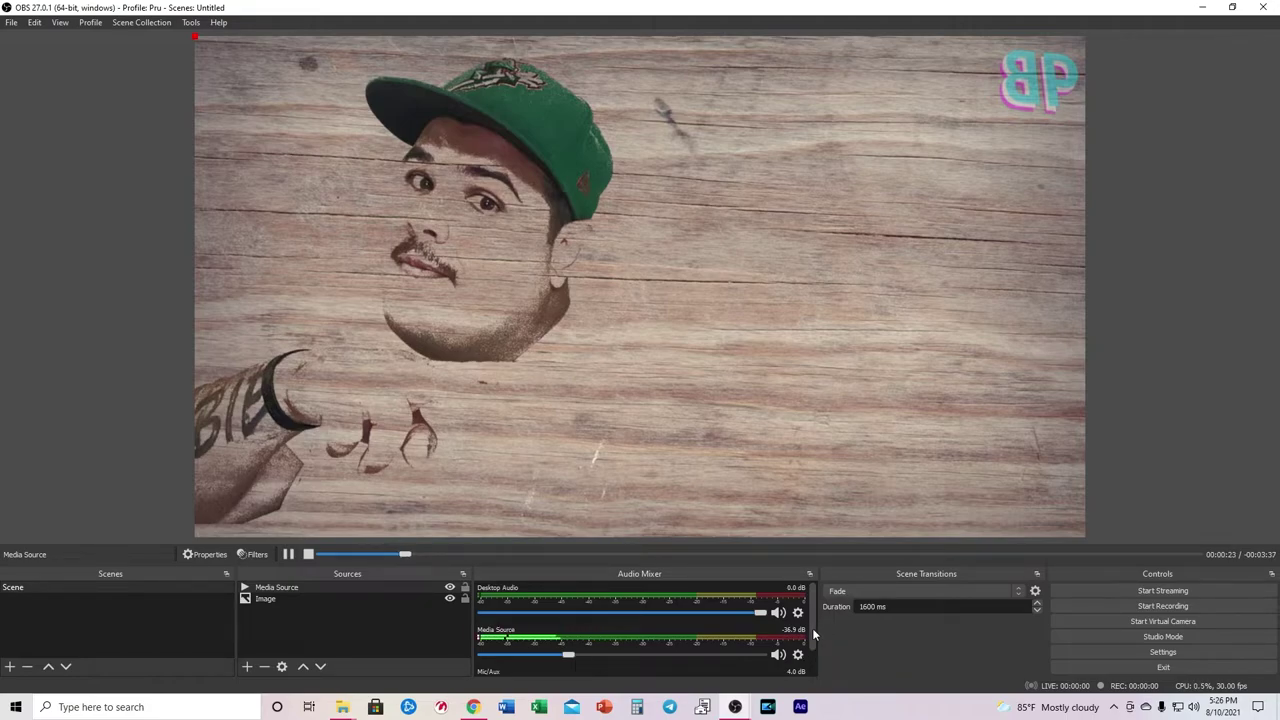
Set the Mic/Aux volume in the audio mixer to 0.0 dB.
{"action": "left_click_drag", "start_coordinate": [812, 622], "coordinate": [816, 635]}
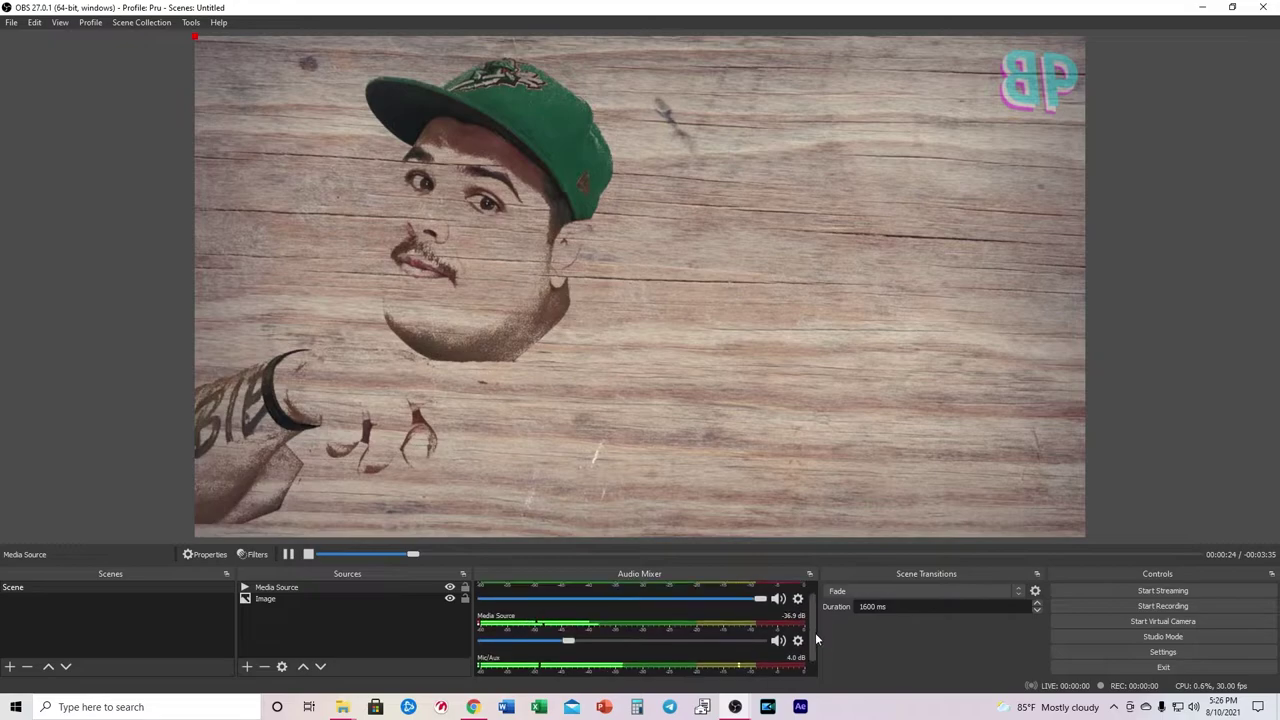
{"action": "scroll", "coordinate": [812, 622], "scroll_direction": "down", "scroll_amount": 2}
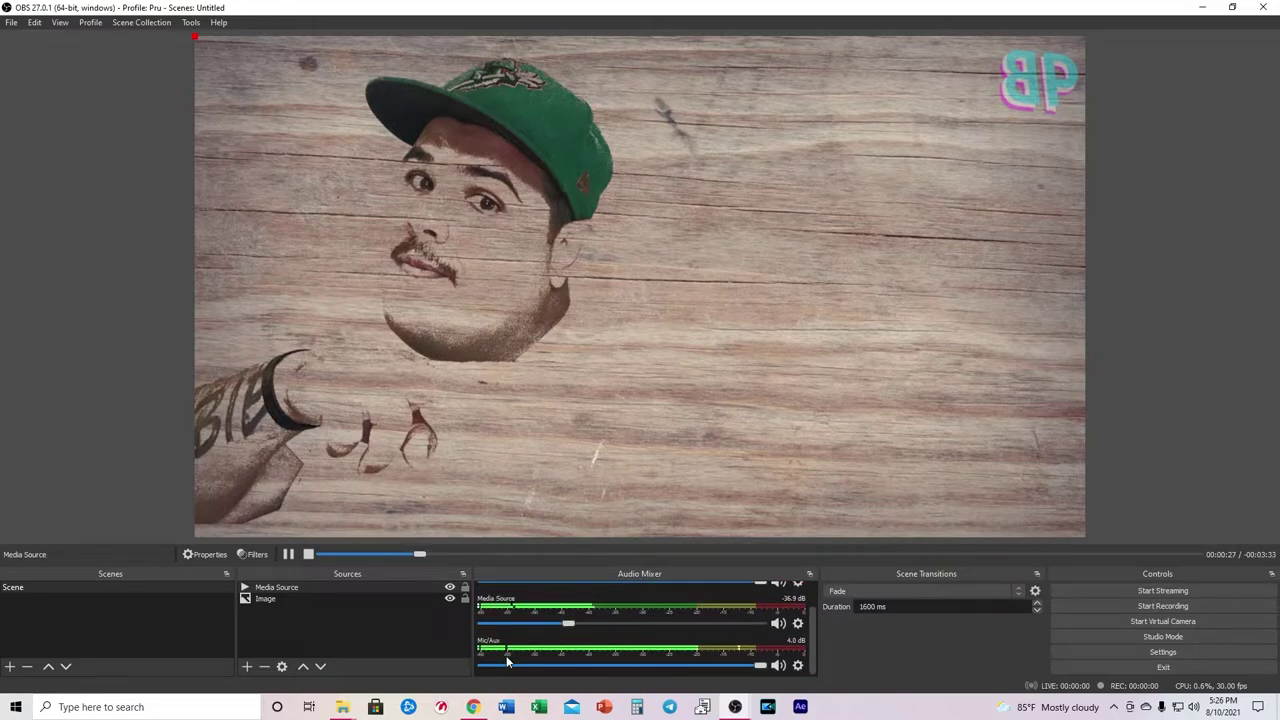
{"action": "mouse_move", "coordinate": [761, 666]}
{"action": "left_mouse_down"}
{"action": "mouse_move", "coordinate": [621, 677]}
{"action": "mouse_move", "coordinate": [760, 666]}
{"action": "left_mouse_up"}
{"action": "scroll", "coordinate": [812, 630], "scroll_direction": "up", "scroll_amount": 2}
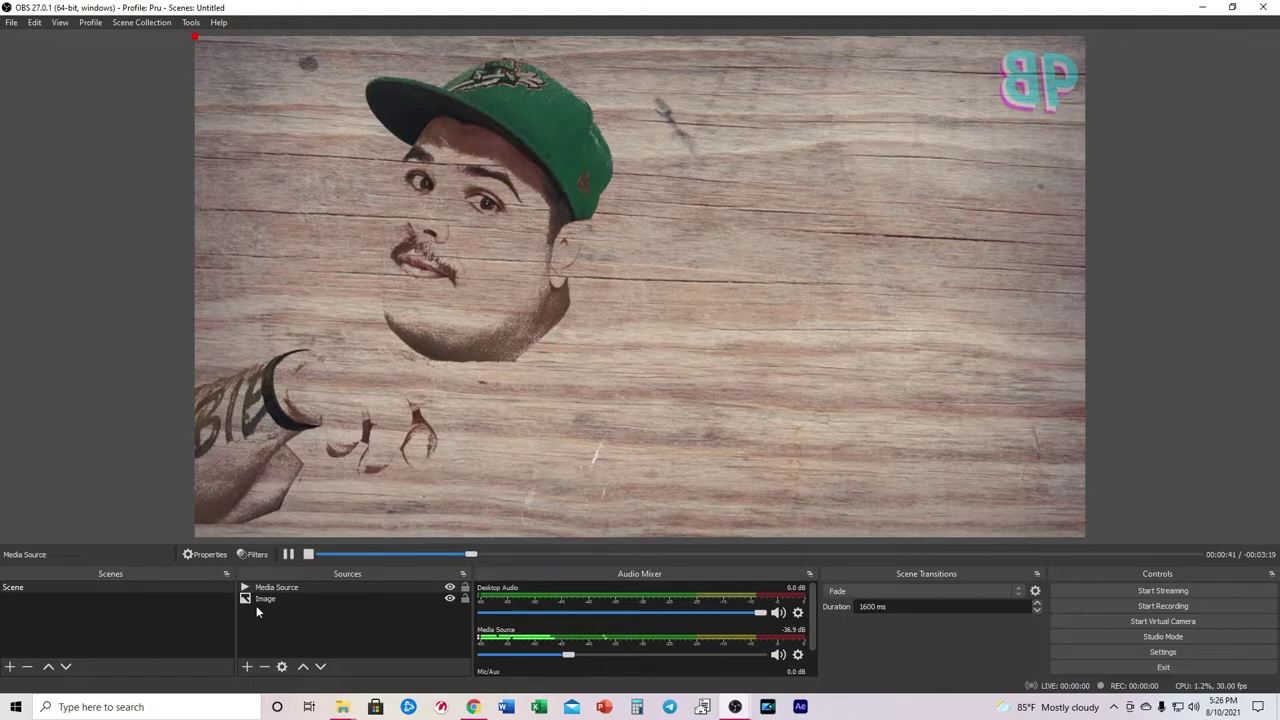
Add a second Media Source with Loop enabled, using Webcam Overlay.webm from the OBS for Beginners folder.
{"action": "left_click", "coordinate": [247, 667]}
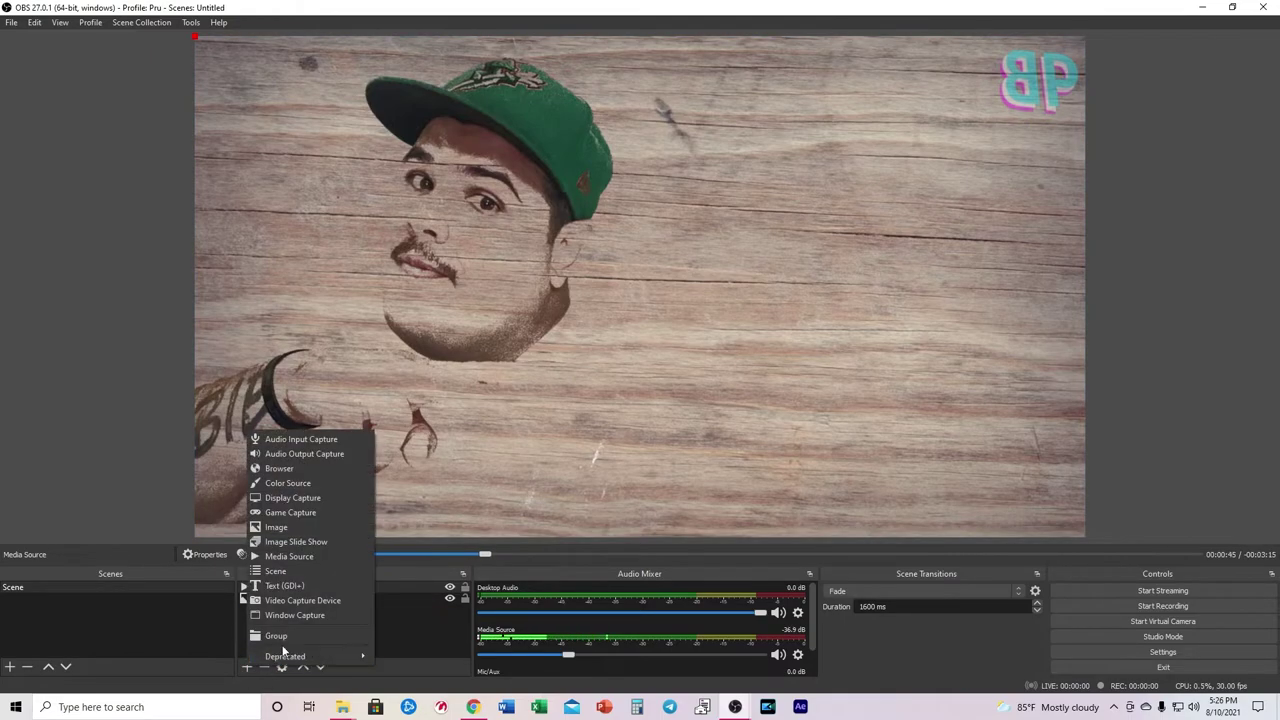
{"action": "left_click", "coordinate": [306, 556]}
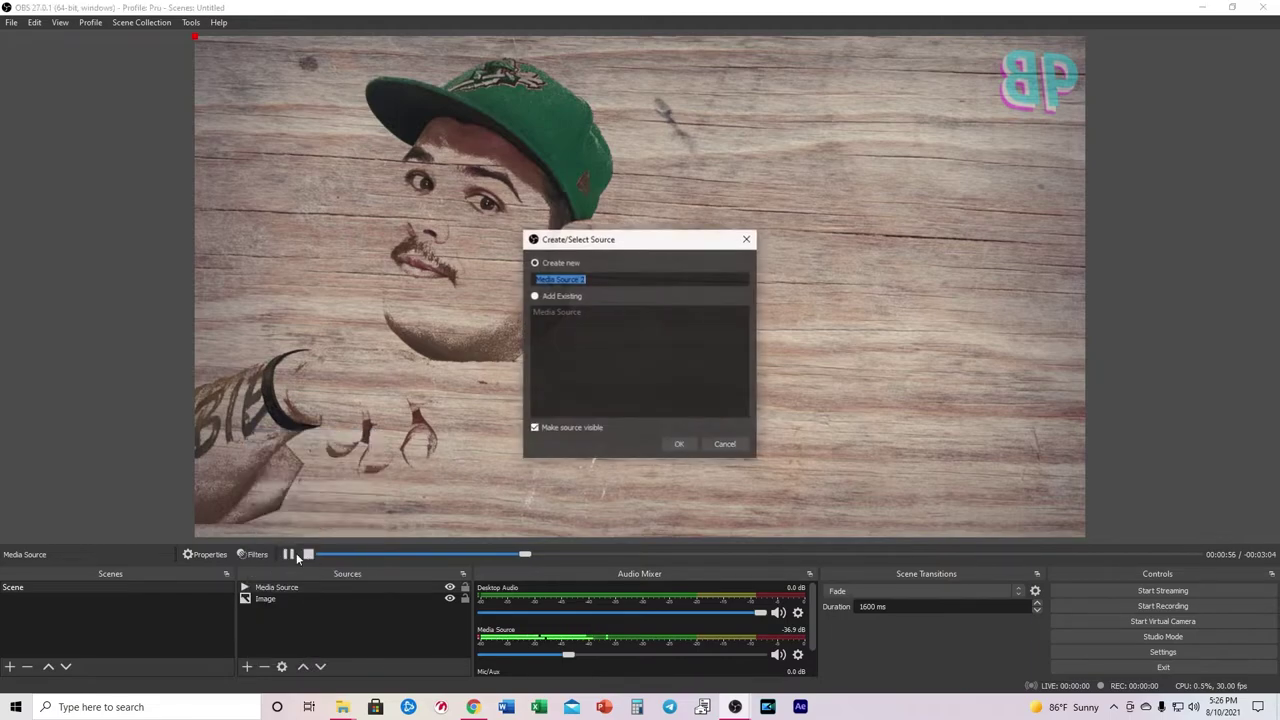
{"action": "left_click", "coordinate": [678, 445]}
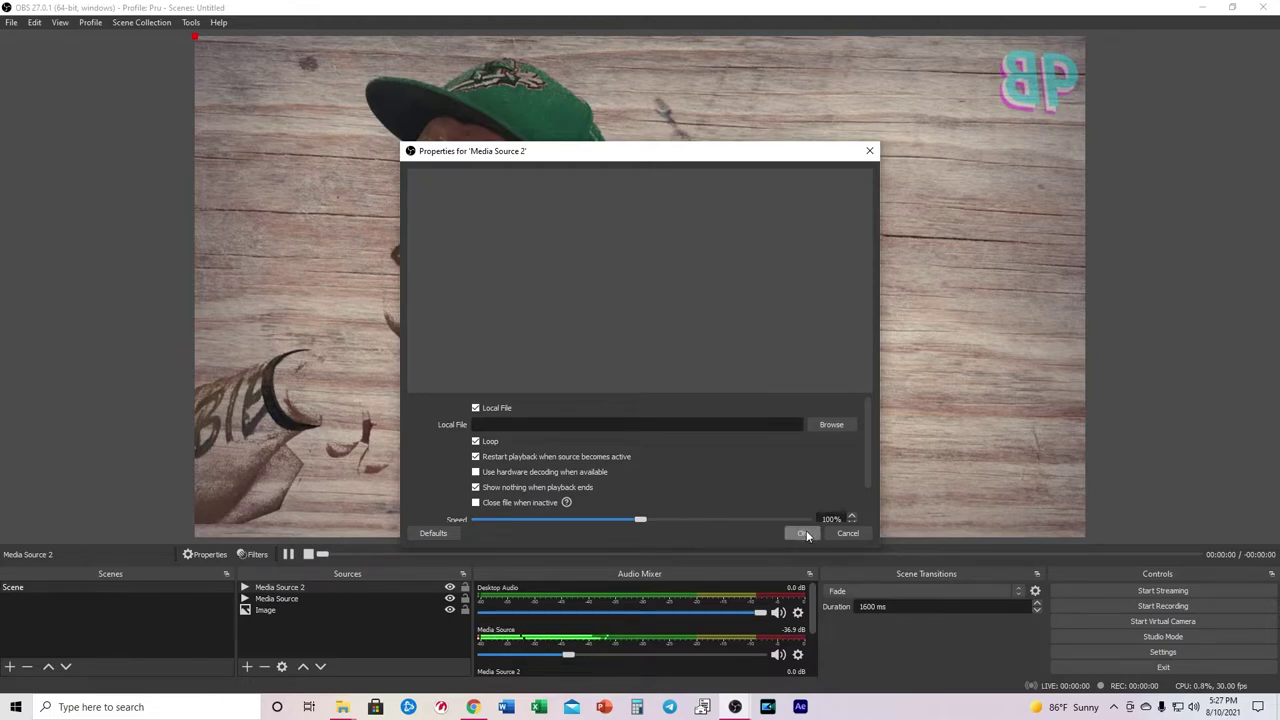
{"action": "left_click", "coordinate": [829, 422]}
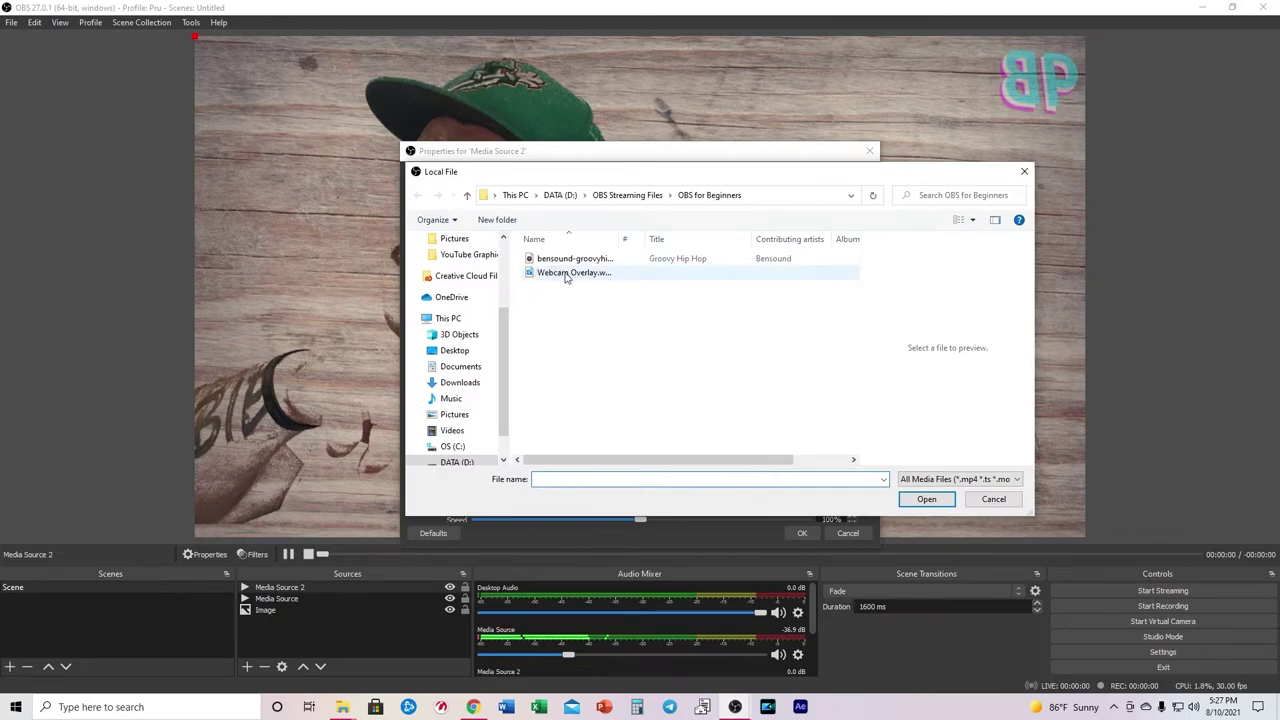
{"action": "left_click", "coordinate": [566, 274]}
{"action": "left_click", "coordinate": [927, 500]}
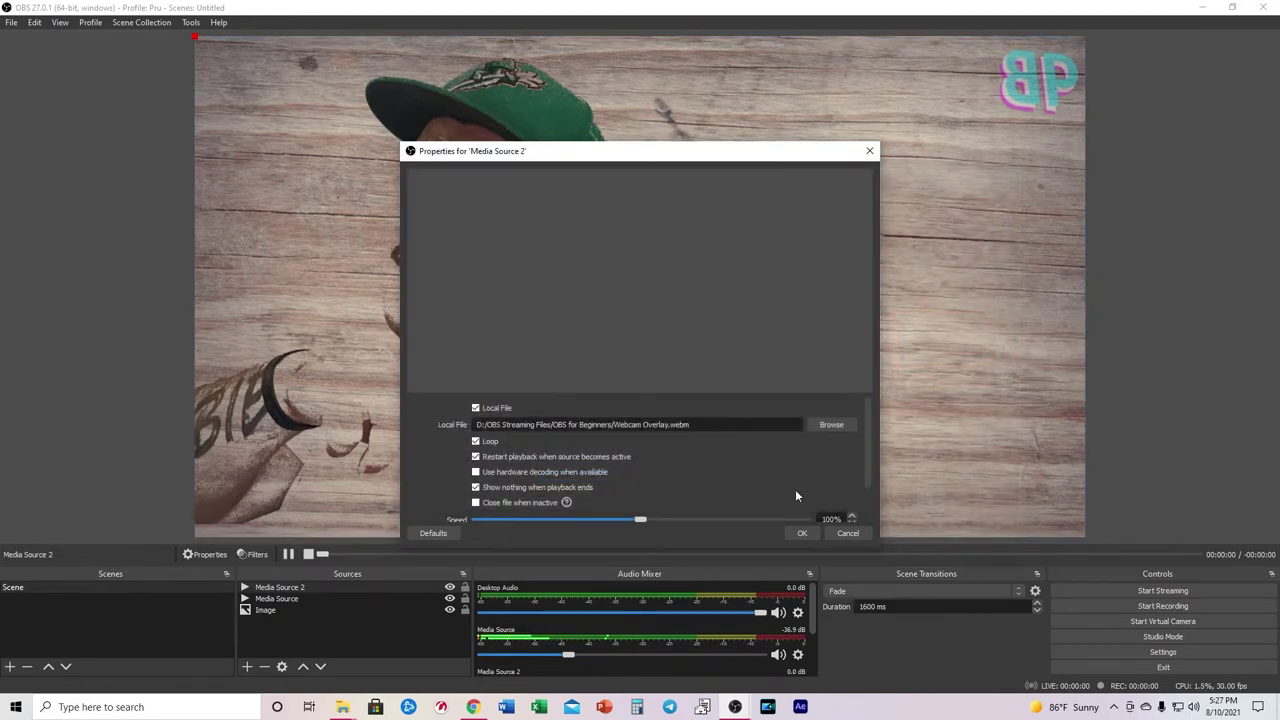
{"action": "left_click", "coordinate": [803, 533]}
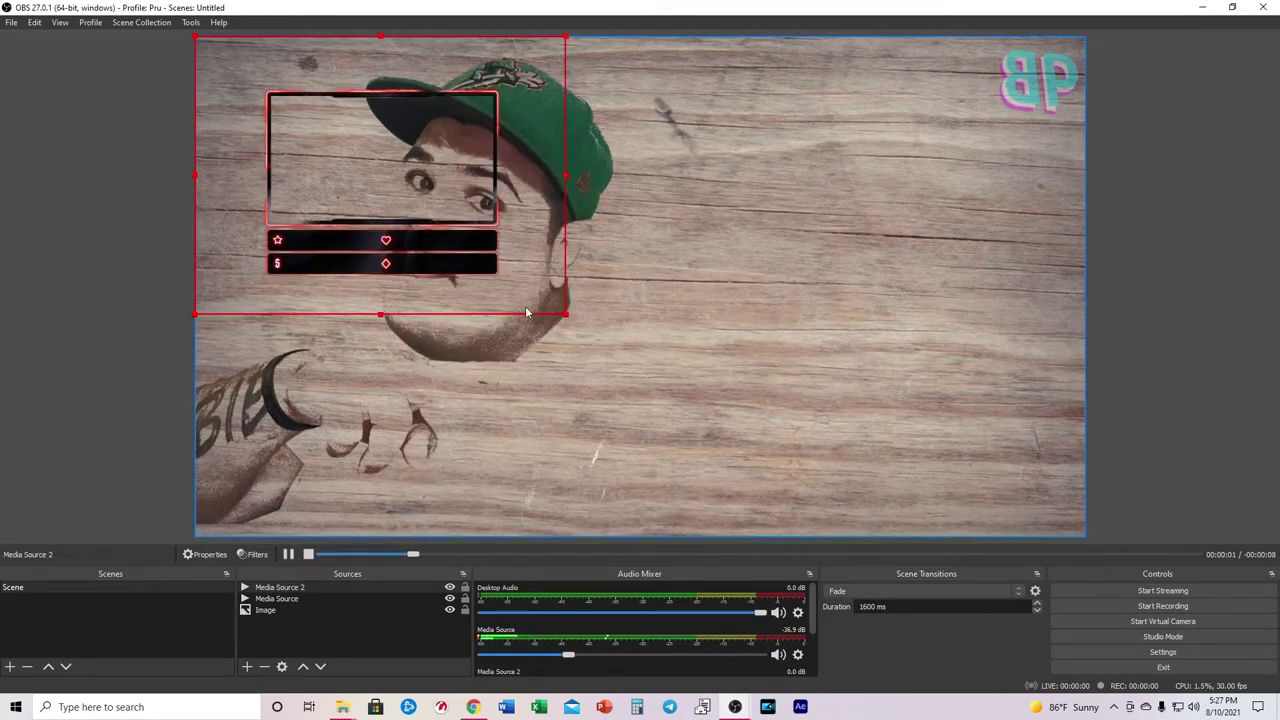
Move the webcam overlay to the right half of the canvas and crop off its icon bars and the empty margins around the frame.
{"action": "left_click_drag", "start_coordinate": [550, 313], "coordinate": [985, 411]}
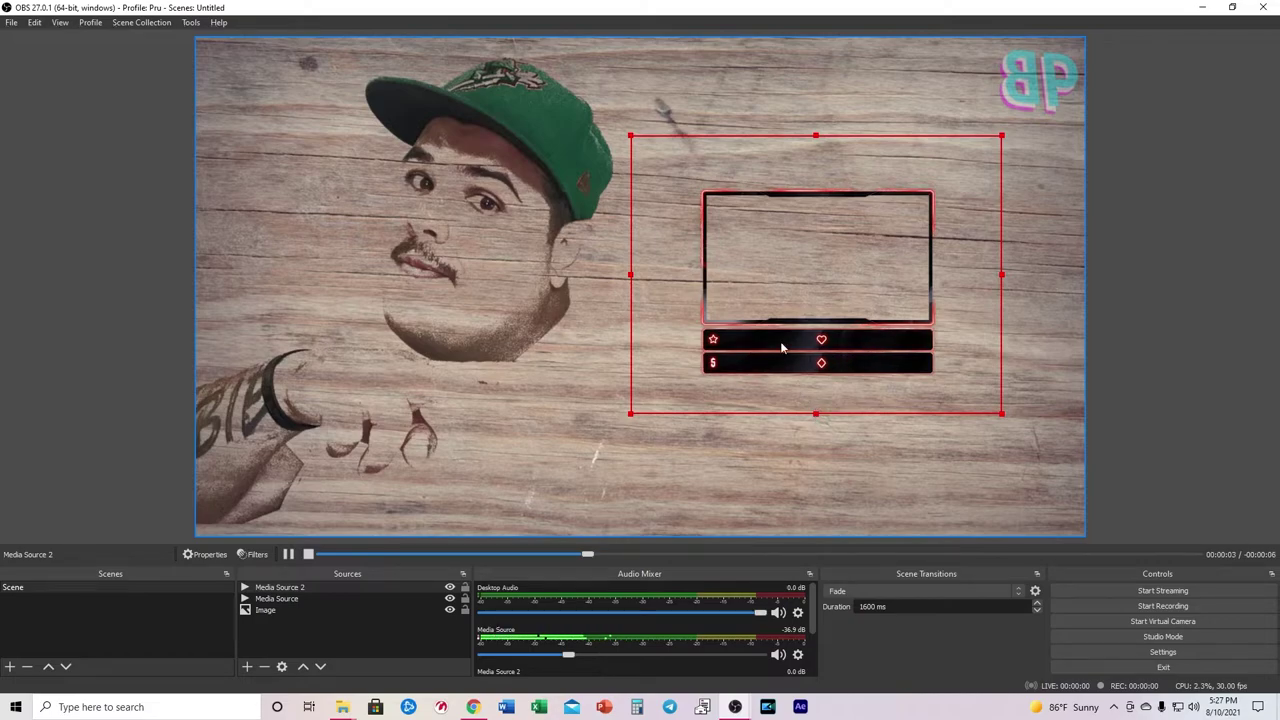
{"action": "left_click_drag", "start_coordinate": [816, 413], "coordinate": [818, 330]}
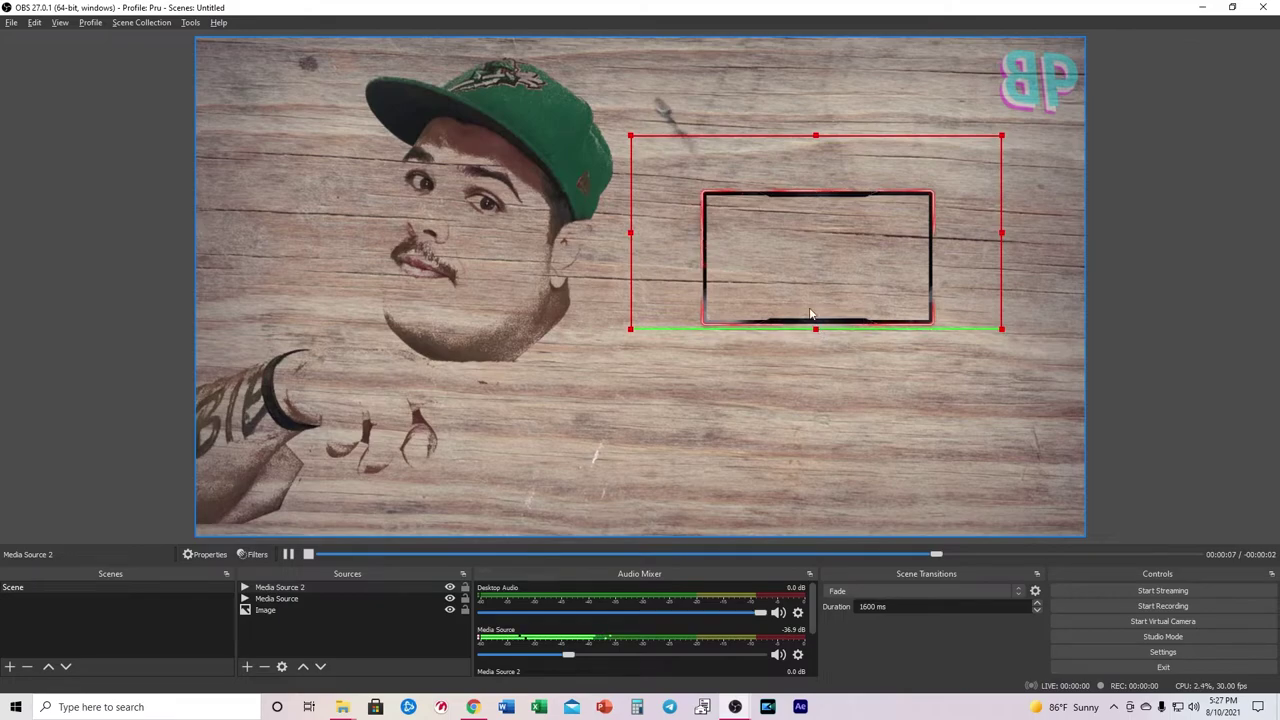
{"action": "left_click_drag", "start_coordinate": [816, 133], "coordinate": [816, 185]}
{"action": "left_click_drag", "start_coordinate": [631, 256], "coordinate": [697, 258]}
{"action": "left_click_drag", "start_coordinate": [1003, 262], "coordinate": [938, 267]}
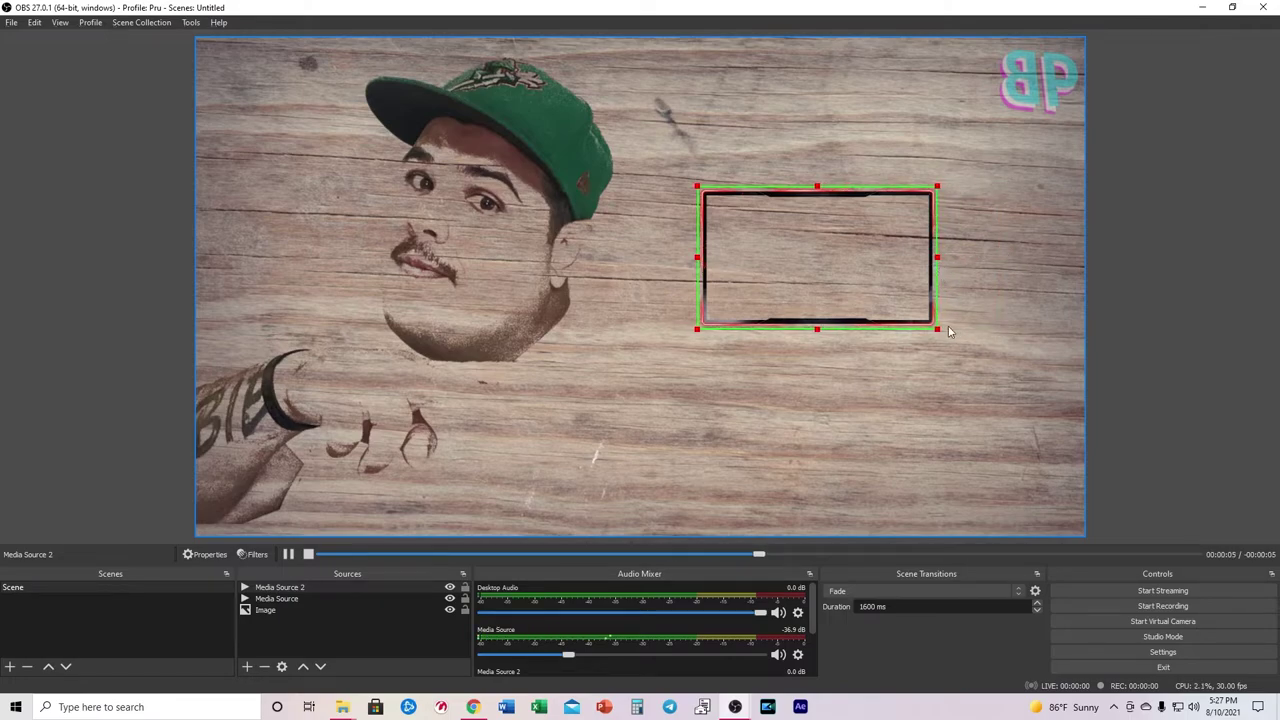
Resize the cropped webcam overlay freehand into a larger, nearly square frame and place it in the upper right part of the canvas.
{"action": "left_click_drag", "start_coordinate": [937, 329], "coordinate": [1012, 414]}
{"action": "left_click_drag", "start_coordinate": [910, 325], "coordinate": [902, 263]}
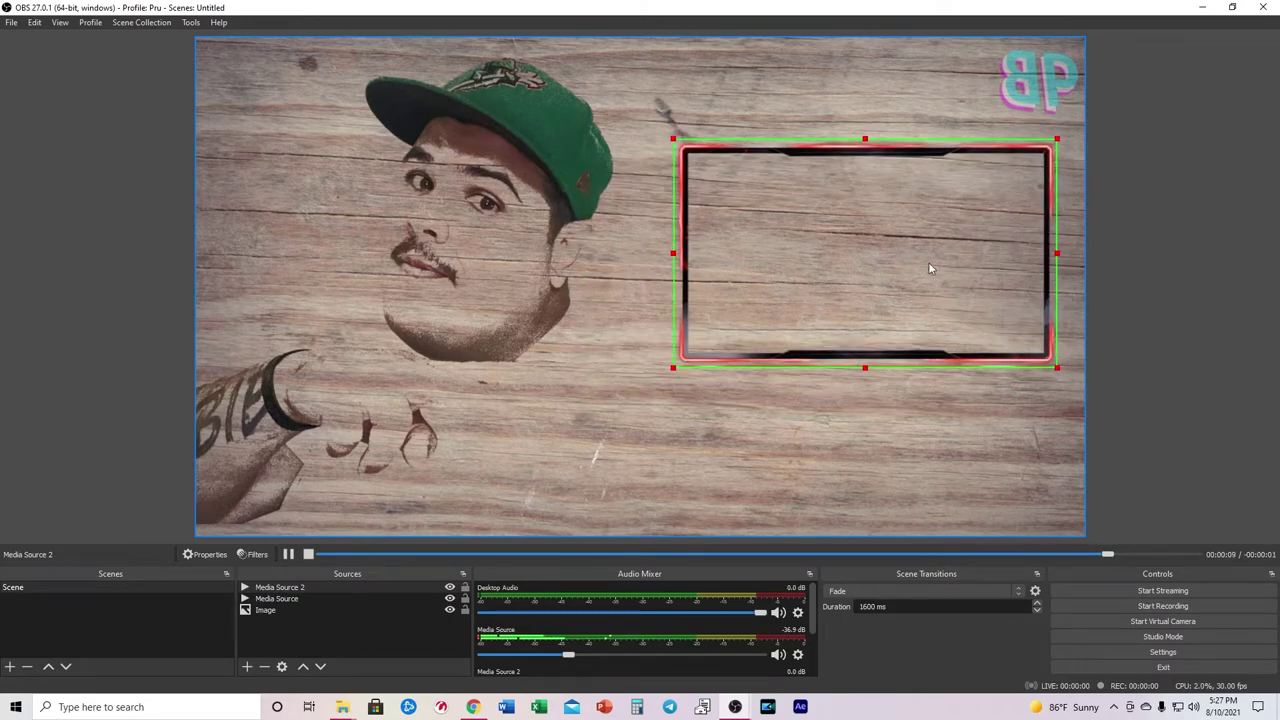
{"action": "mouse_move", "coordinate": [677, 258]}
{"action": "left_mouse_down"}
{"action": "mouse_move", "coordinate": [828, 255]}
{"action": "mouse_move", "coordinate": [611, 255]}
{"action": "mouse_move", "coordinate": [677, 255]}
{"action": "left_mouse_up"}
{"action": "left_click_drag", "start_coordinate": [677, 367], "coordinate": [743, 410]}
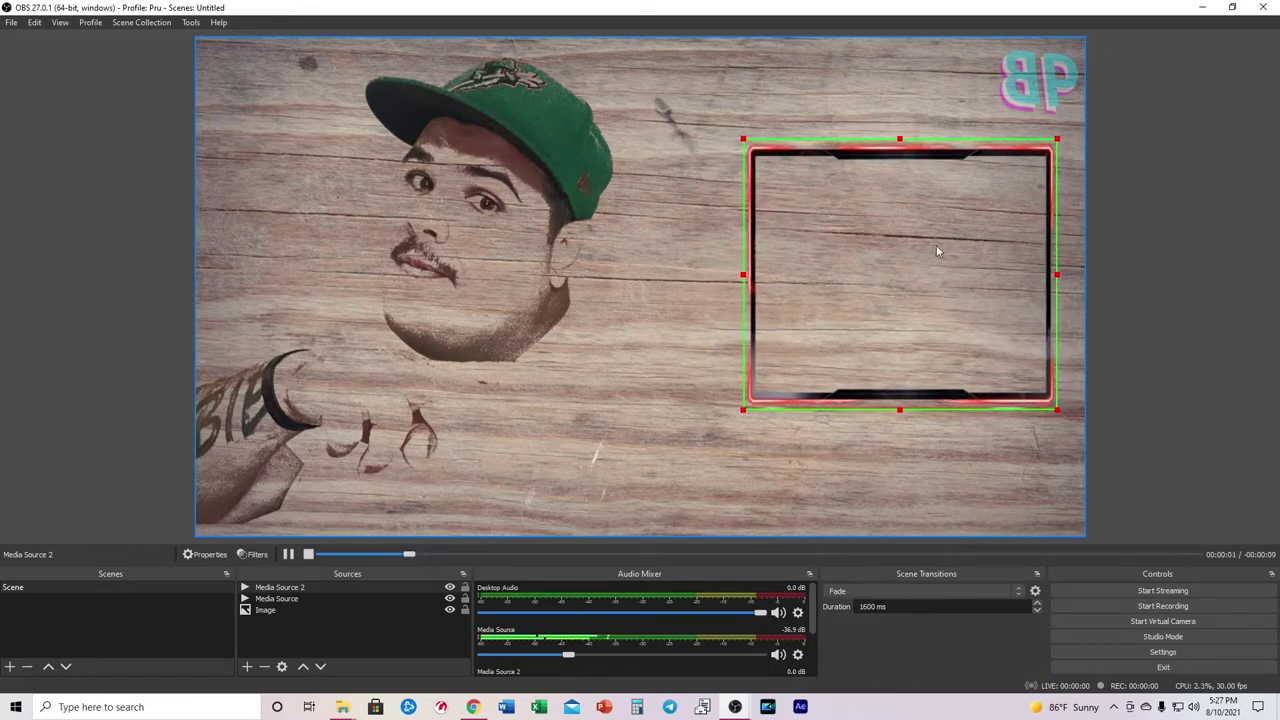
{"action": "left_click_drag", "start_coordinate": [871, 283], "coordinate": [812, 251]}
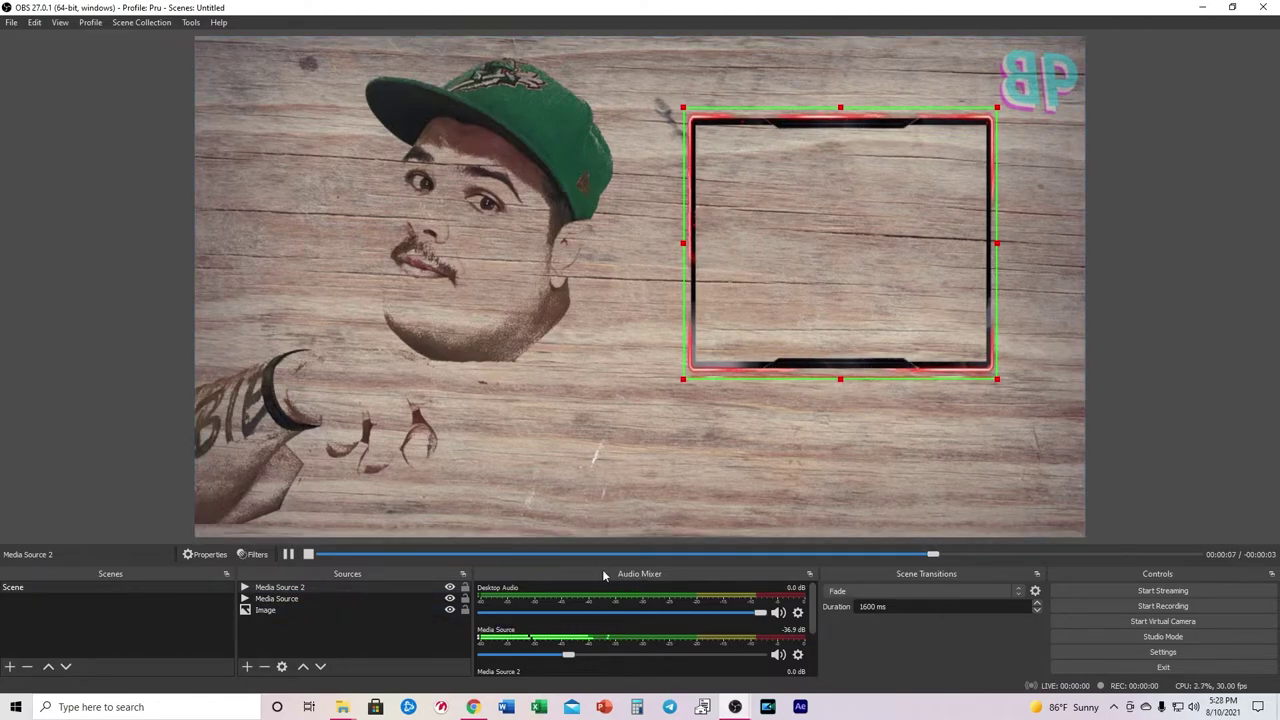
Examine the audio monitoring options of the Media Source in the Advanced Audio Properties, leaving its monitoring setting as it is.
{"action": "left_click_drag", "start_coordinate": [815, 606], "coordinate": [810, 663]}
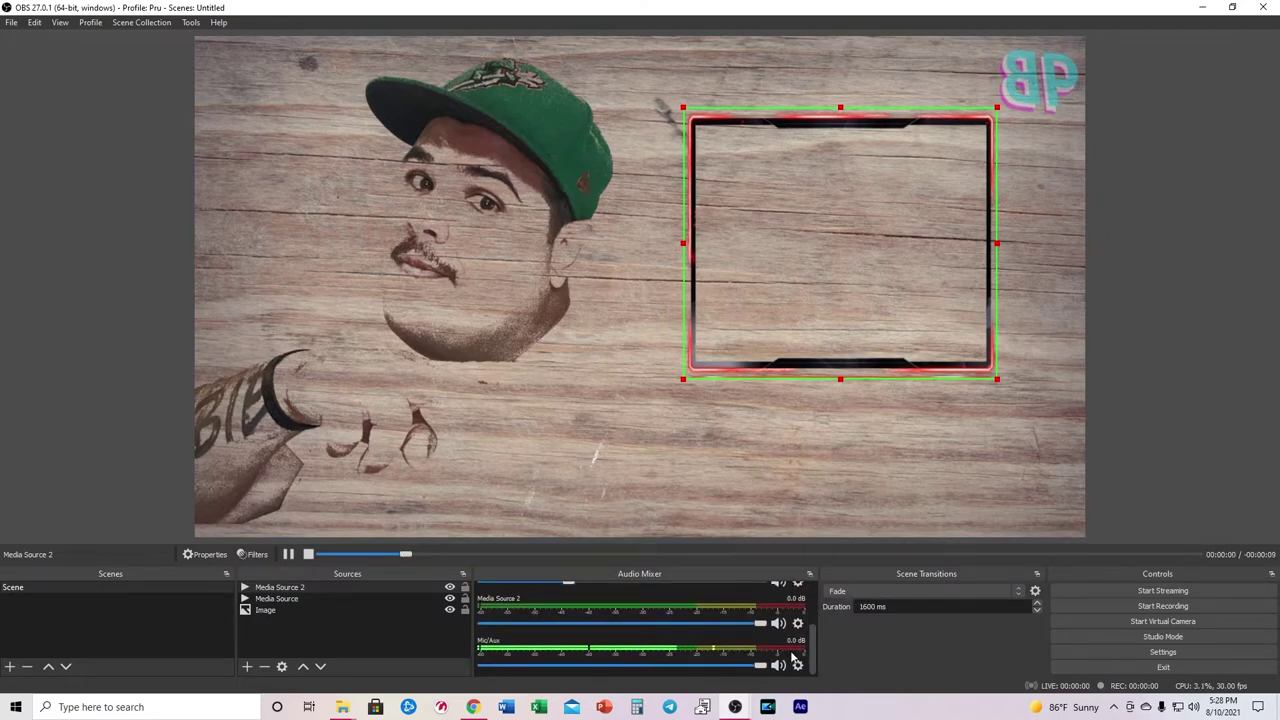
{"action": "left_click_drag", "start_coordinate": [813, 664], "coordinate": [813, 615]}
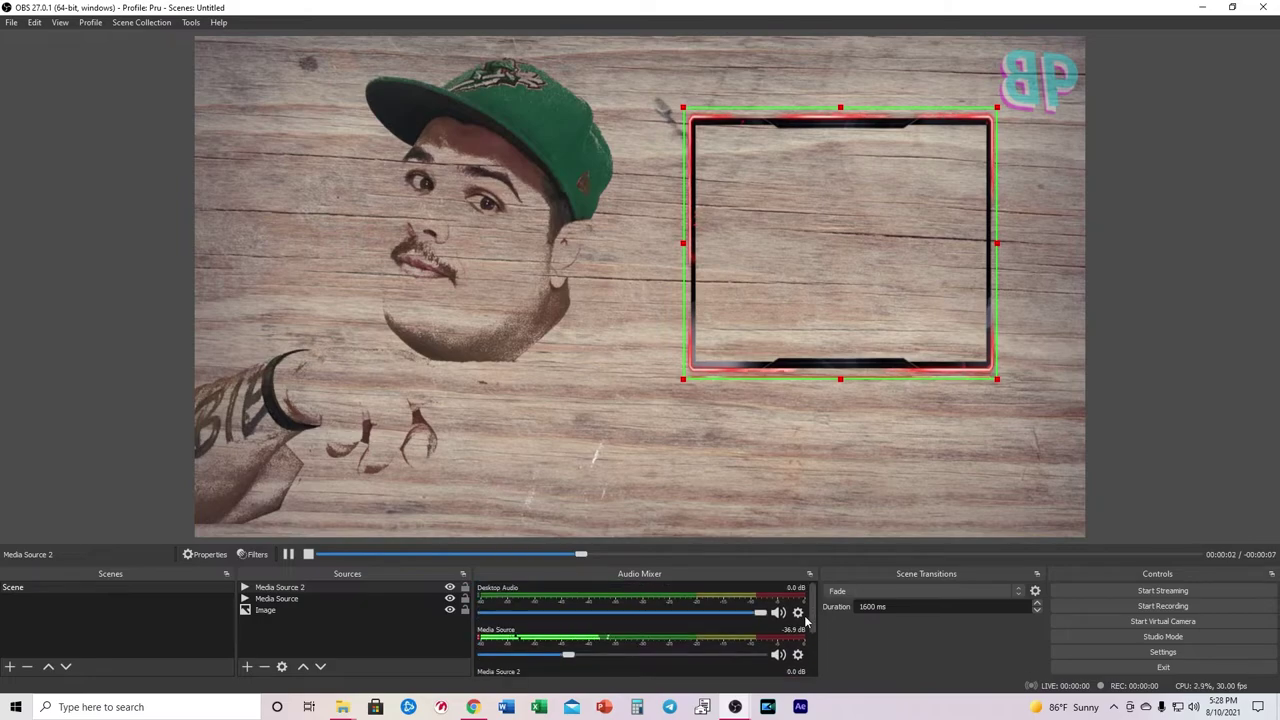
{"action": "left_click", "coordinate": [798, 612]}
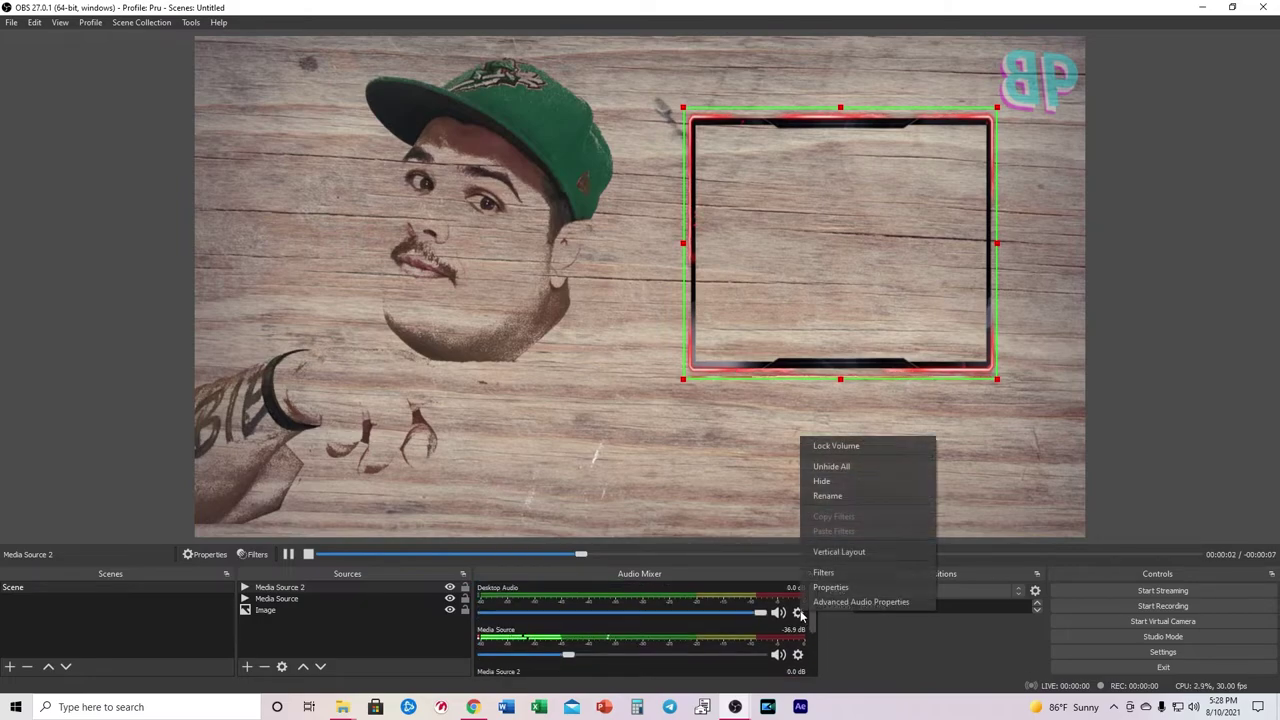
{"action": "left_click", "coordinate": [880, 601]}
{"action": "left_click_drag", "start_coordinate": [775, 236], "coordinate": [798, 329]}
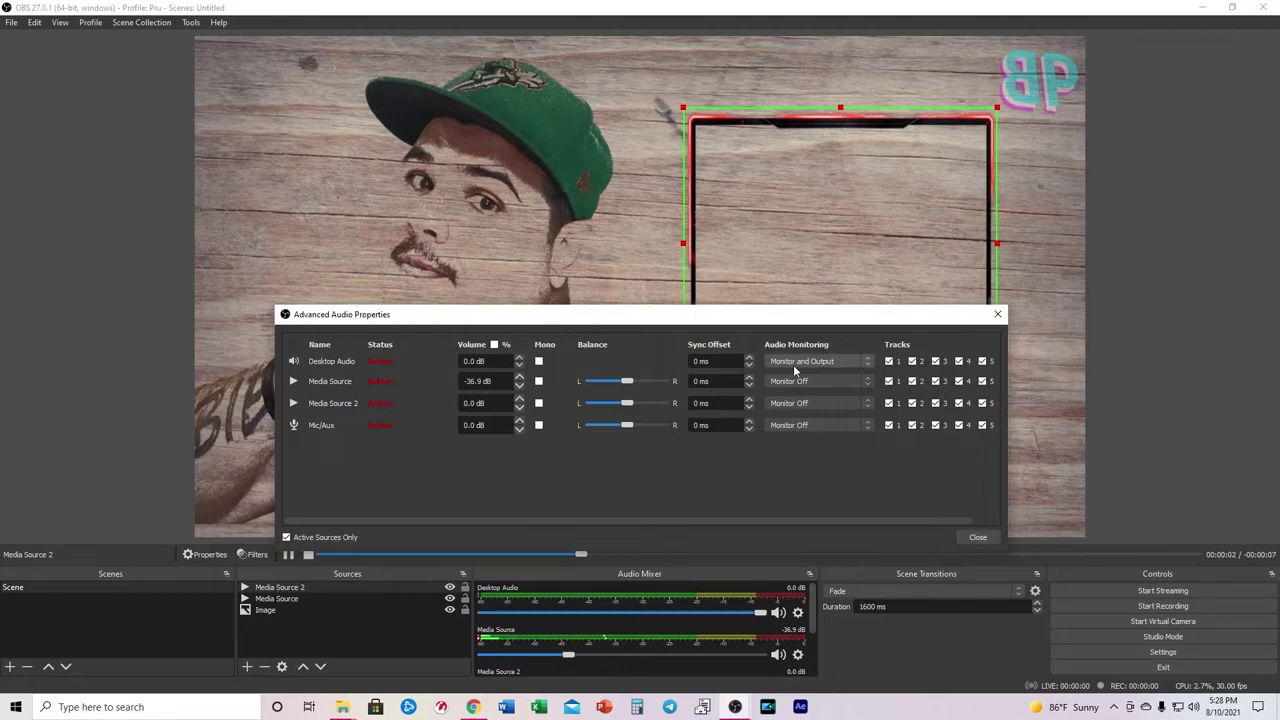
{"action": "left_click", "coordinate": [866, 385]}
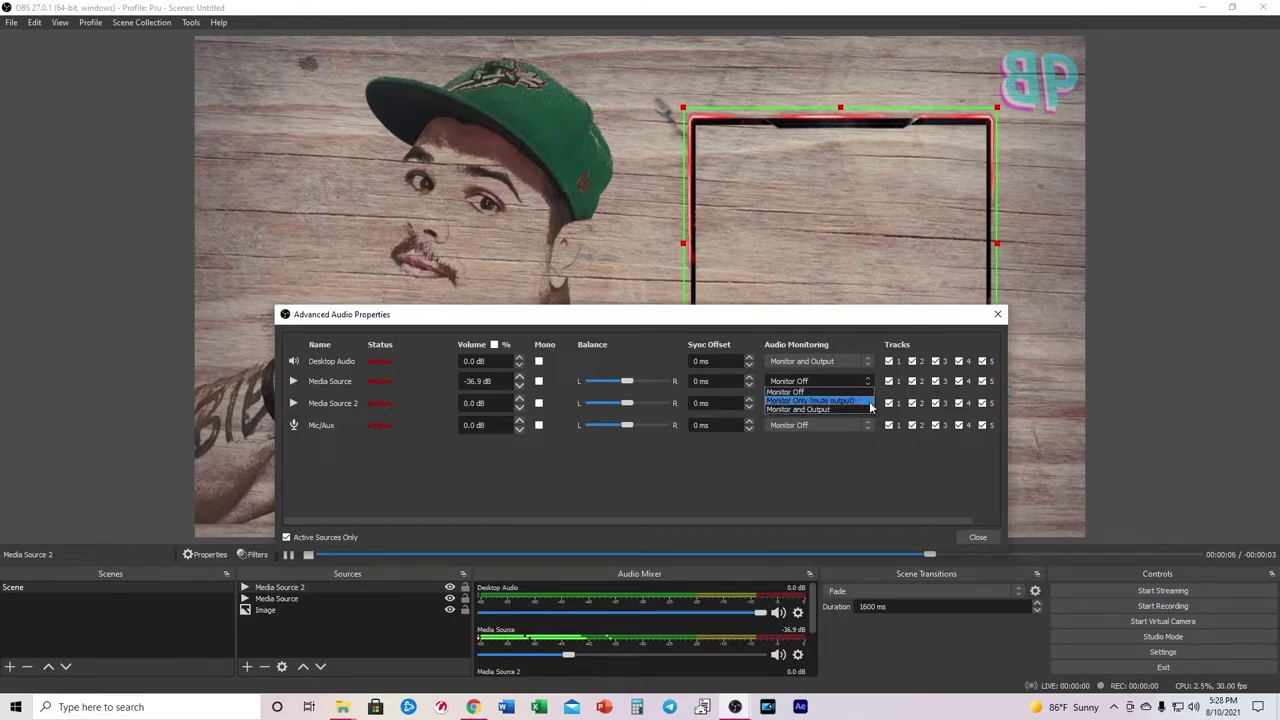
{"action": "left_click", "coordinate": [857, 463]}
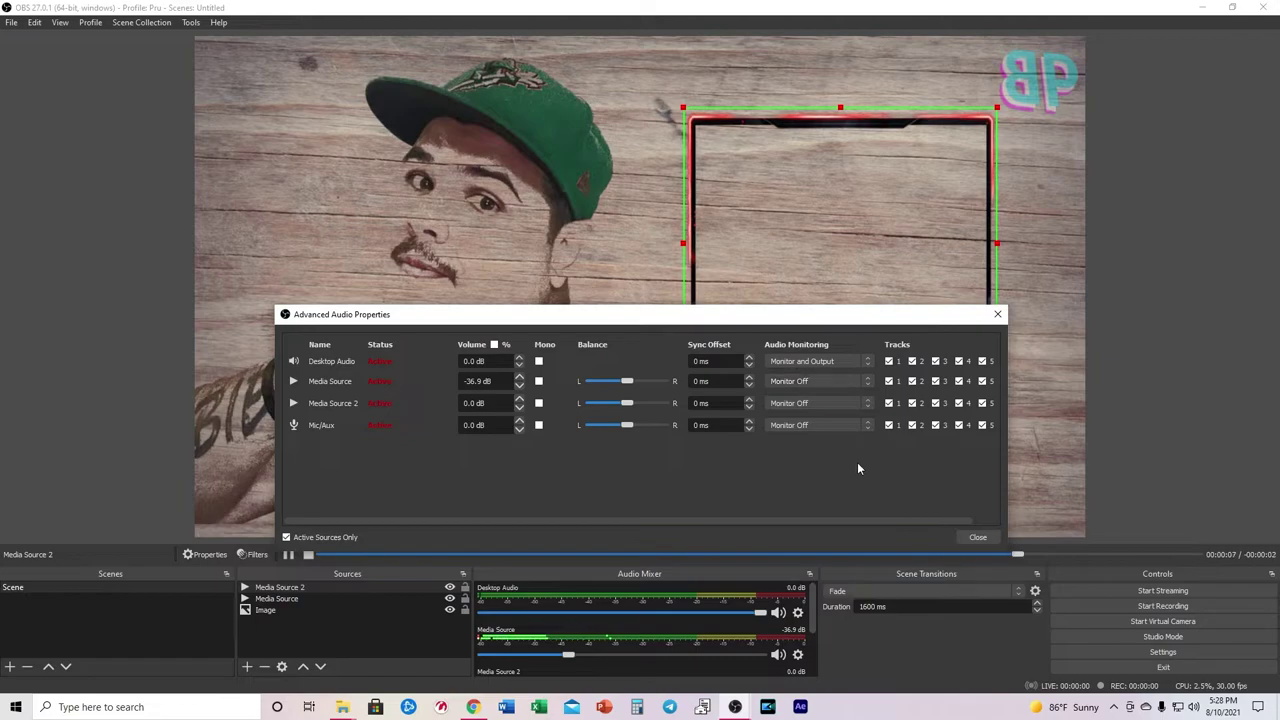
{"action": "left_click", "coordinate": [979, 538]}
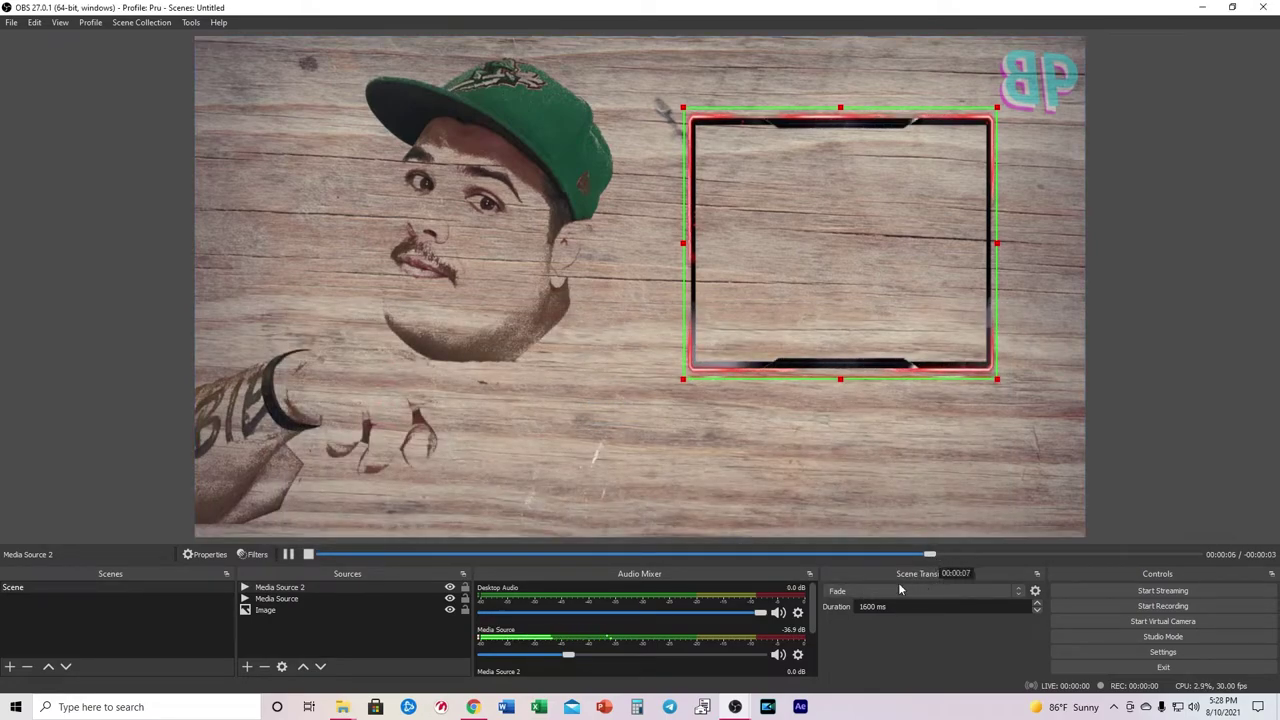
Create a second scene and add an Image source to it using Thumbnail (8).png from the OBS for Beginners folder.
{"action": "left_click", "coordinate": [13, 670]}
{"action": "left_click", "coordinate": [612, 373]}
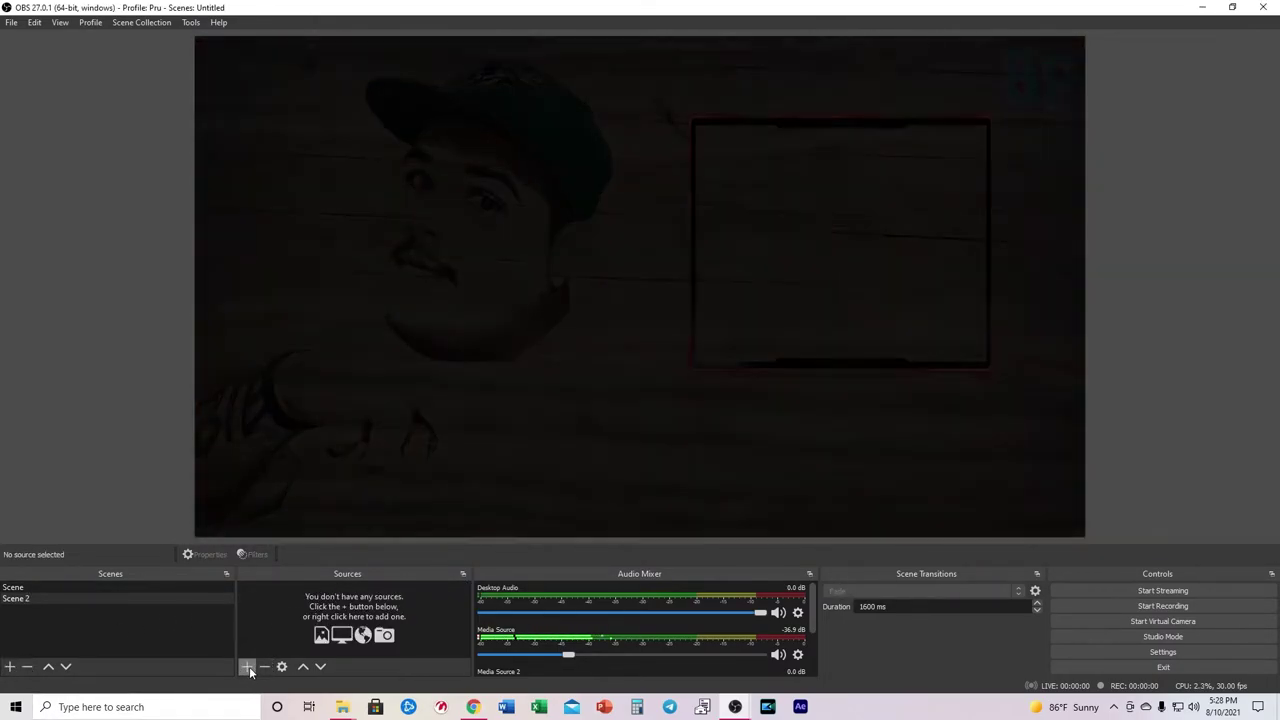
{"action": "left_click", "coordinate": [247, 666]}
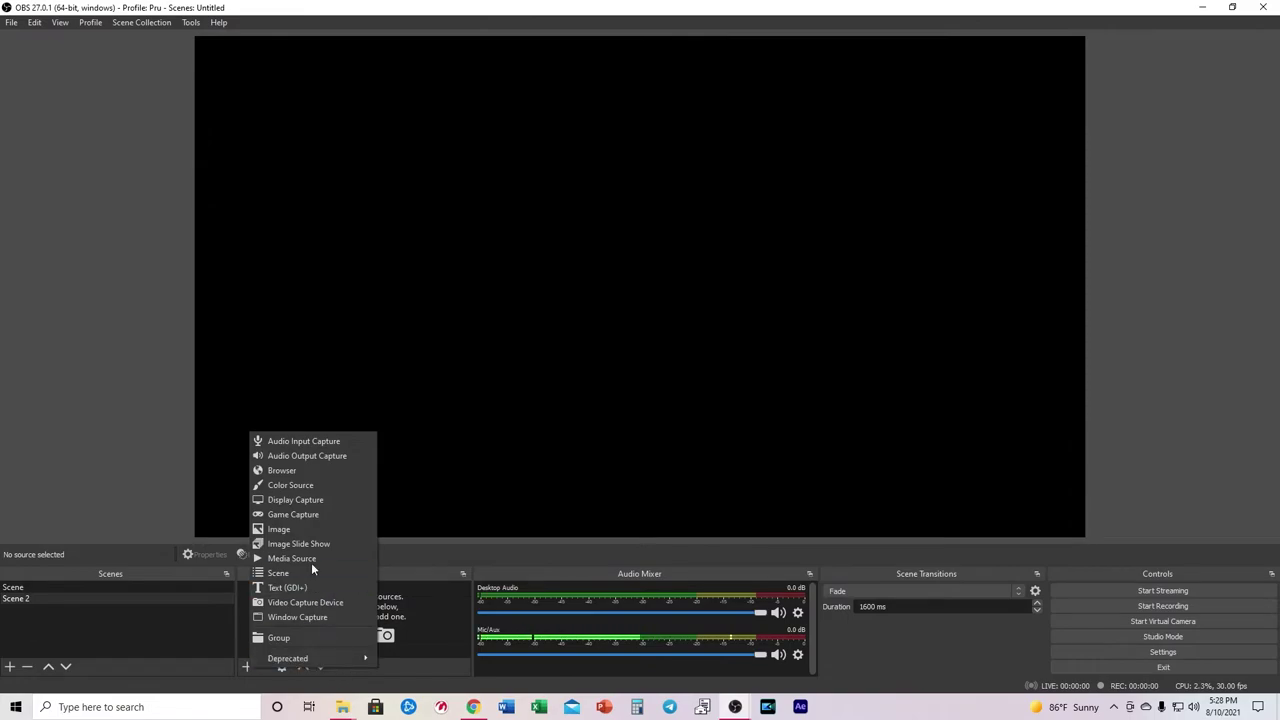
{"action": "left_click", "coordinate": [300, 528]}
{"action": "left_click", "coordinate": [679, 444]}
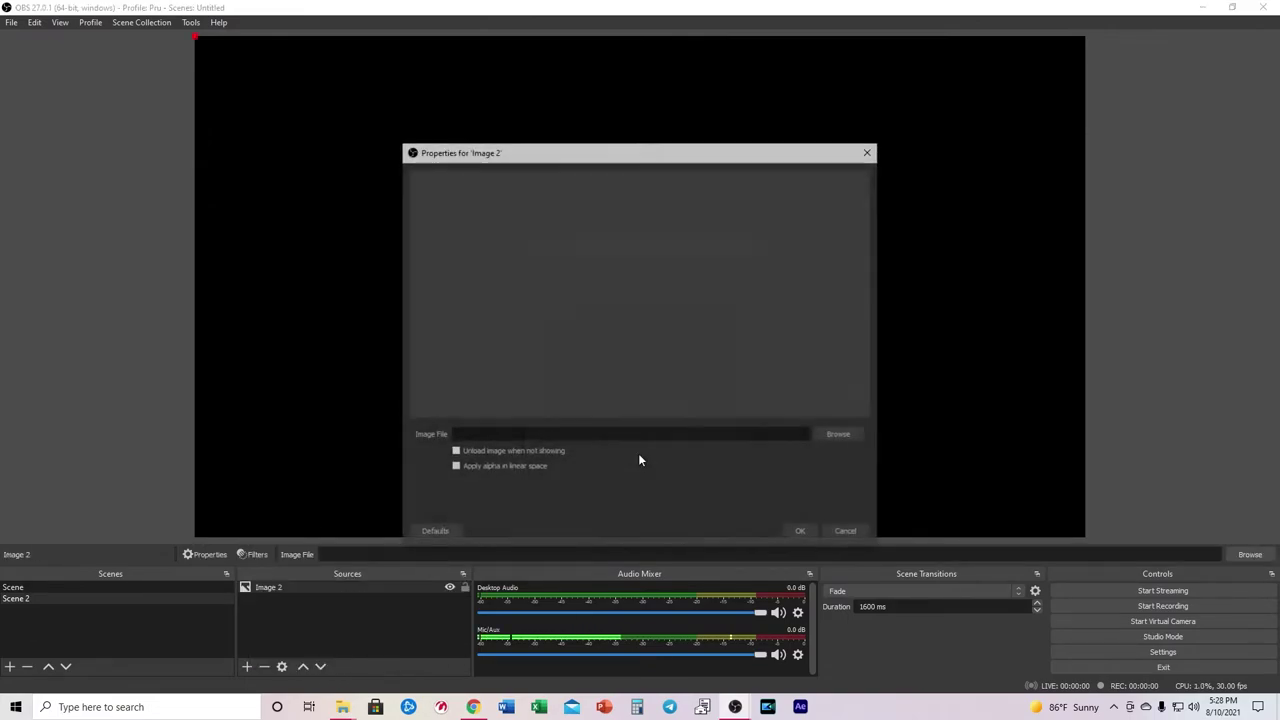
{"action": "left_click", "coordinate": [840, 436]}
{"action": "double_click", "coordinate": [587, 313]}
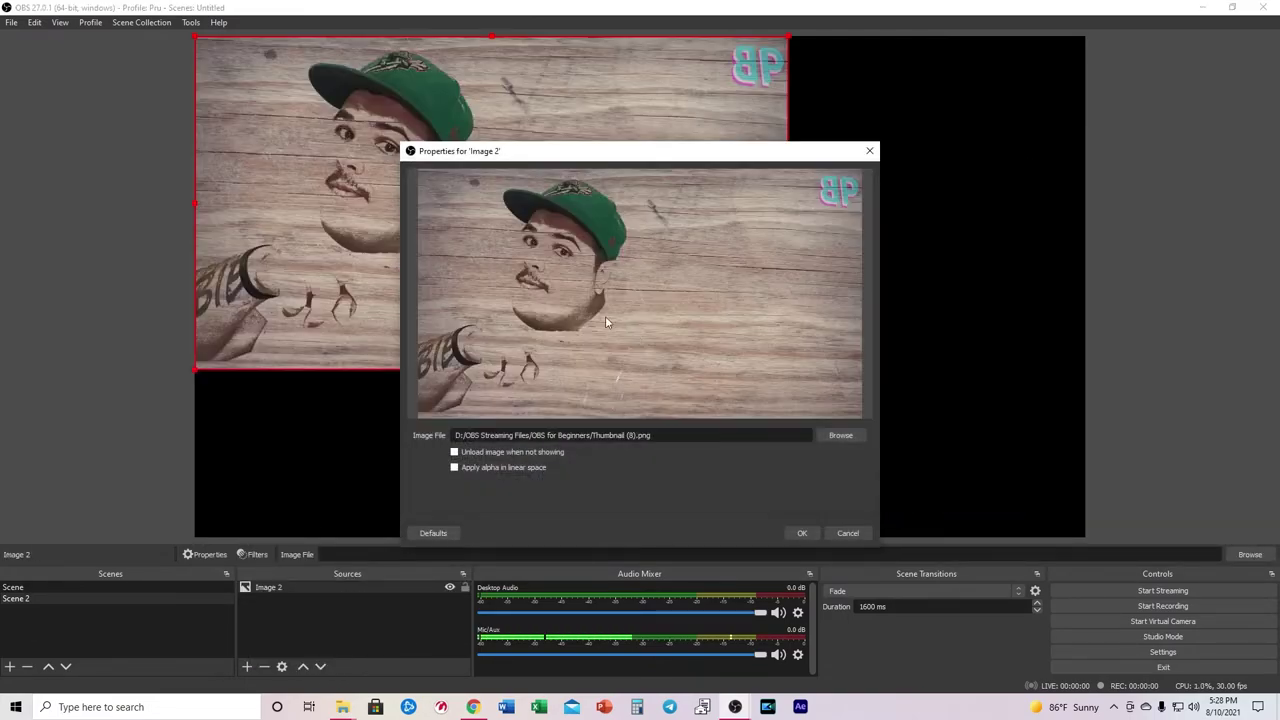
{"action": "left_click", "coordinate": [790, 533]}
Switch back and forth between Scene and Scene 2 to watch how the Fade transition plays.
{"action": "left_click", "coordinate": [106, 588]}
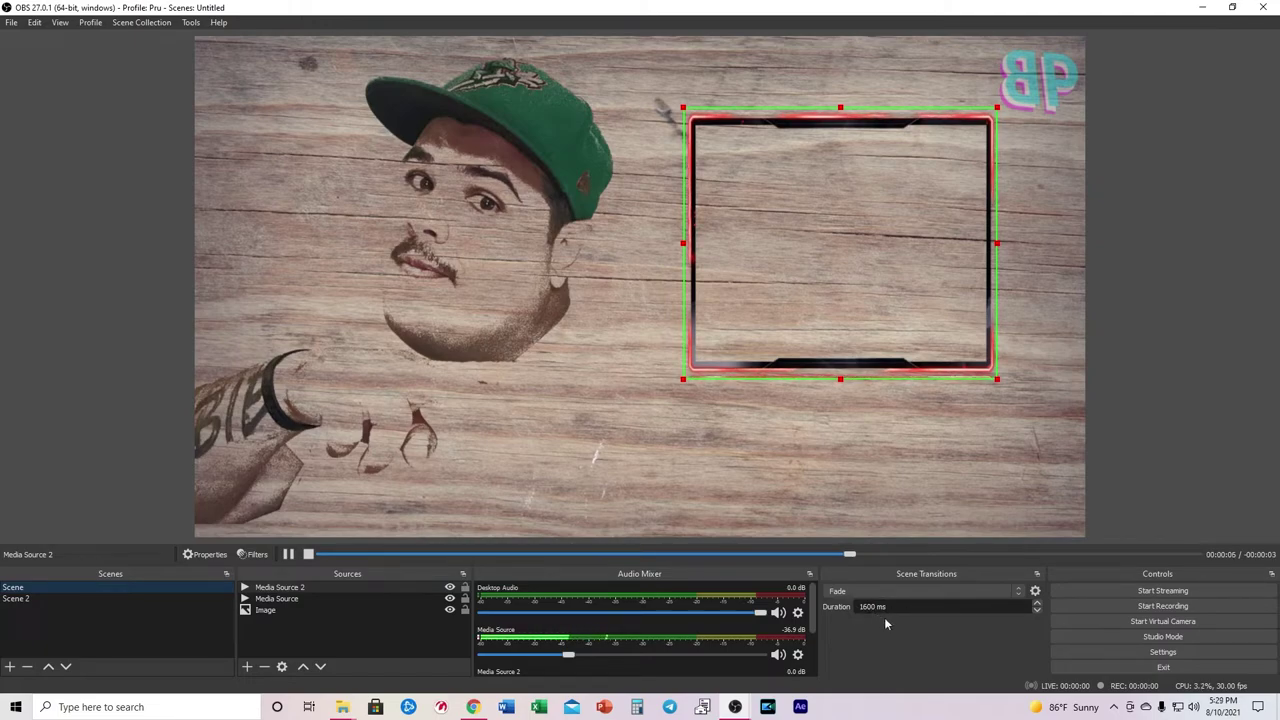
{"action": "left_click", "coordinate": [89, 597]}
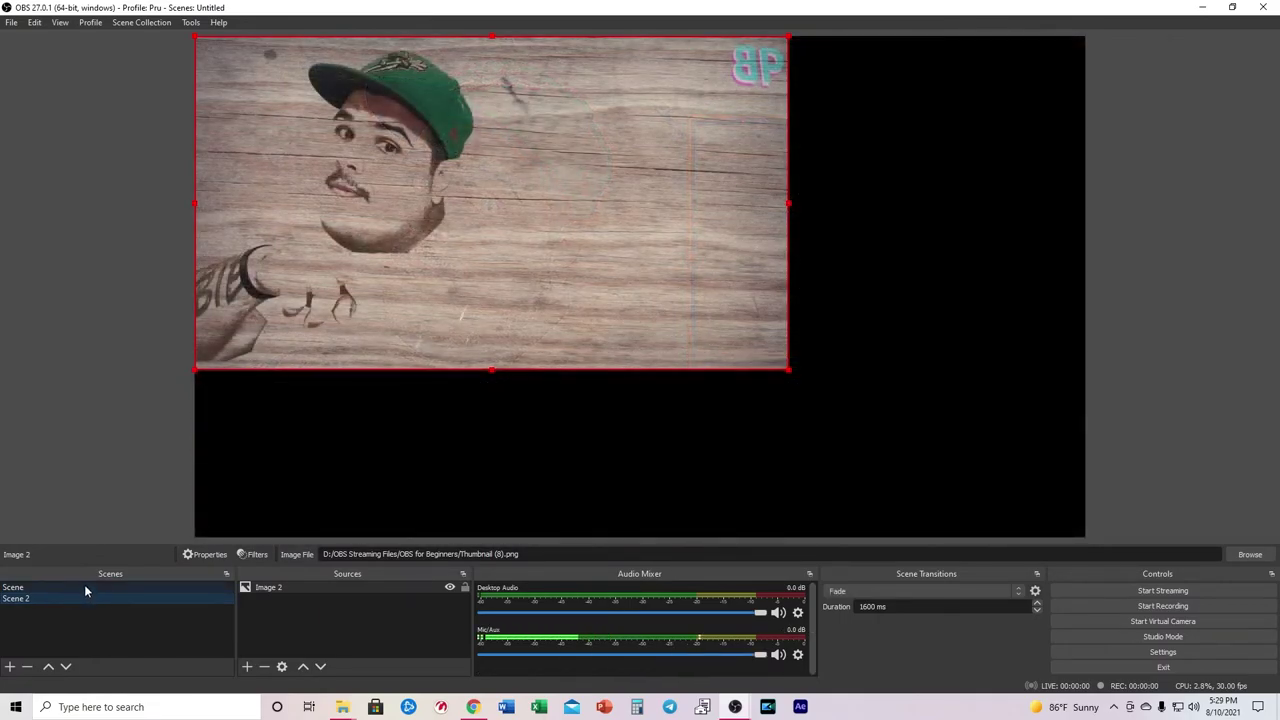
{"action": "left_click", "coordinate": [85, 588]}
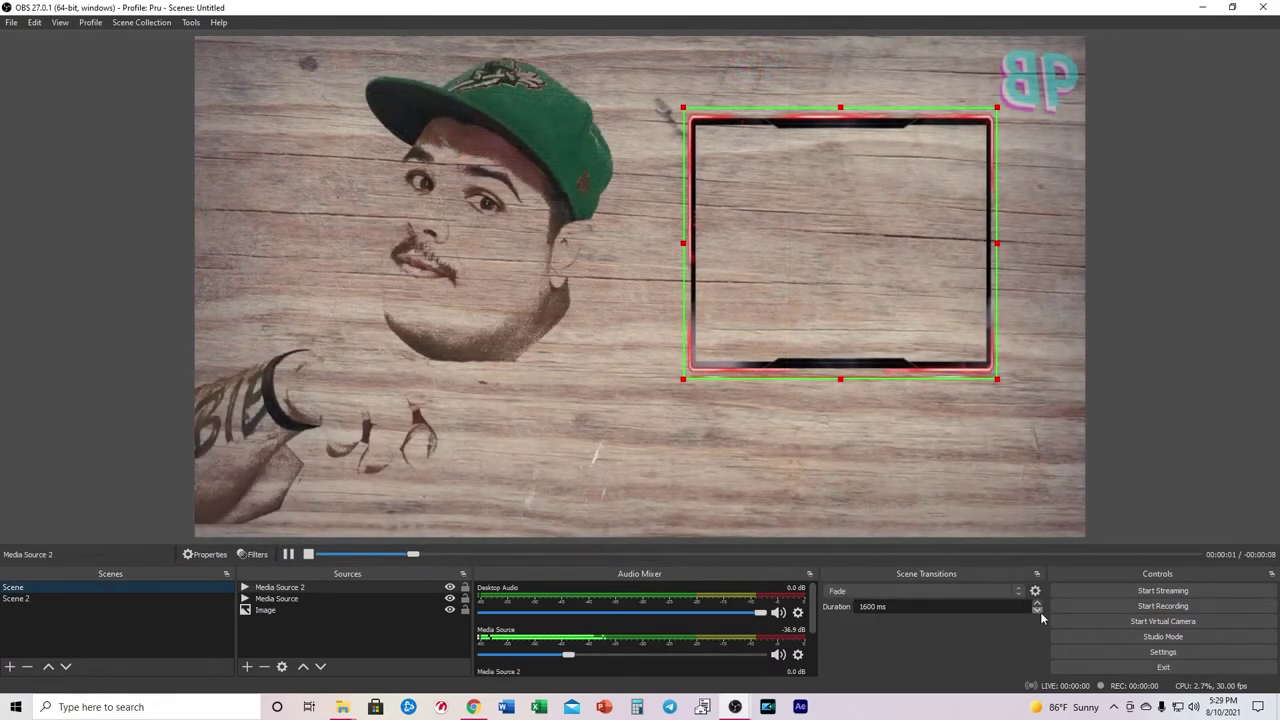
Set the Fade transition's duration to 500 ms and test it by switching to Scene 2 and back to Scene.
{"action": "double_click", "coordinate": [868, 607]}
{"action": "type", "text": "500"}
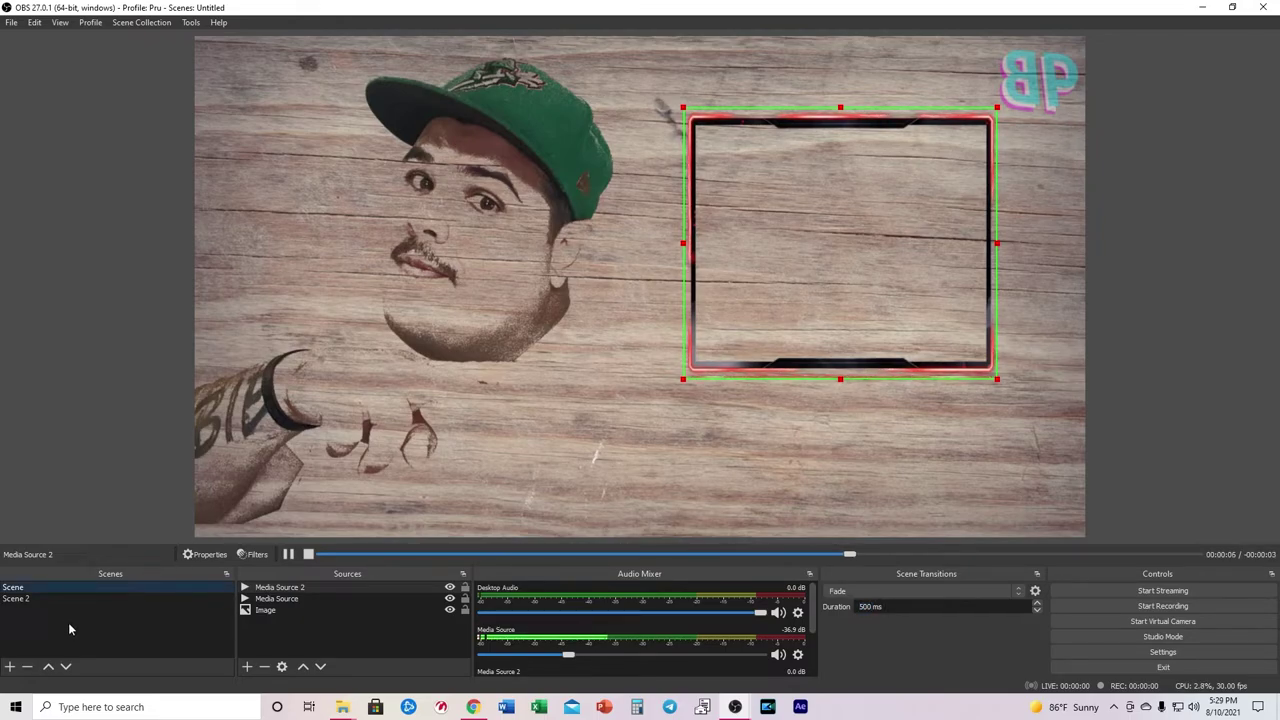
{"action": "left_click", "coordinate": [61, 599]}
{"action": "left_click", "coordinate": [55, 587]}
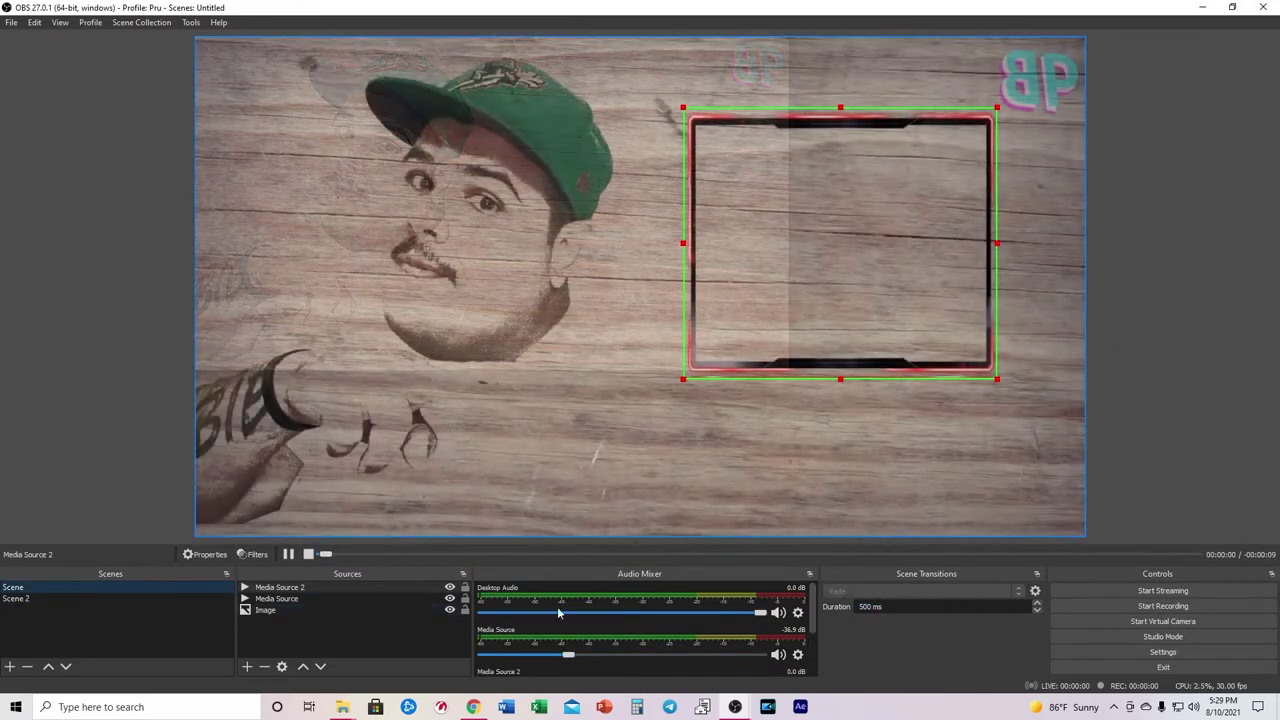
Change the scene transition to Cut and try it by switching to Scene 2 and back to Scene.
{"action": "left_click", "coordinate": [1014, 590]}
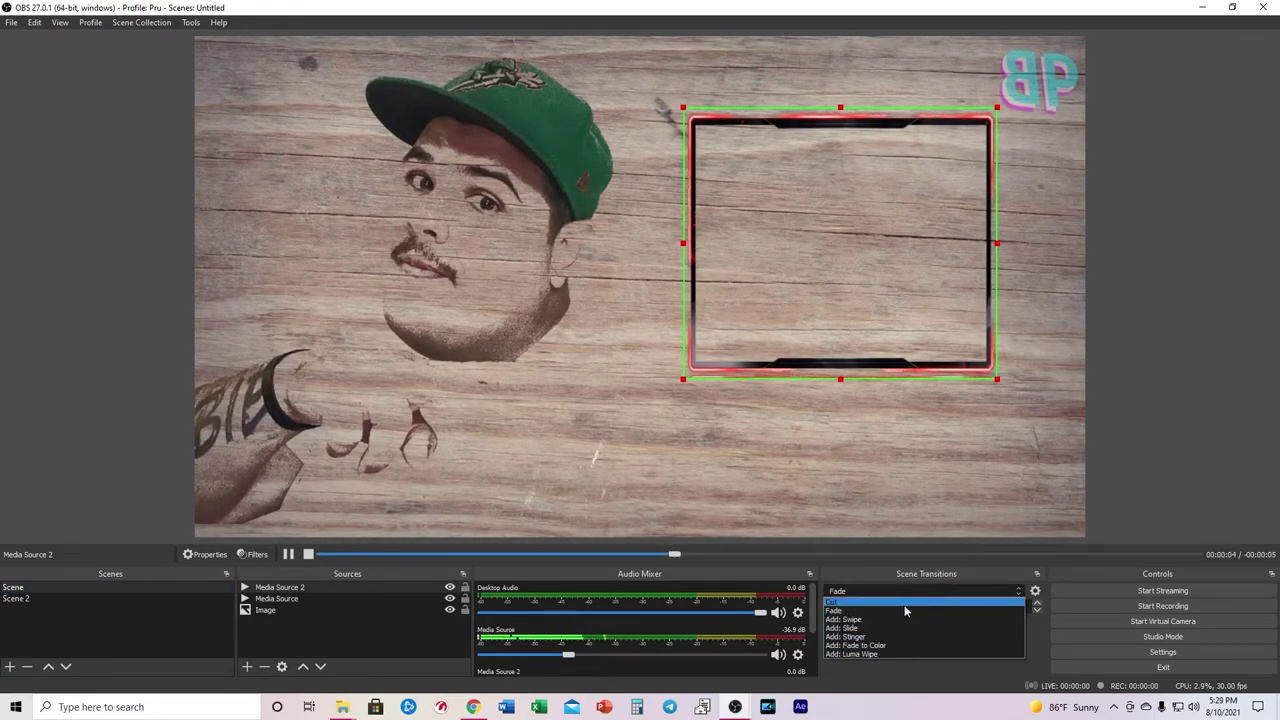
{"action": "left_click", "coordinate": [903, 603]}
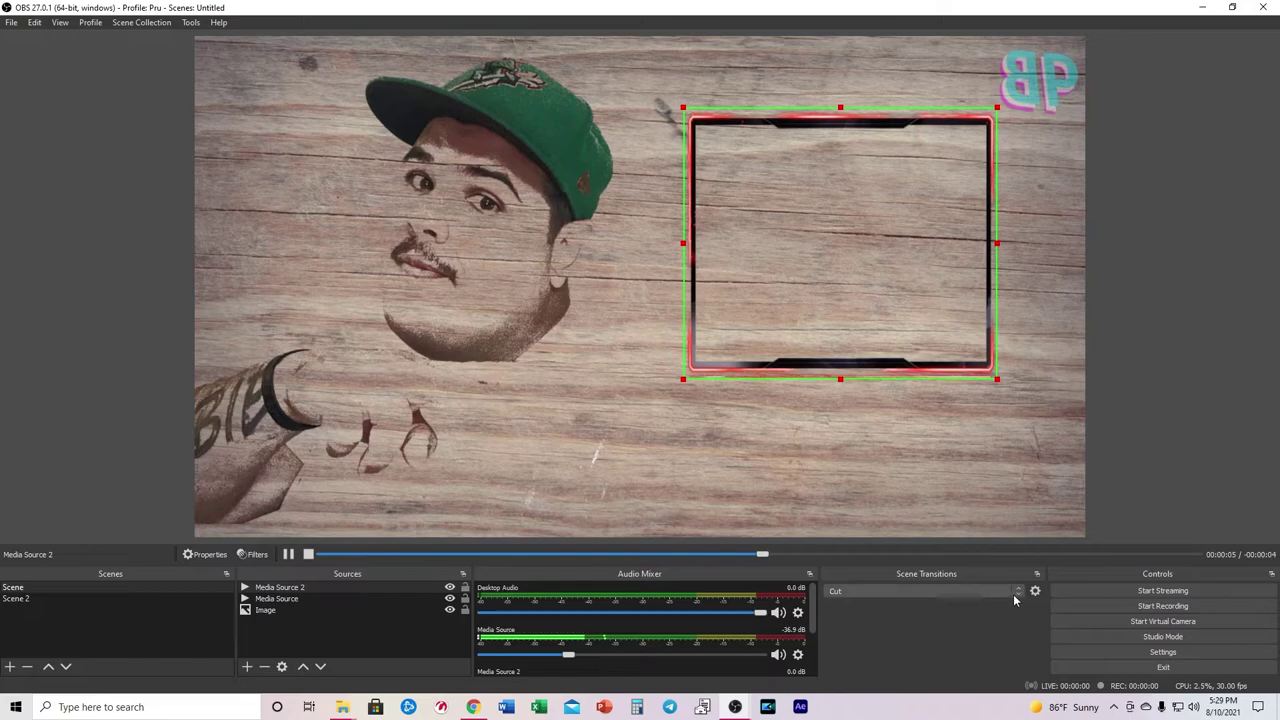
{"action": "left_click", "coordinate": [53, 597]}
{"action": "left_click", "coordinate": [58, 586]}
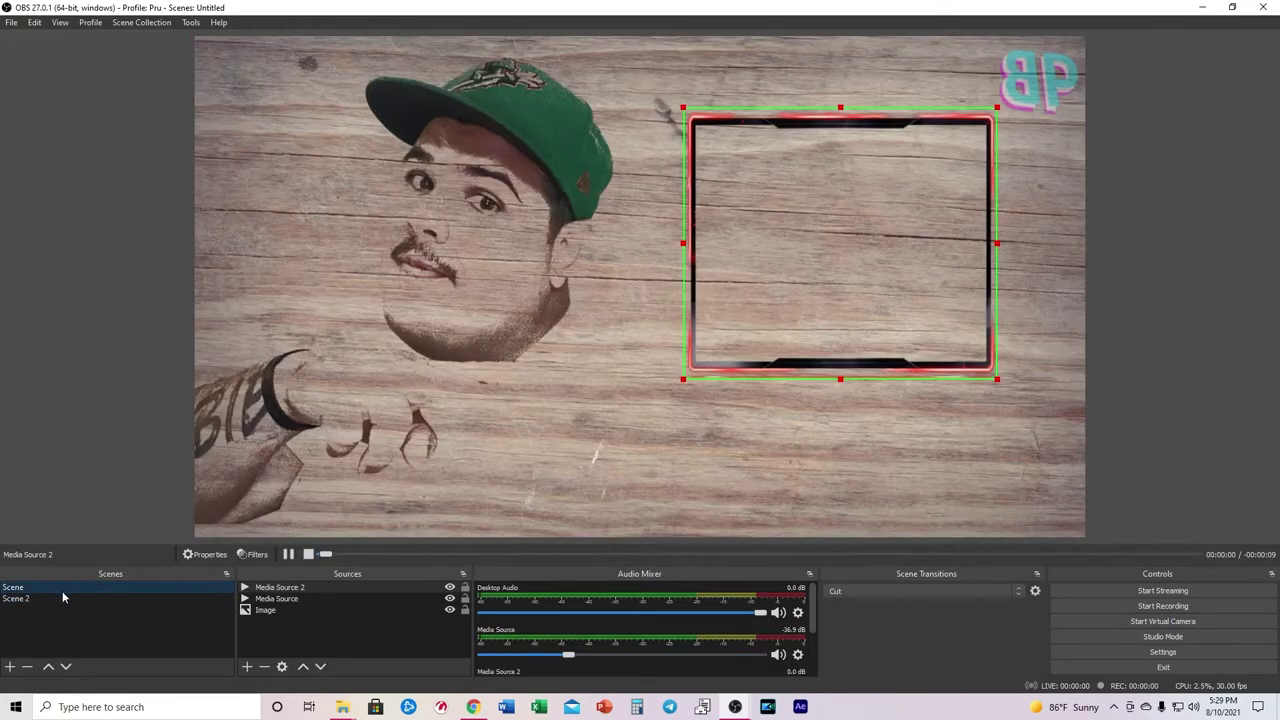
{"action": "left_click", "coordinate": [925, 591]}
{"action": "left_click", "coordinate": [916, 622]}
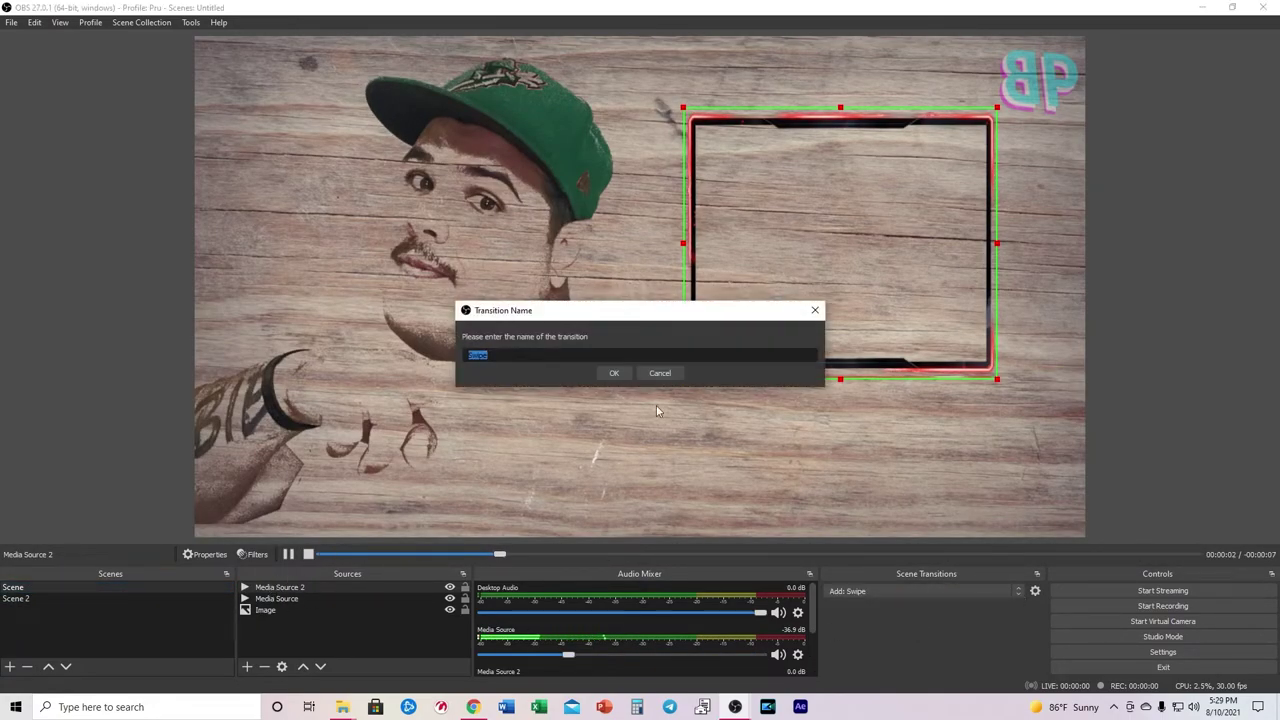
{"action": "left_click", "coordinate": [659, 373]}
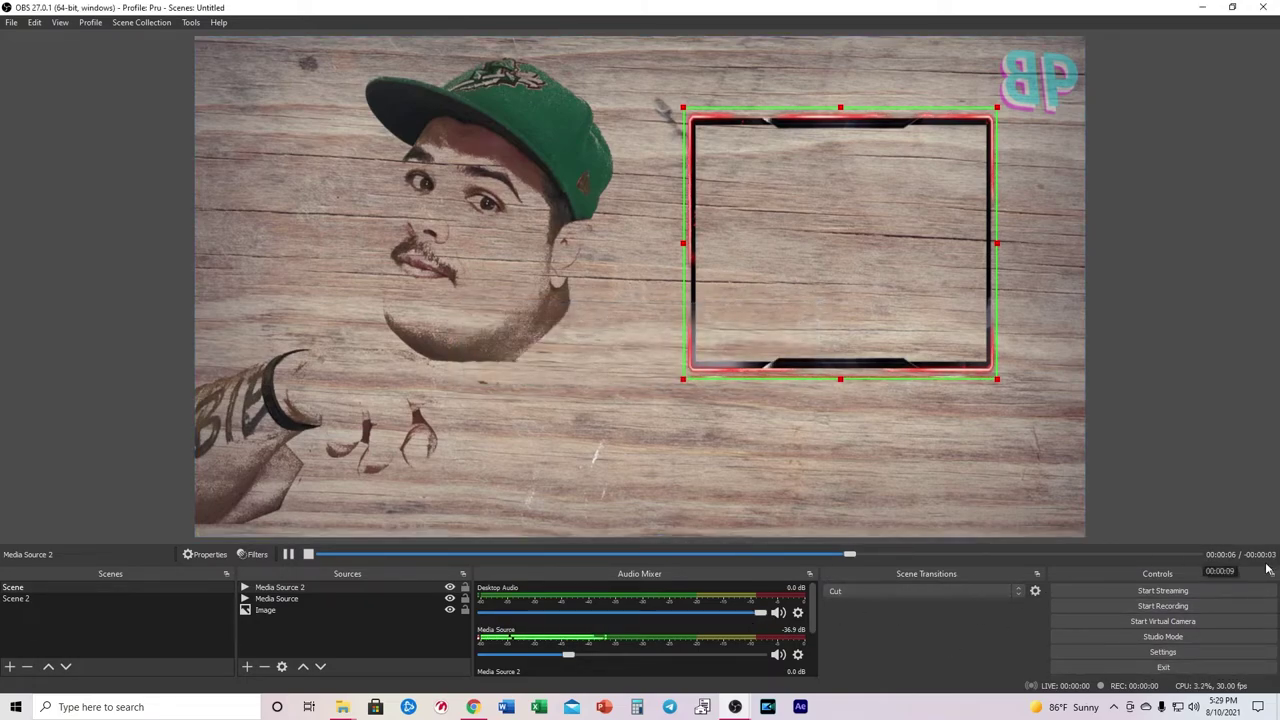
Enable Studio Mode, load Scene 2 into the preview and transition it to the program output.
{"action": "left_click", "coordinate": [1175, 642]}
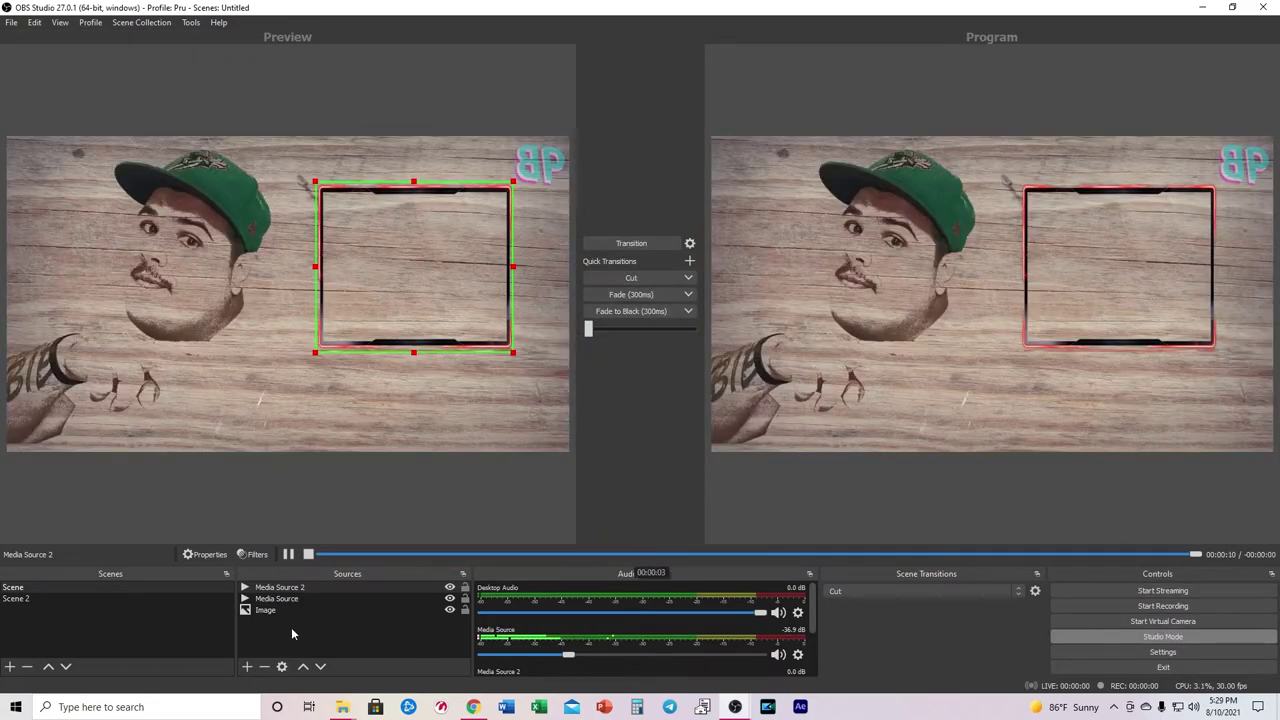
{"action": "left_click", "coordinate": [116, 600]}
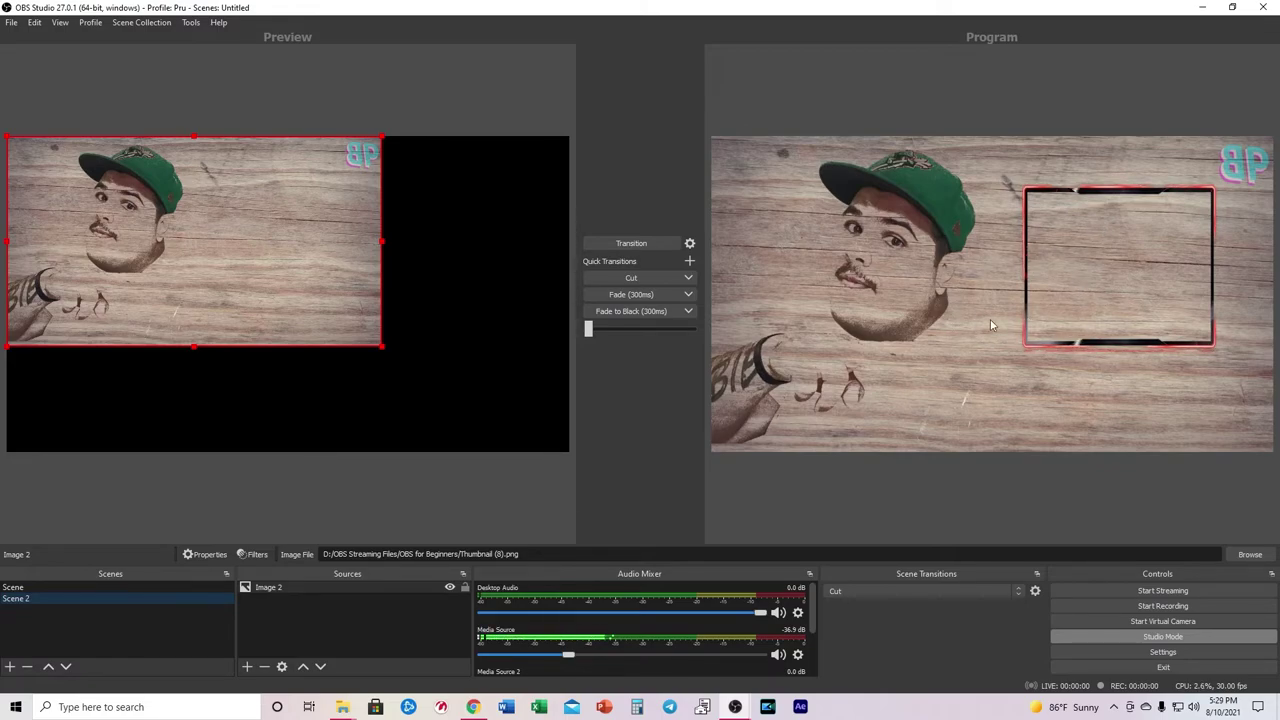
{"action": "left_click", "coordinate": [101, 588]}
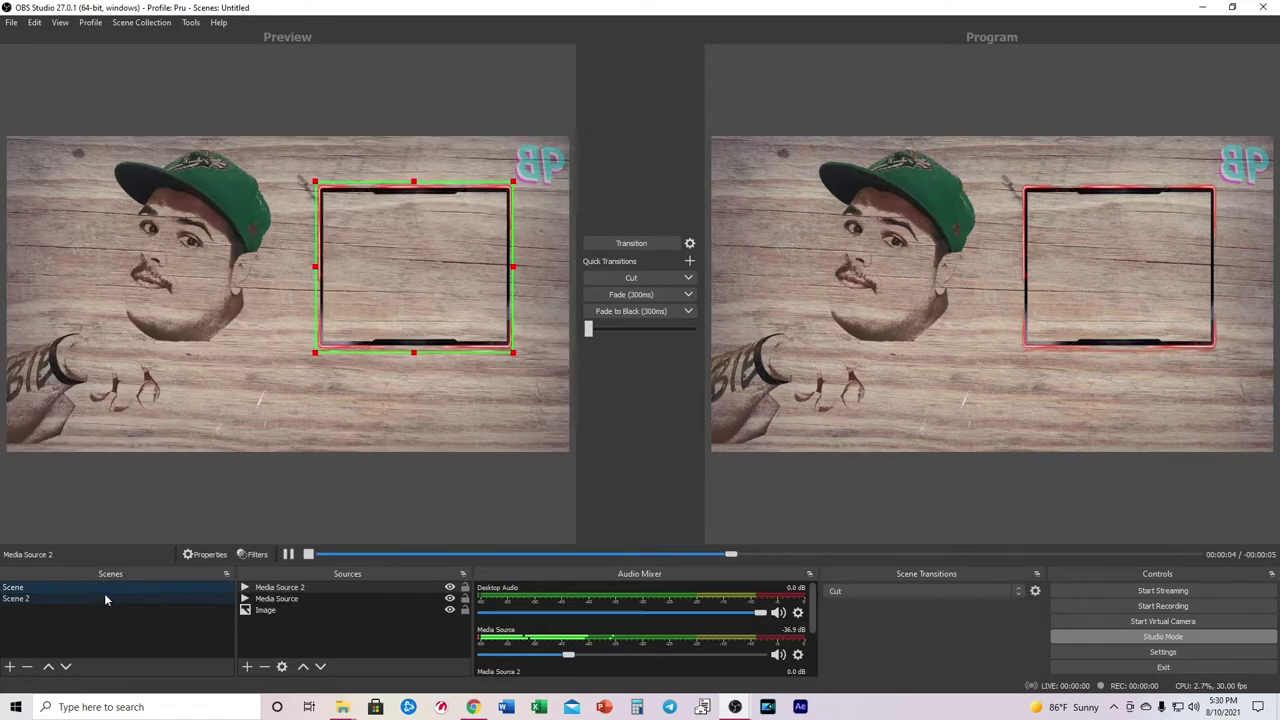
{"action": "left_click", "coordinate": [104, 597]}
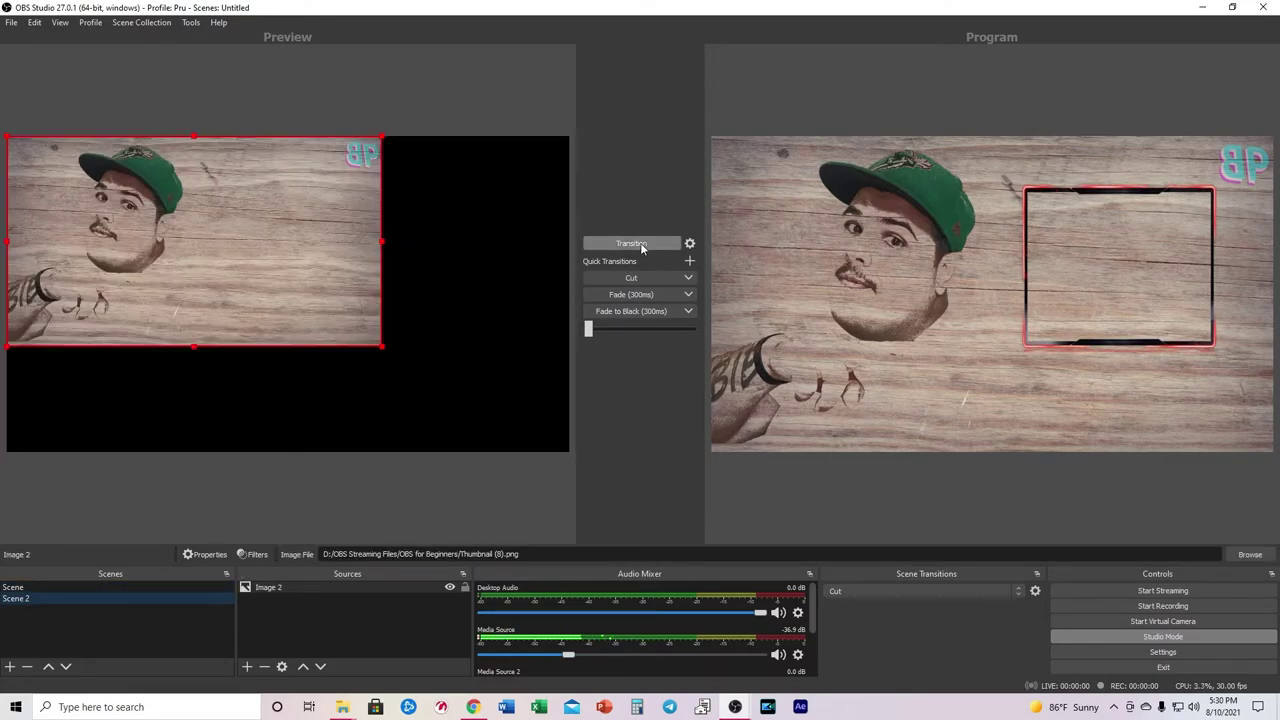
{"action": "left_click", "coordinate": [643, 244]}
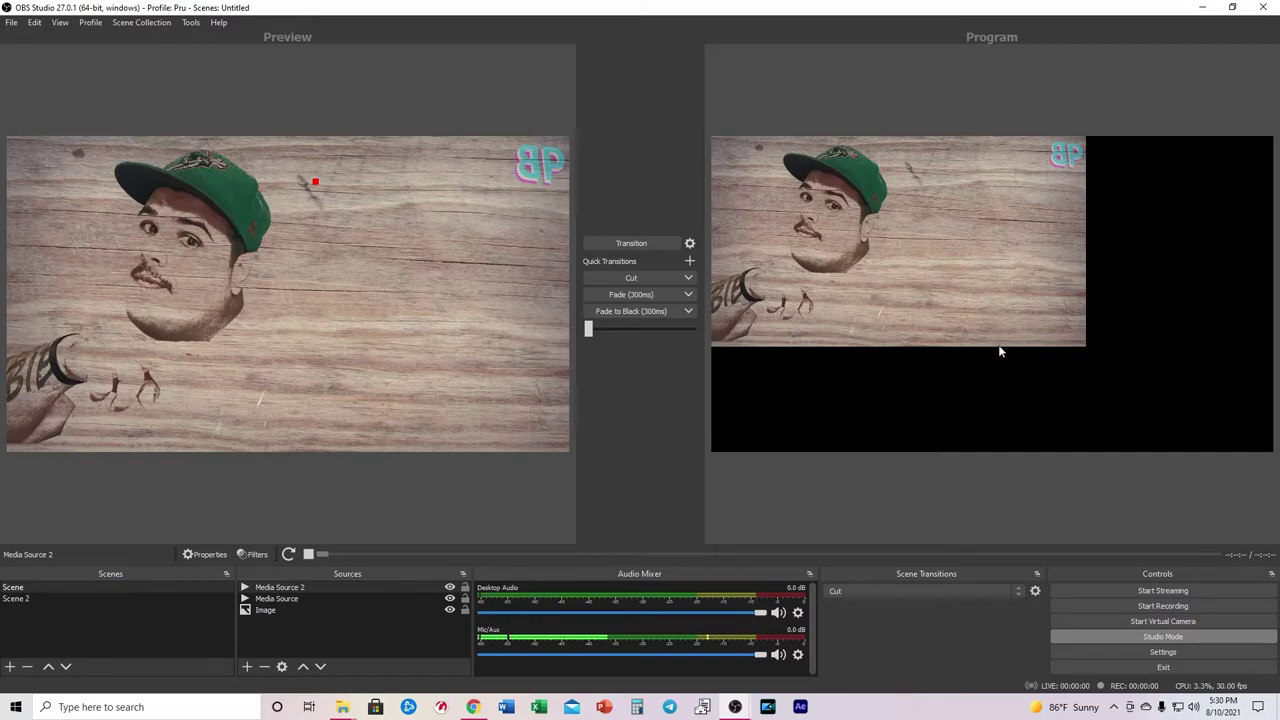
Change the scene transition to Fade and transition Scene from the preview back to the program output.
{"action": "left_click", "coordinate": [1017, 589]}
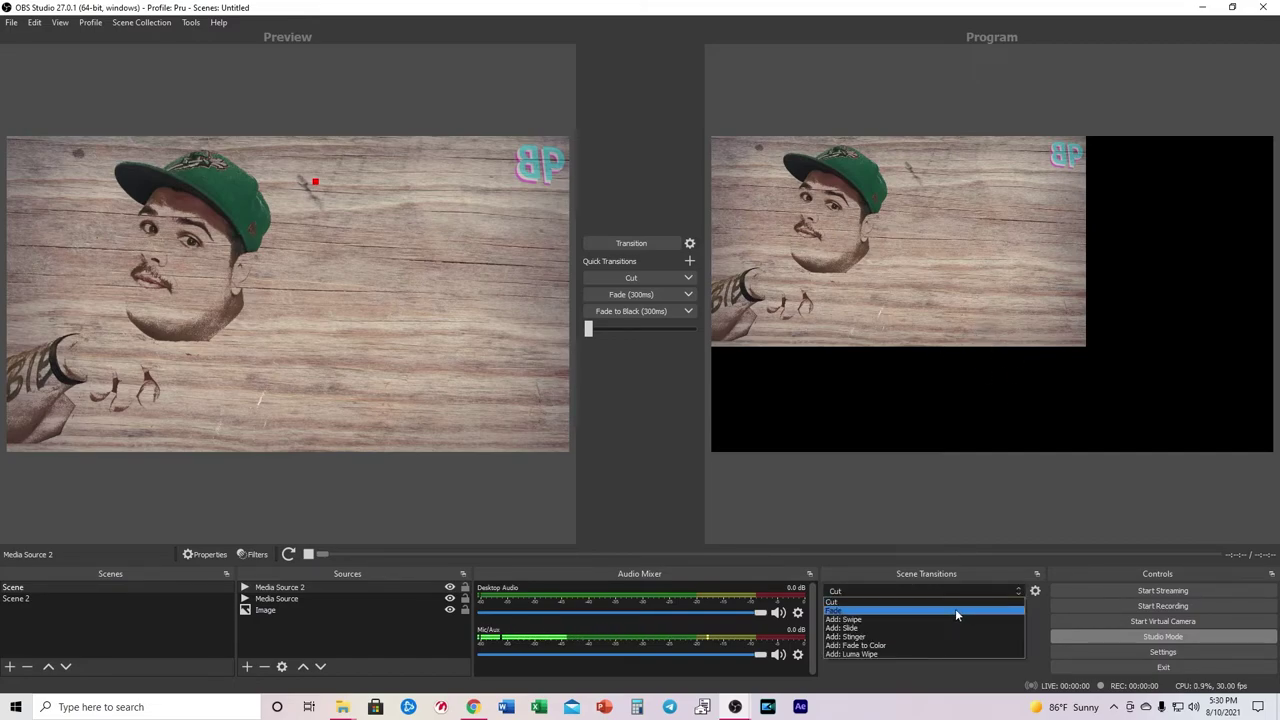
{"action": "left_click", "coordinate": [955, 610]}
{"action": "left_click", "coordinate": [625, 244]}
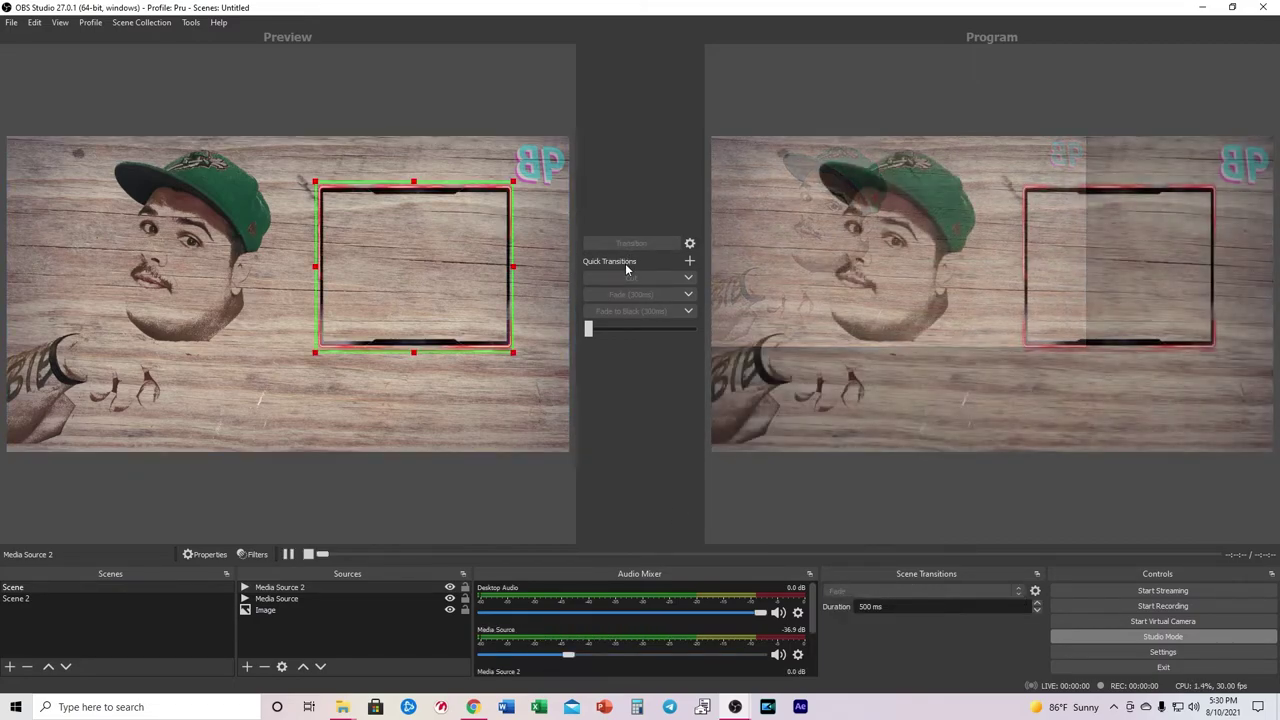
Set the streaming service to YouTube - RTMPS in the Stream settings, leave the stream key empty and confirm the settings.
{"action": "left_click", "coordinate": [1163, 652]}
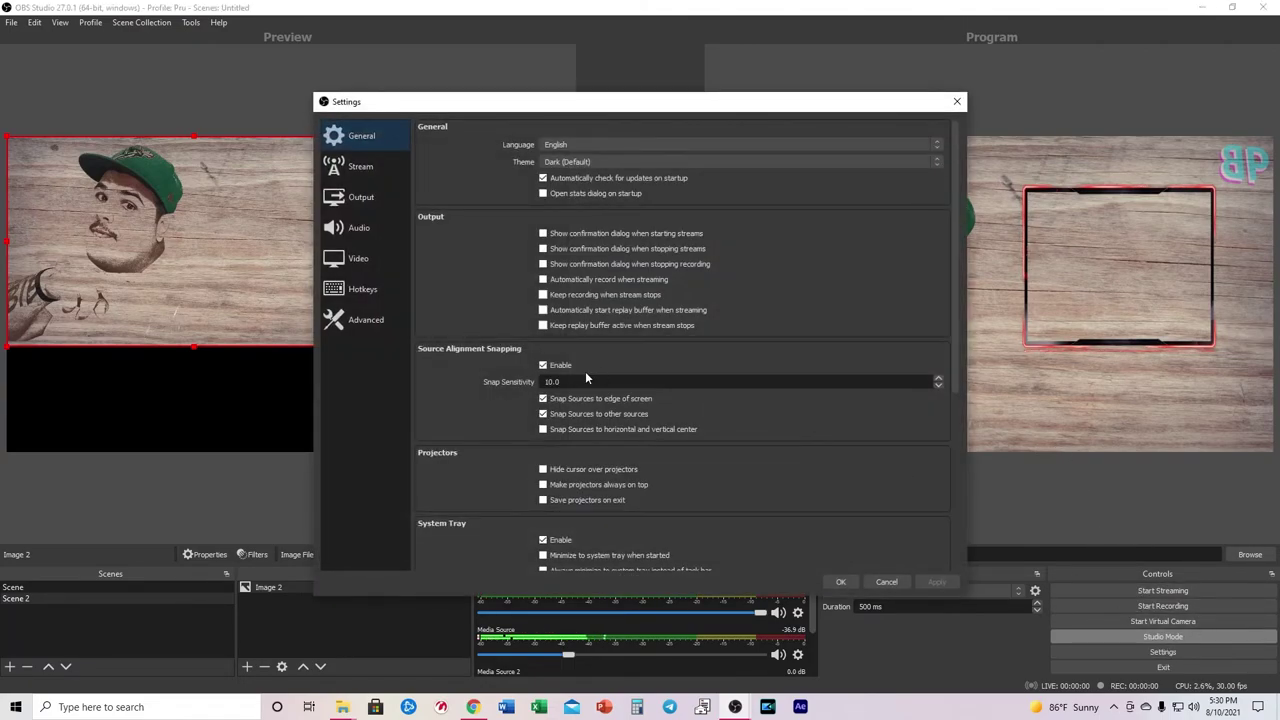
{"action": "left_click_drag", "start_coordinate": [494, 110], "coordinate": [489, 63]}
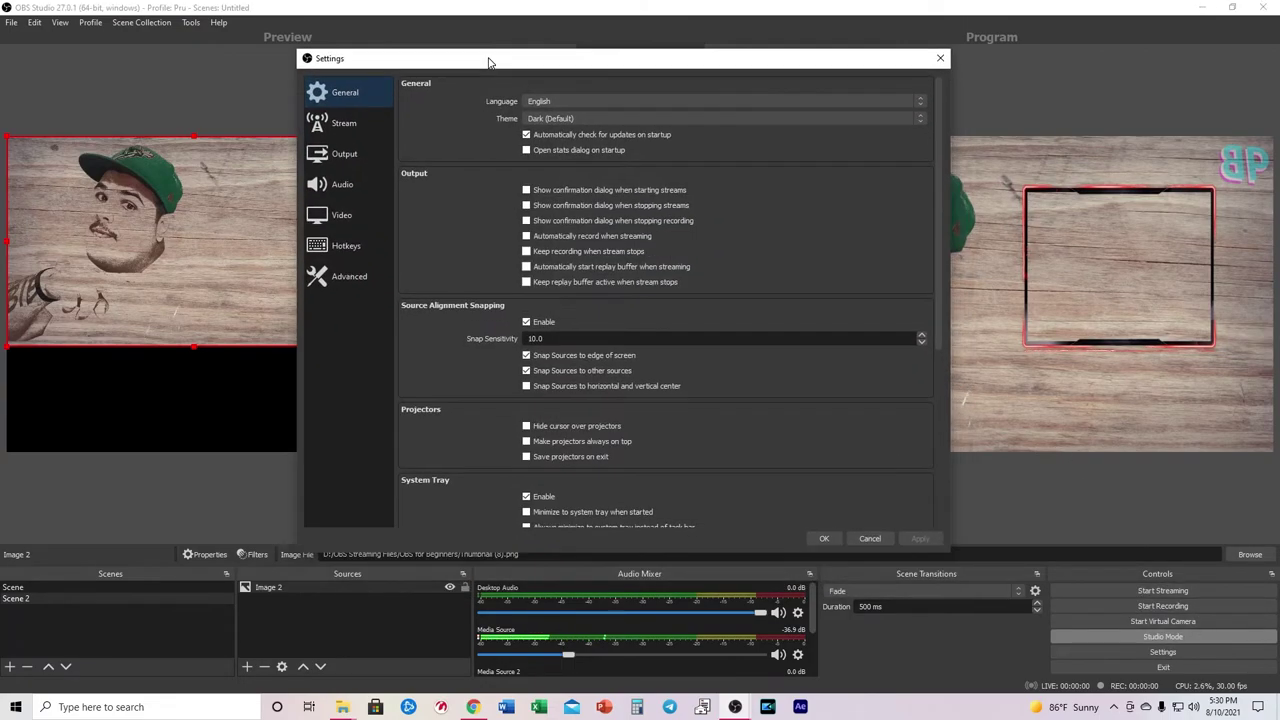
{"action": "left_click", "coordinate": [351, 126]}
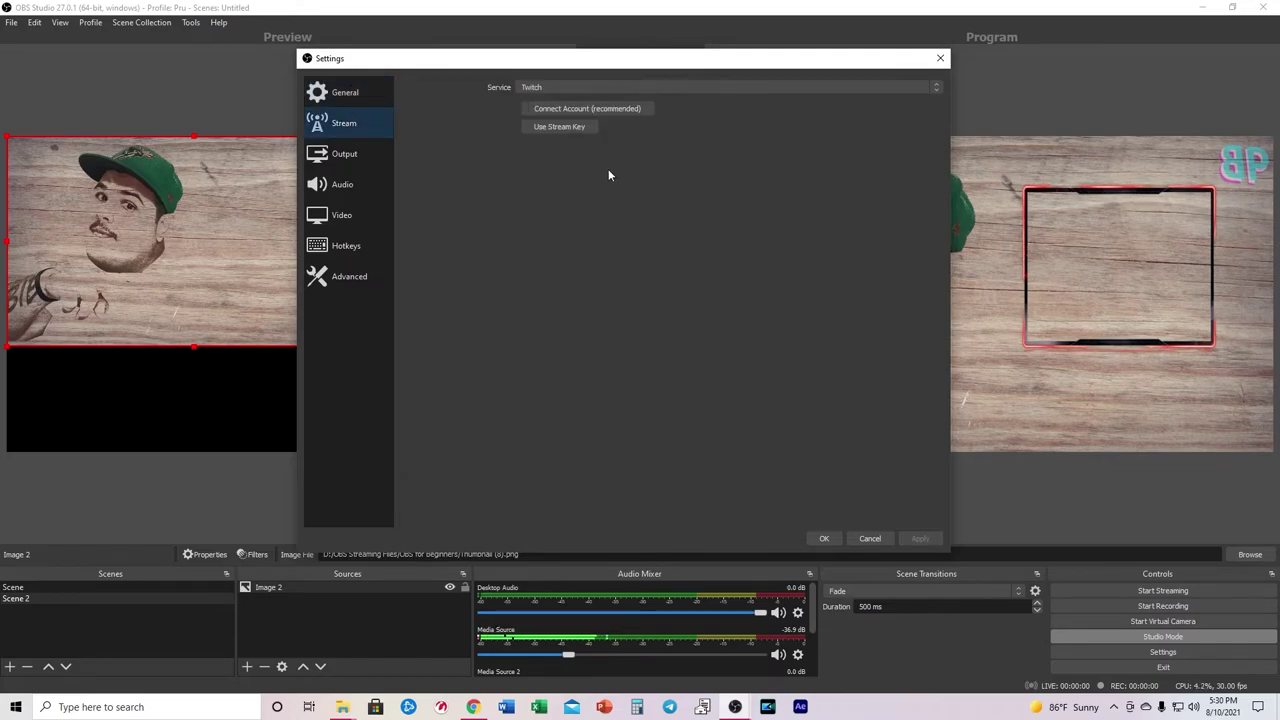
{"action": "left_click", "coordinate": [840, 93]}
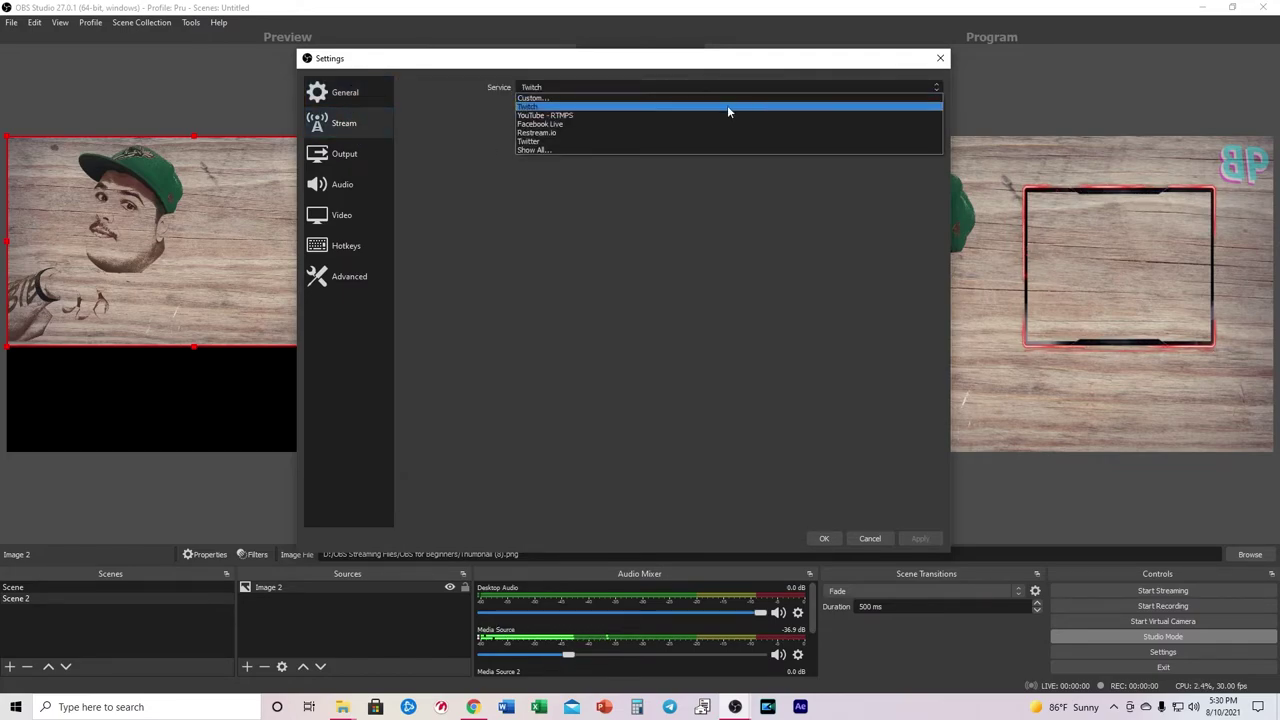
{"action": "left_click", "coordinate": [714, 114]}
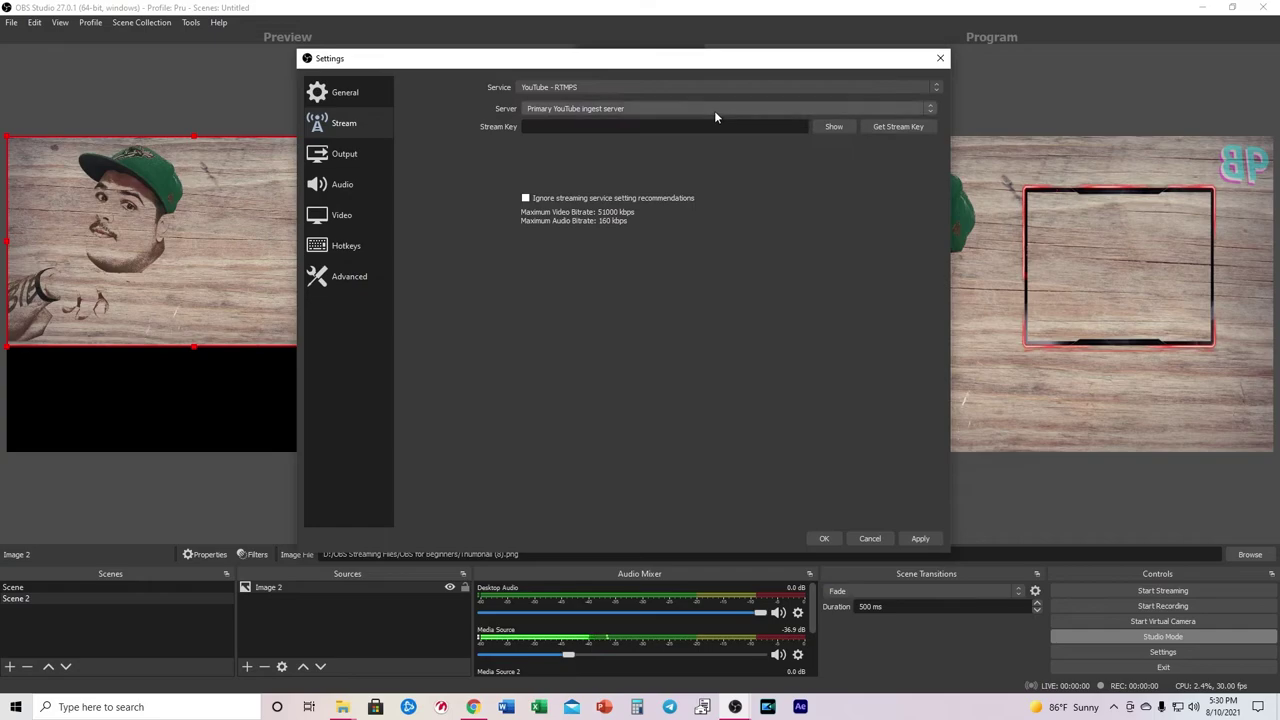
{"action": "left_click", "coordinate": [776, 91]}
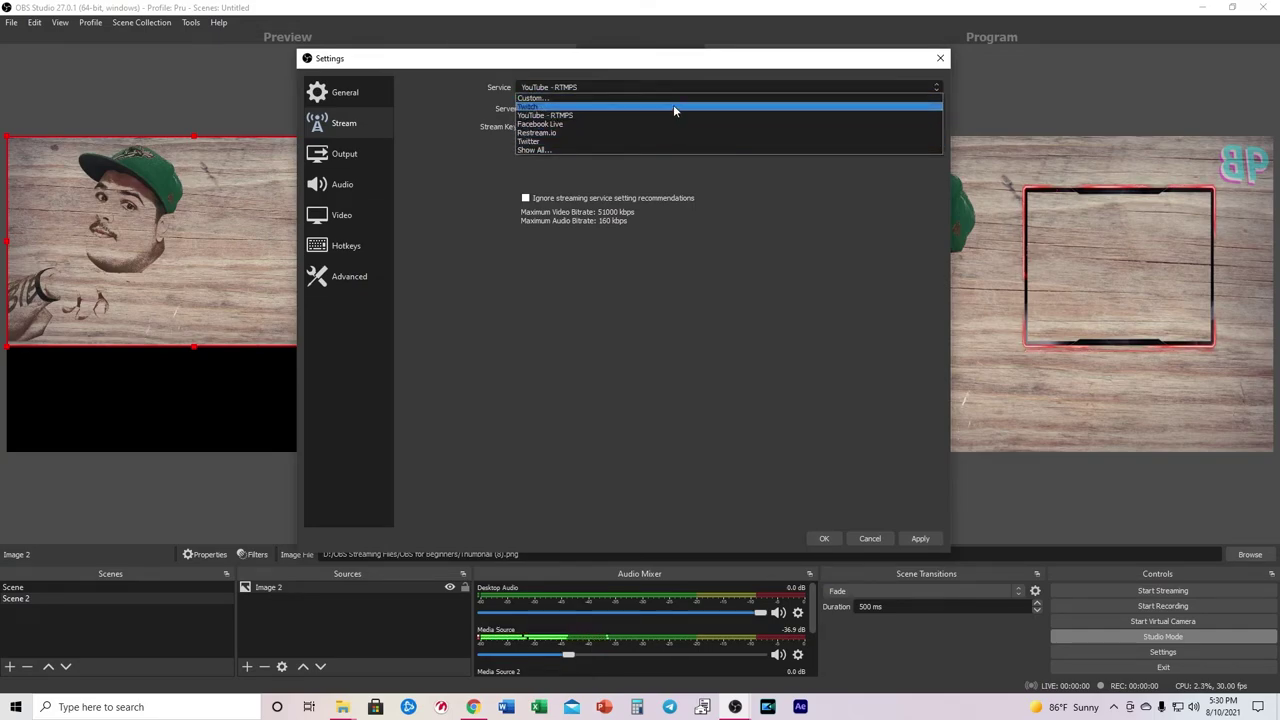
{"action": "left_click", "coordinate": [673, 107]}
{"action": "left_click", "coordinate": [618, 87]}
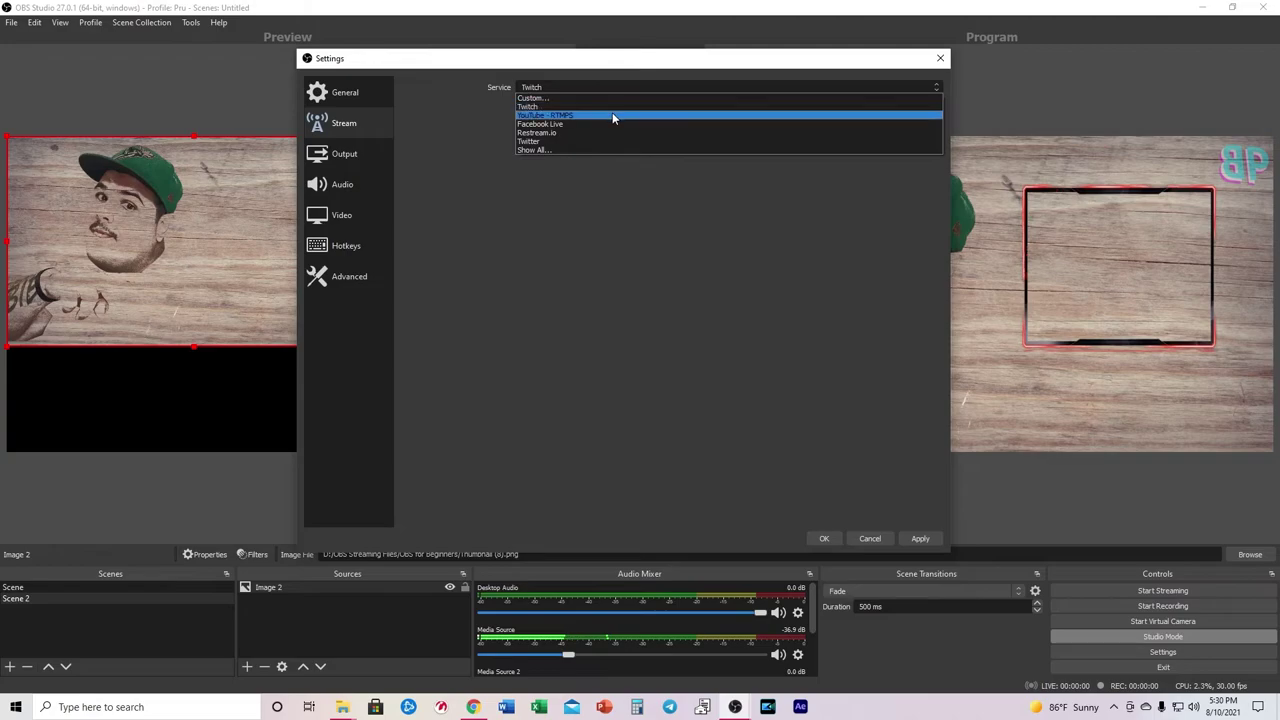
{"action": "left_click", "coordinate": [612, 117]}
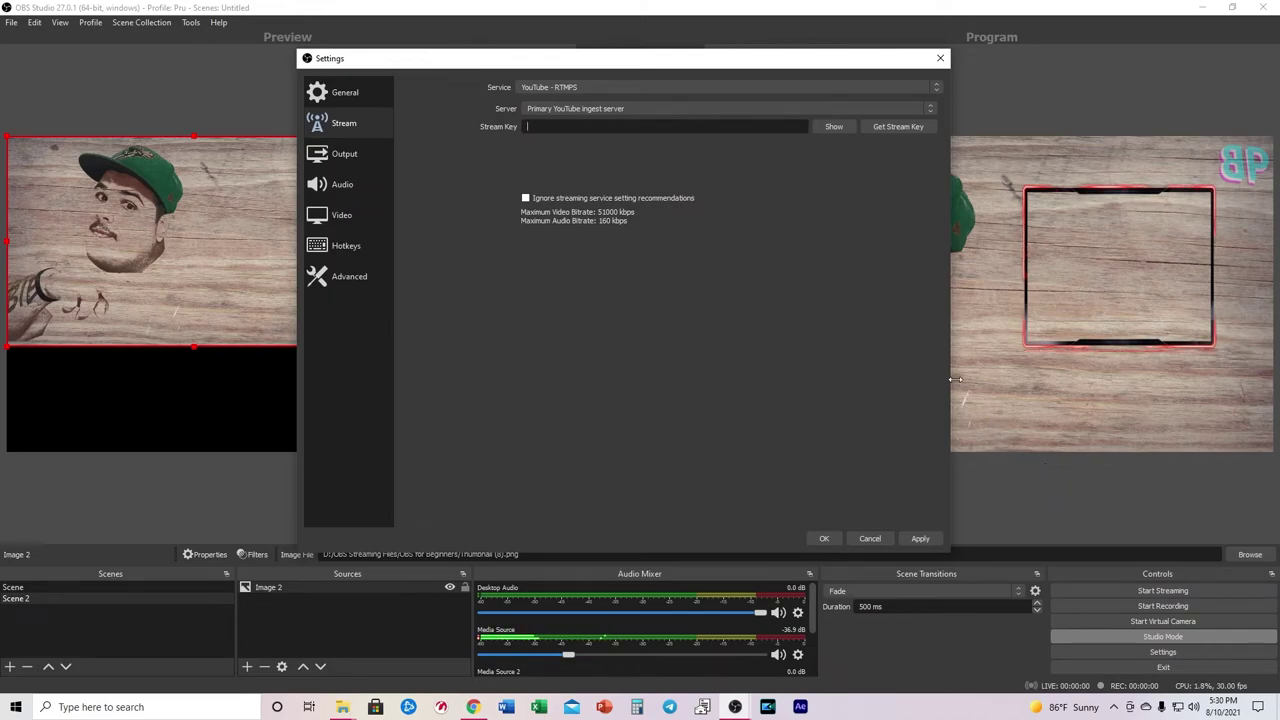
{"action": "left_click", "coordinate": [893, 89]}
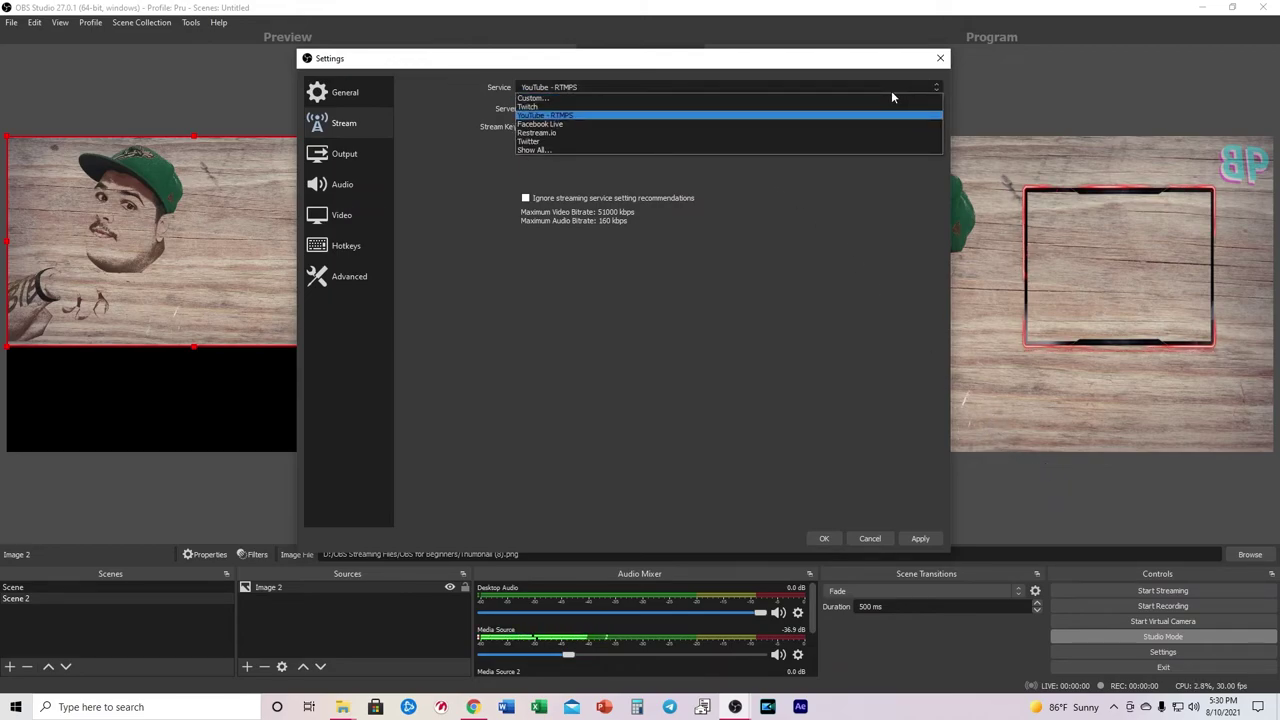
{"action": "left_click", "coordinate": [884, 87]}
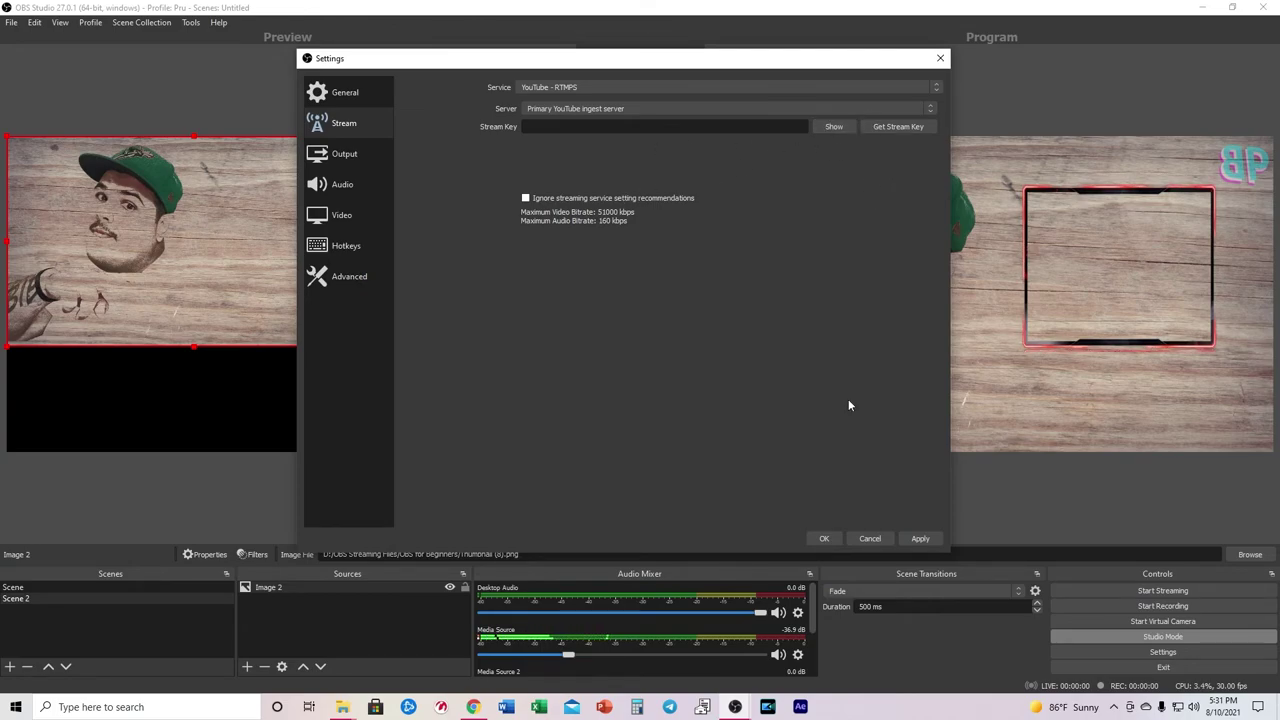
{"action": "left_click", "coordinate": [824, 539]}
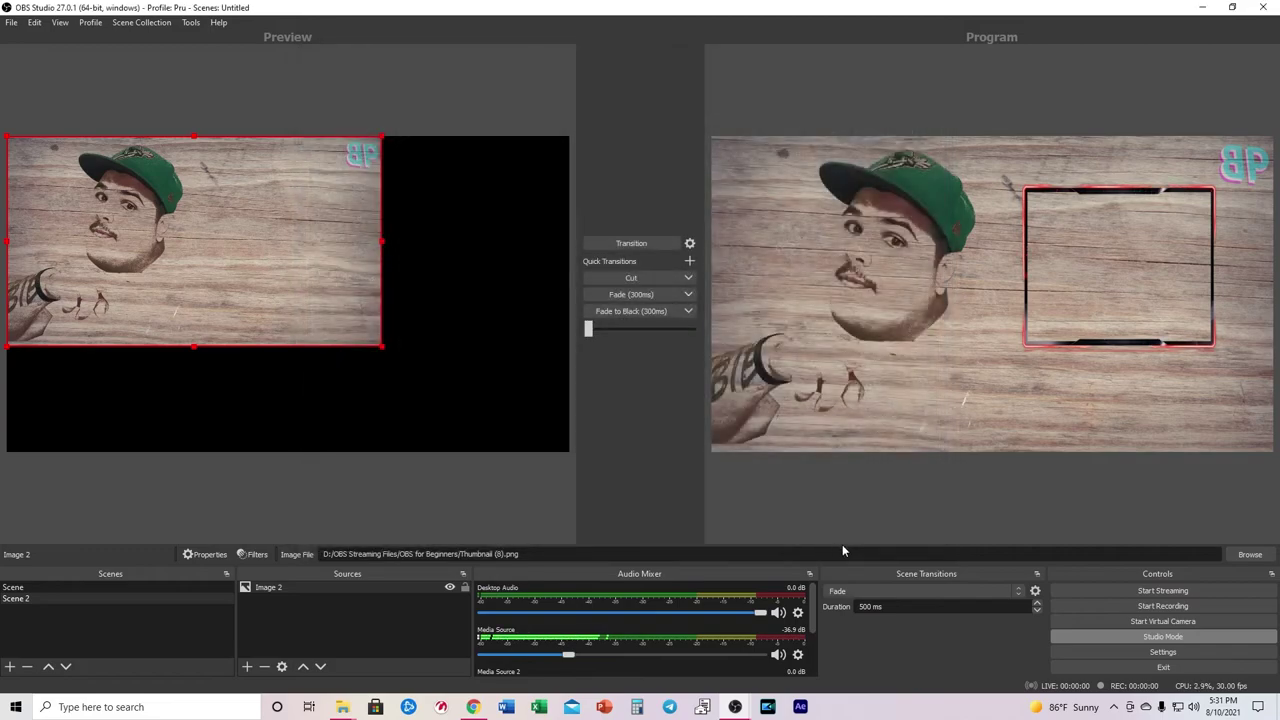
Reopen the settings and look through the Stream, Output, Audio, Video, Hotkeys and Advanced categories.
{"action": "left_click", "coordinate": [1161, 652]}
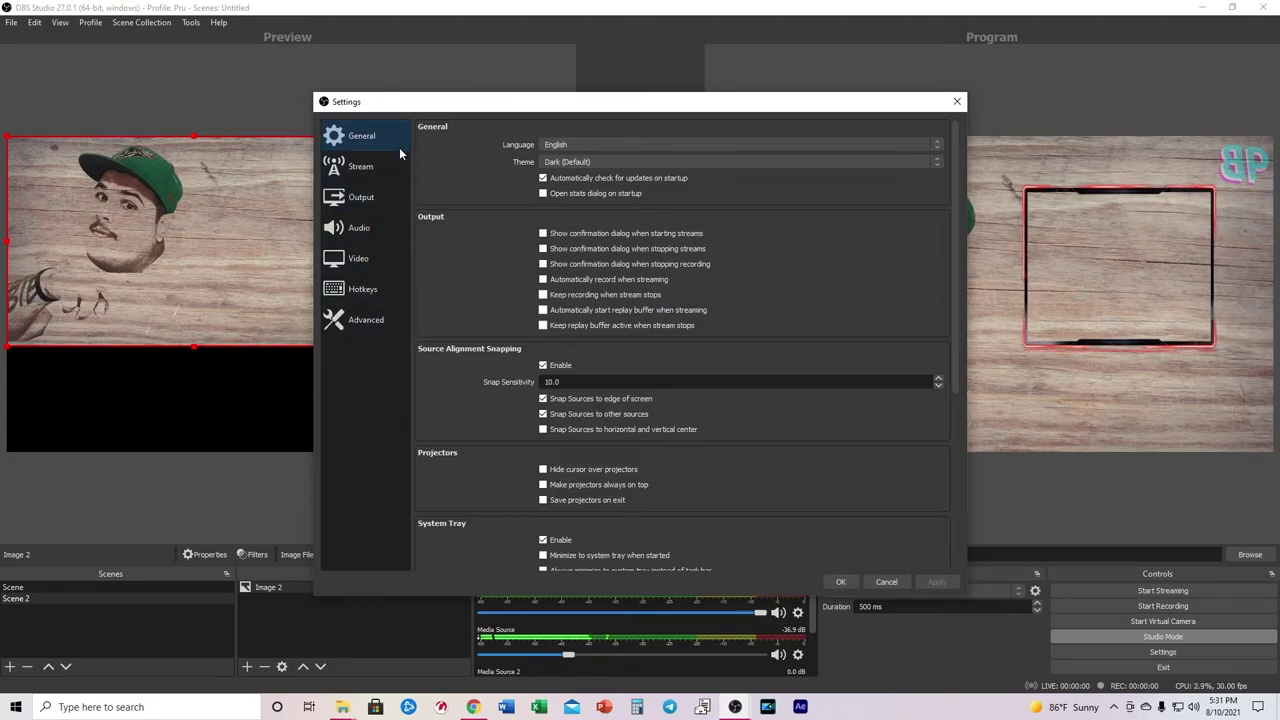
{"action": "left_click", "coordinate": [376, 169]}
{"action": "left_click", "coordinate": [371, 200]}
{"action": "left_click", "coordinate": [368, 230]}
{"action": "left_click", "coordinate": [370, 258]}
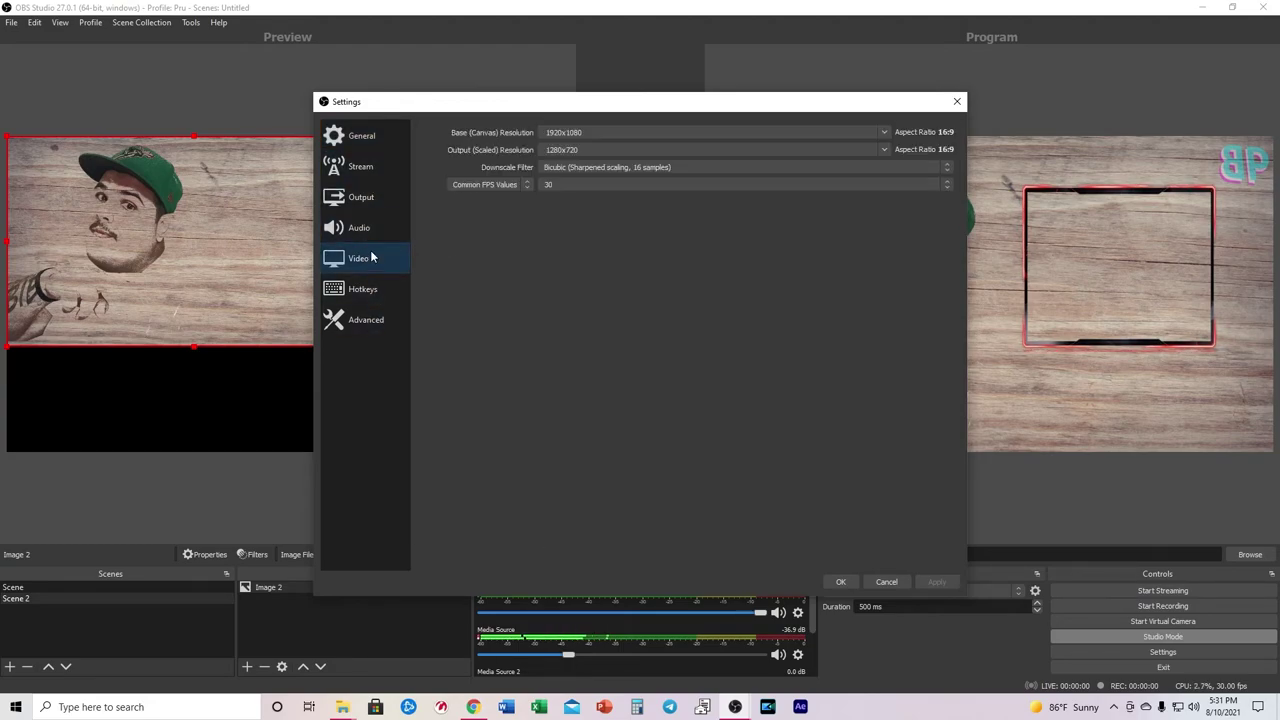
{"action": "left_click", "coordinate": [370, 290]}
{"action": "left_click", "coordinate": [368, 324]}
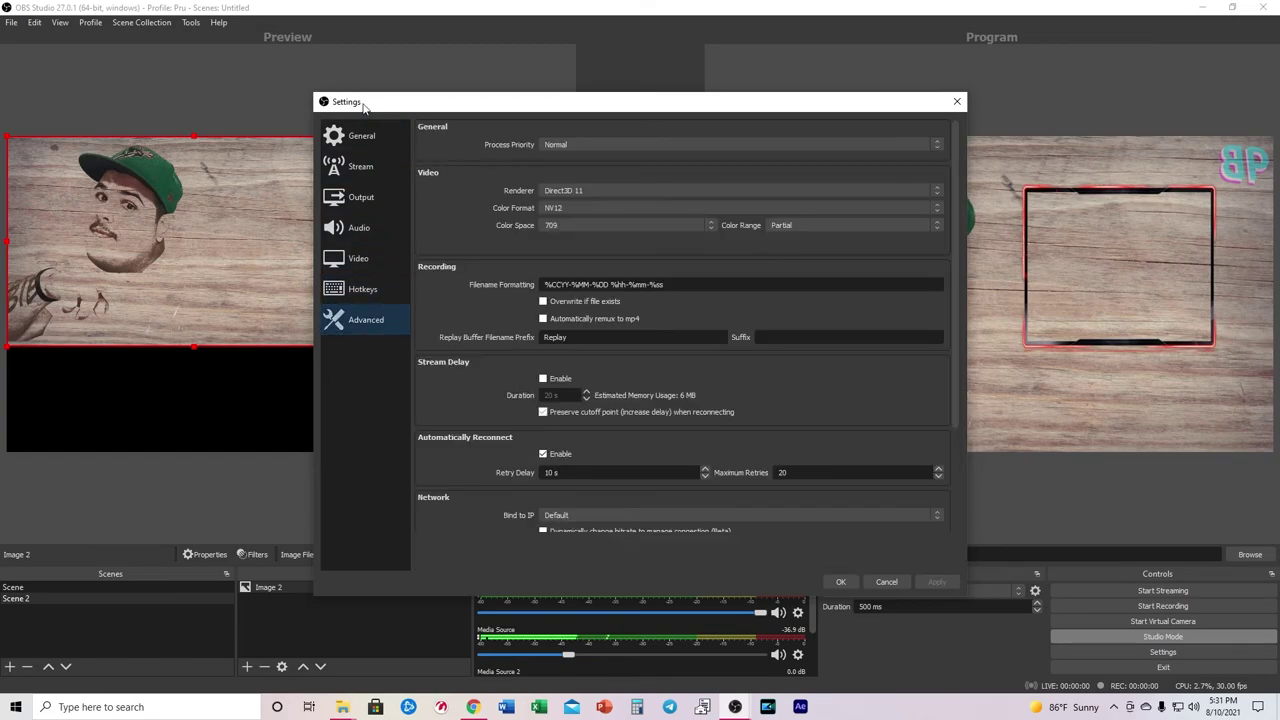
Review the General, Output, Audio, Hotkeys, Advanced and Video settings once more, and close the settings without changes.
{"action": "left_click", "coordinate": [366, 146]}
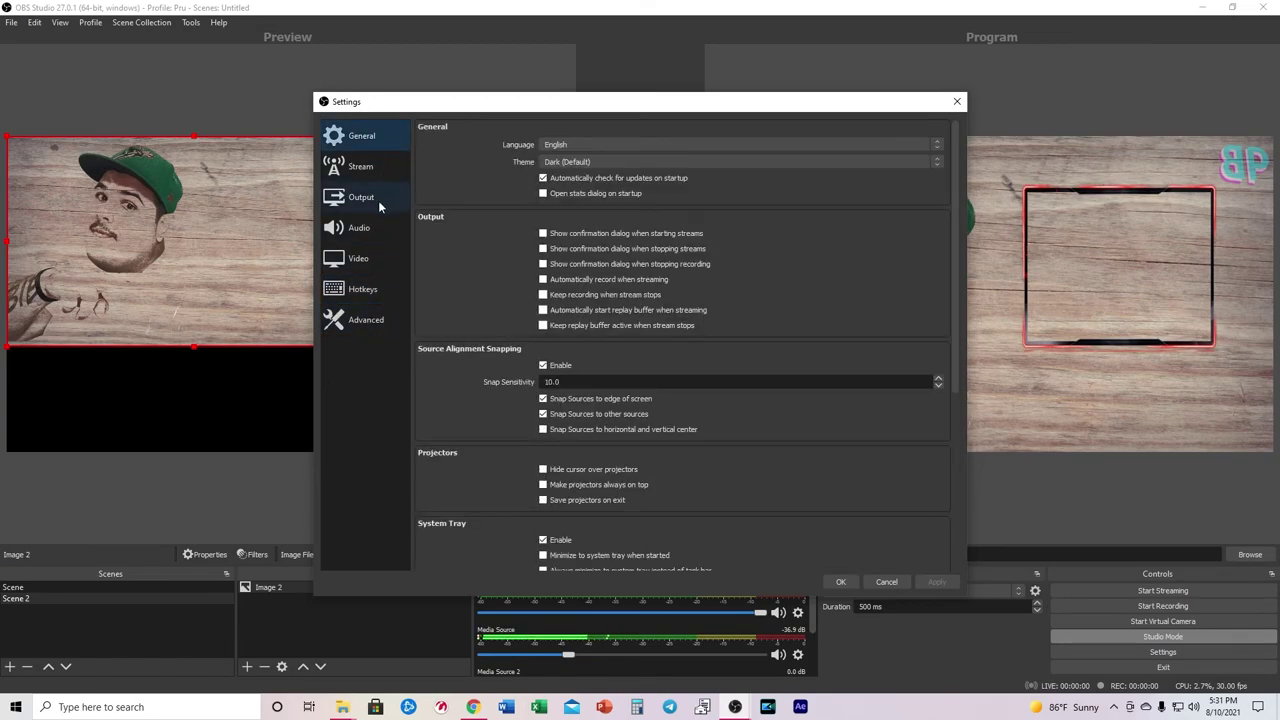
{"action": "left_click", "coordinate": [379, 206]}
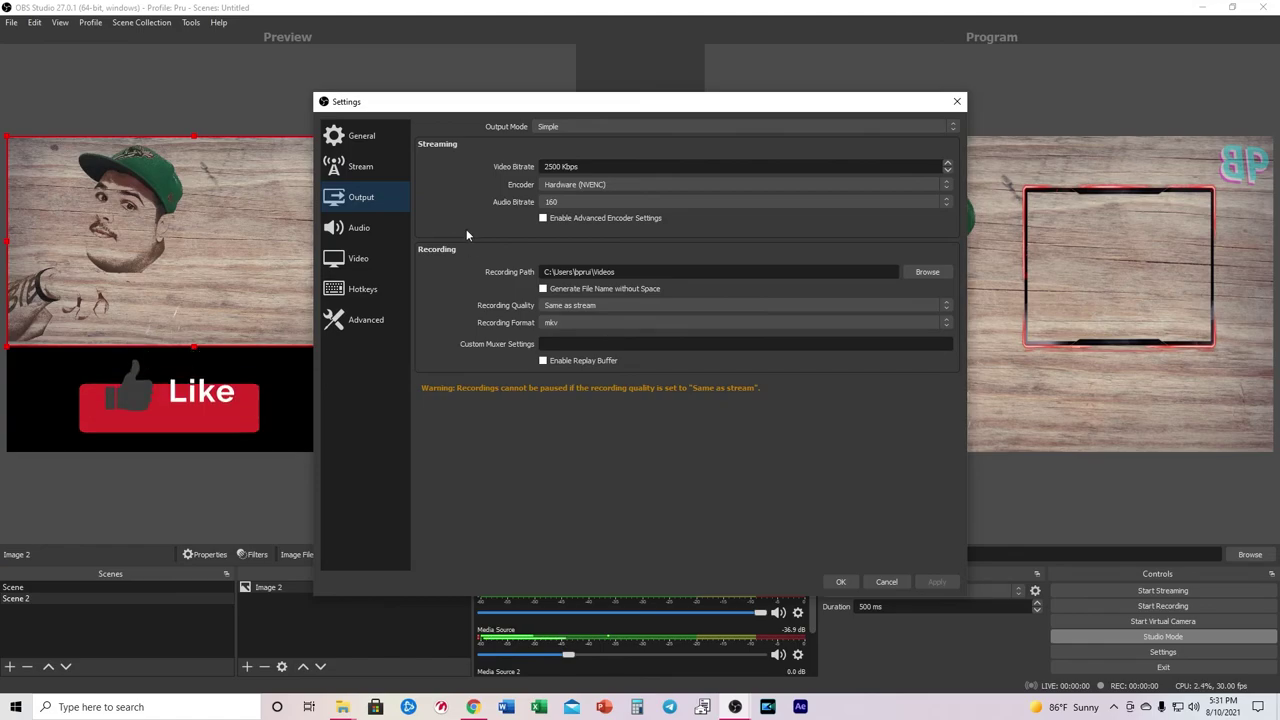
{"action": "left_click", "coordinate": [383, 234]}
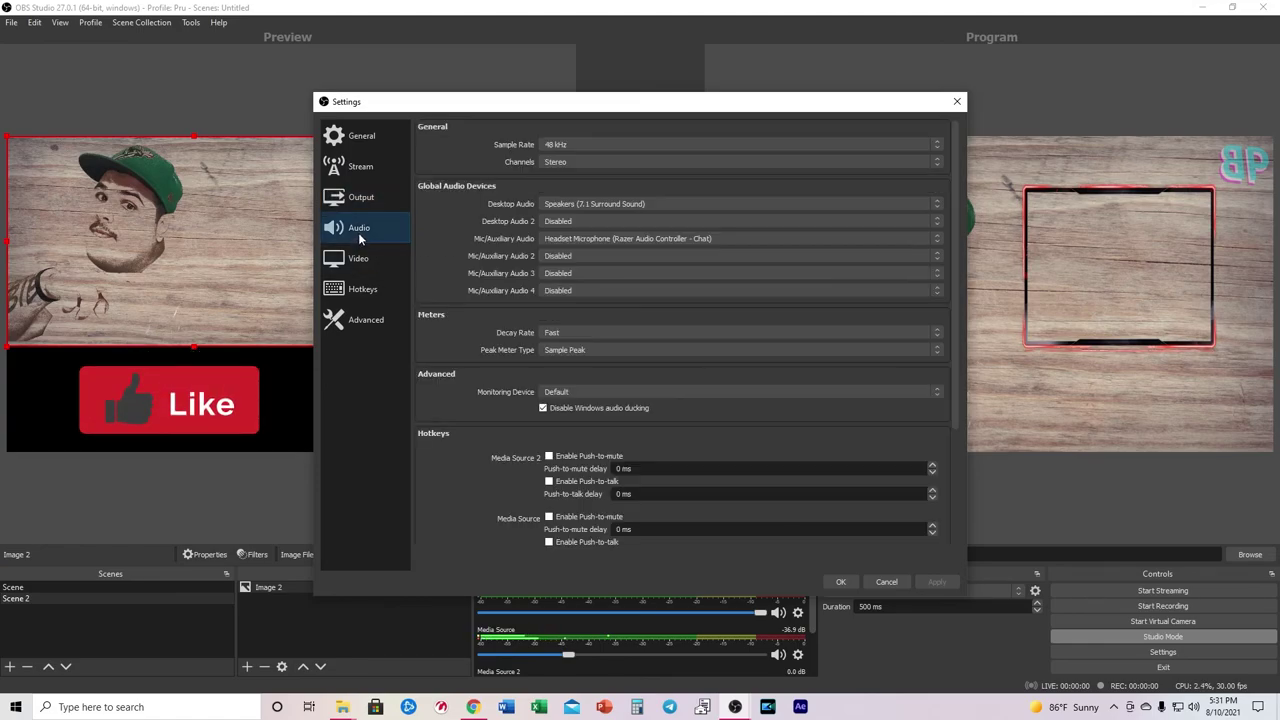
{"action": "left_click", "coordinate": [365, 288]}
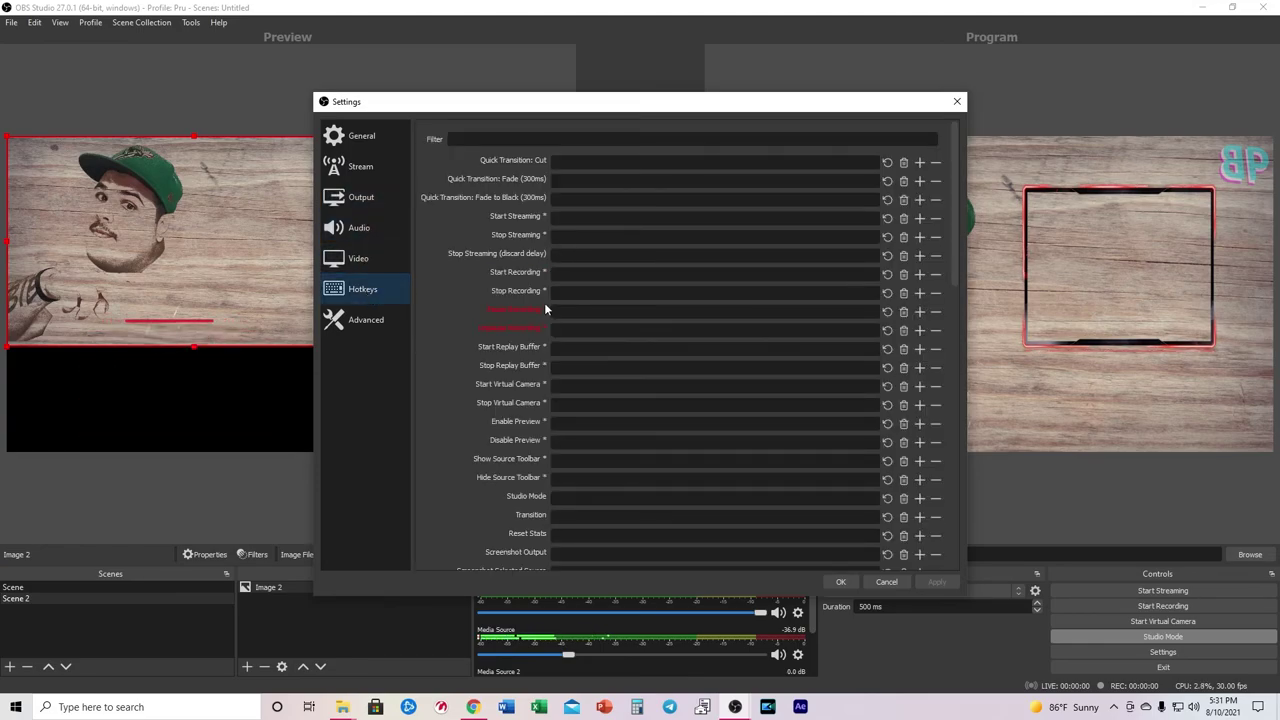
{"action": "left_click", "coordinate": [383, 321]}
{"action": "left_click", "coordinate": [365, 291]}
{"action": "left_click", "coordinate": [365, 262]}
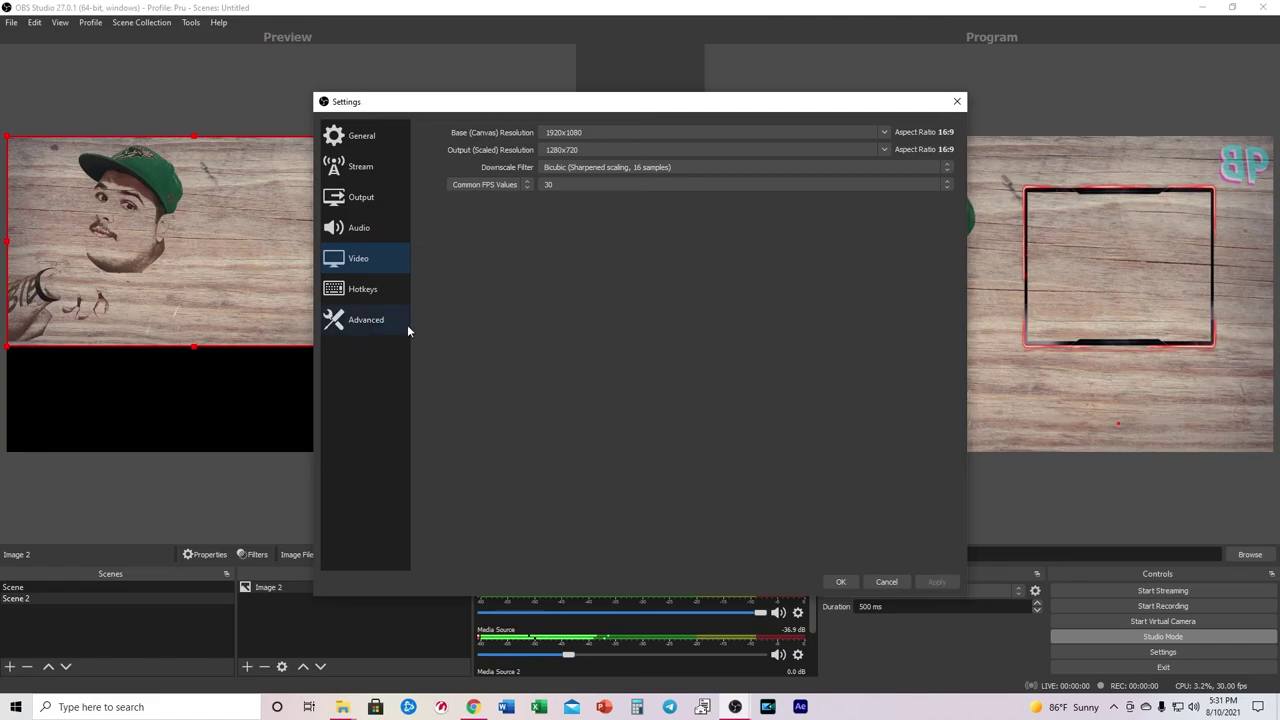
{"action": "left_click", "coordinate": [957, 101]}
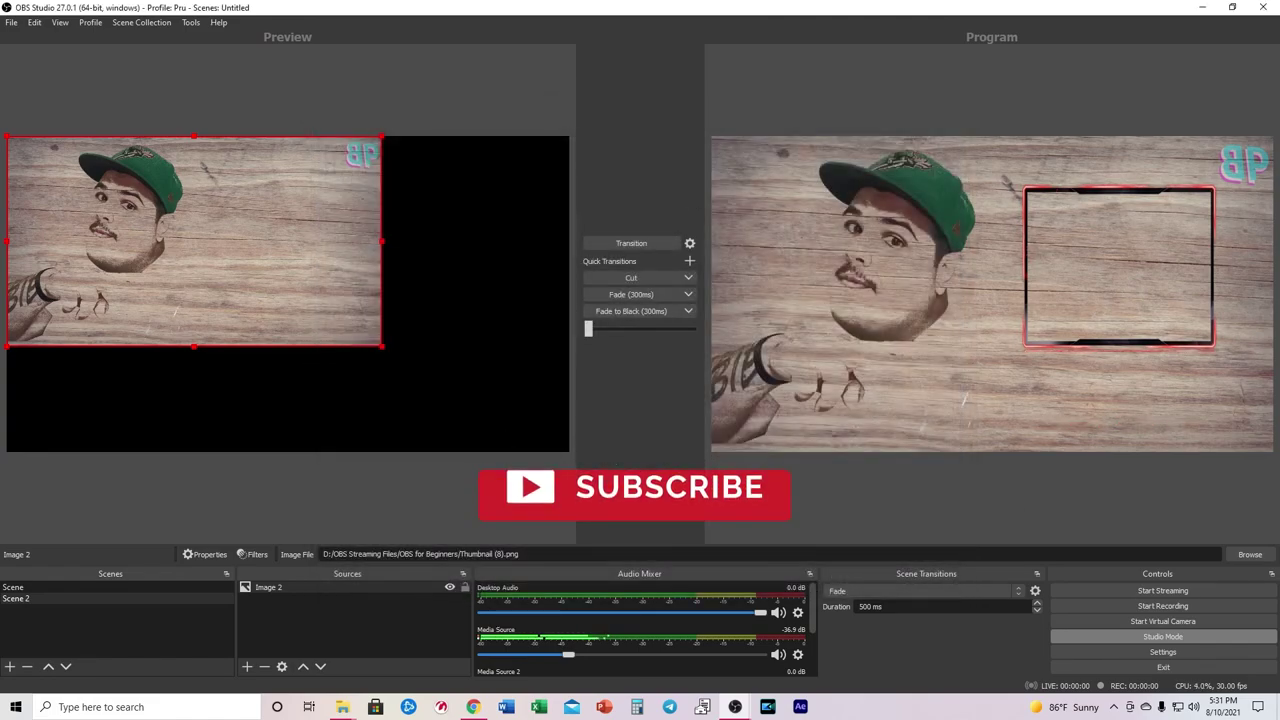